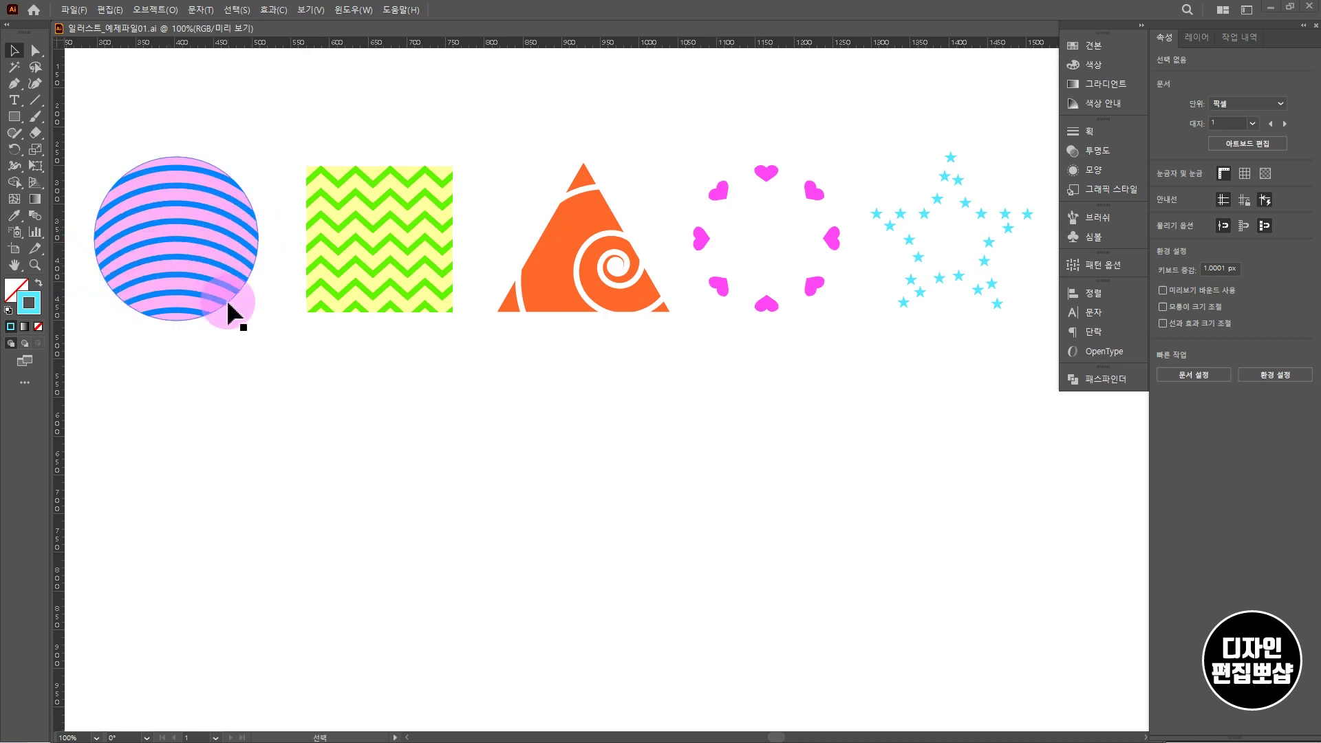
Step: Draw a circle about 196 px wide below the pink striped circle and give it a red fill with no stroke
left_click(14, 123)
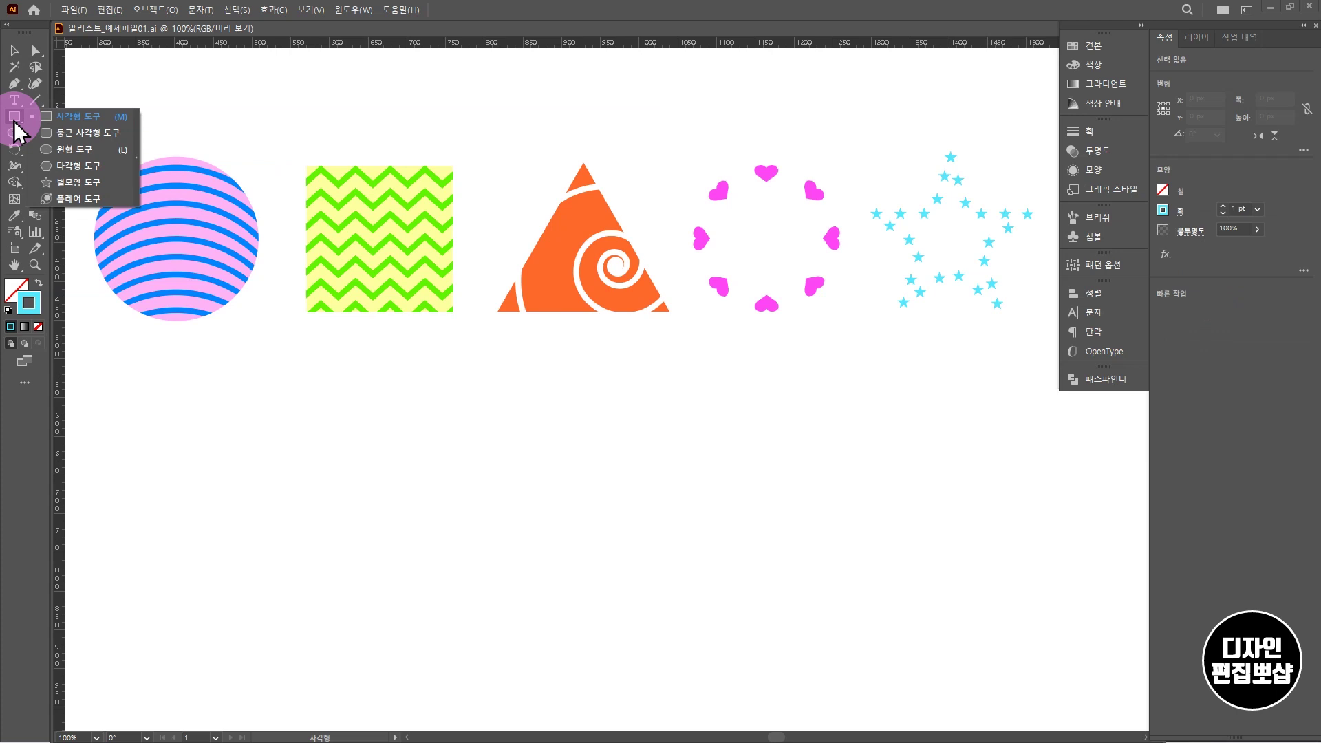
left_click(75, 149)
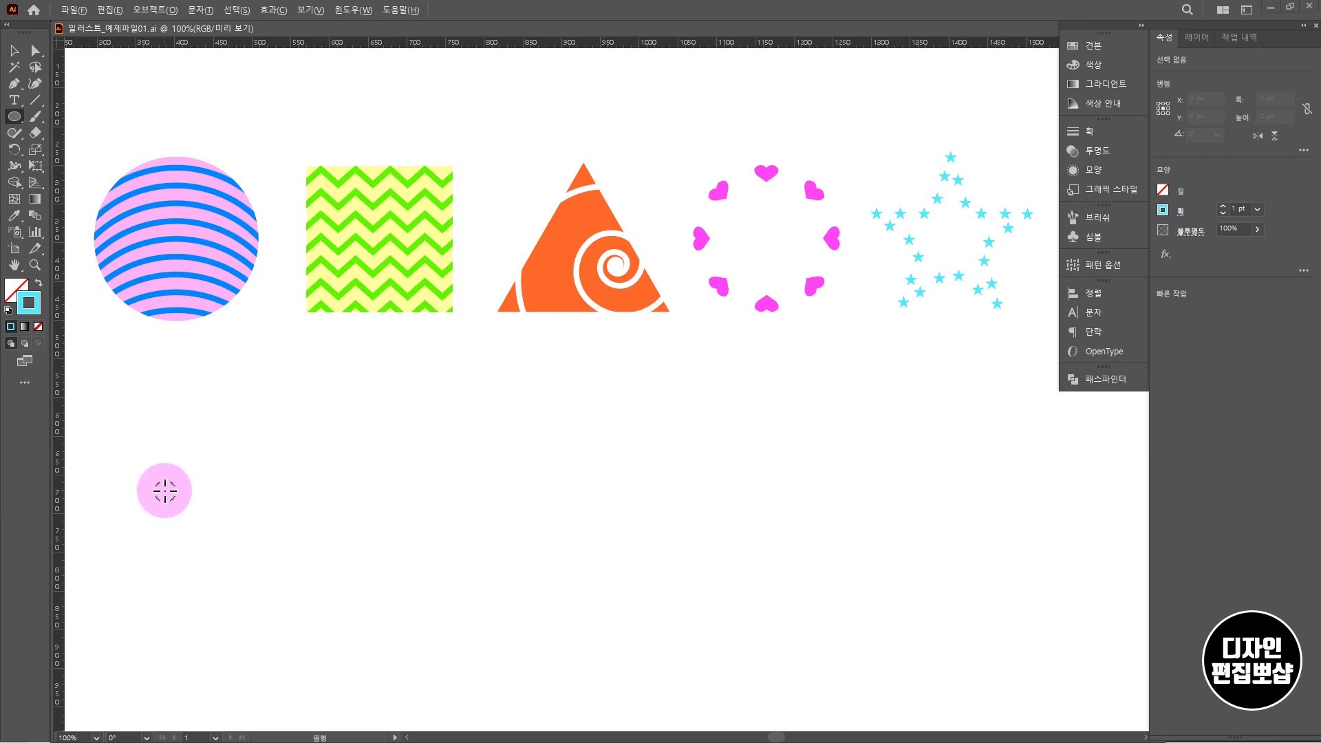
left_click_drag(164, 490, 118, 415)
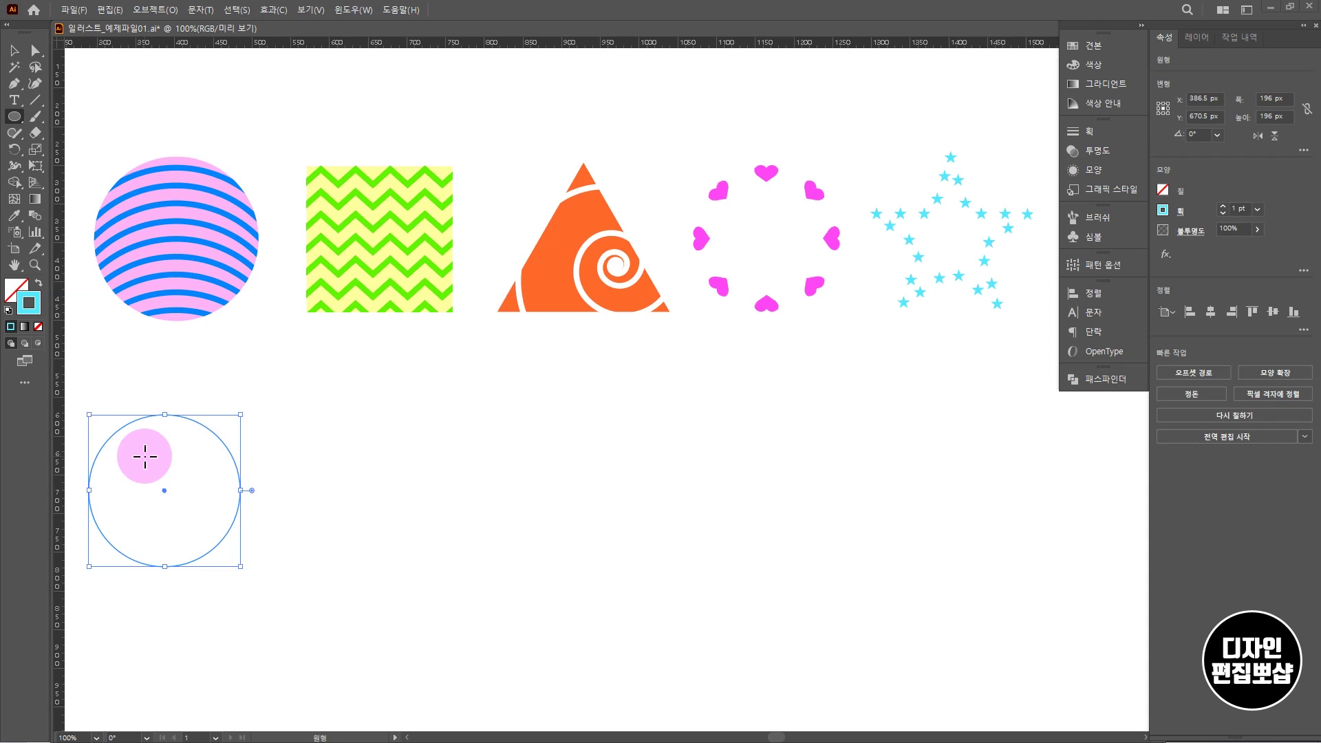
left_click(39, 282)
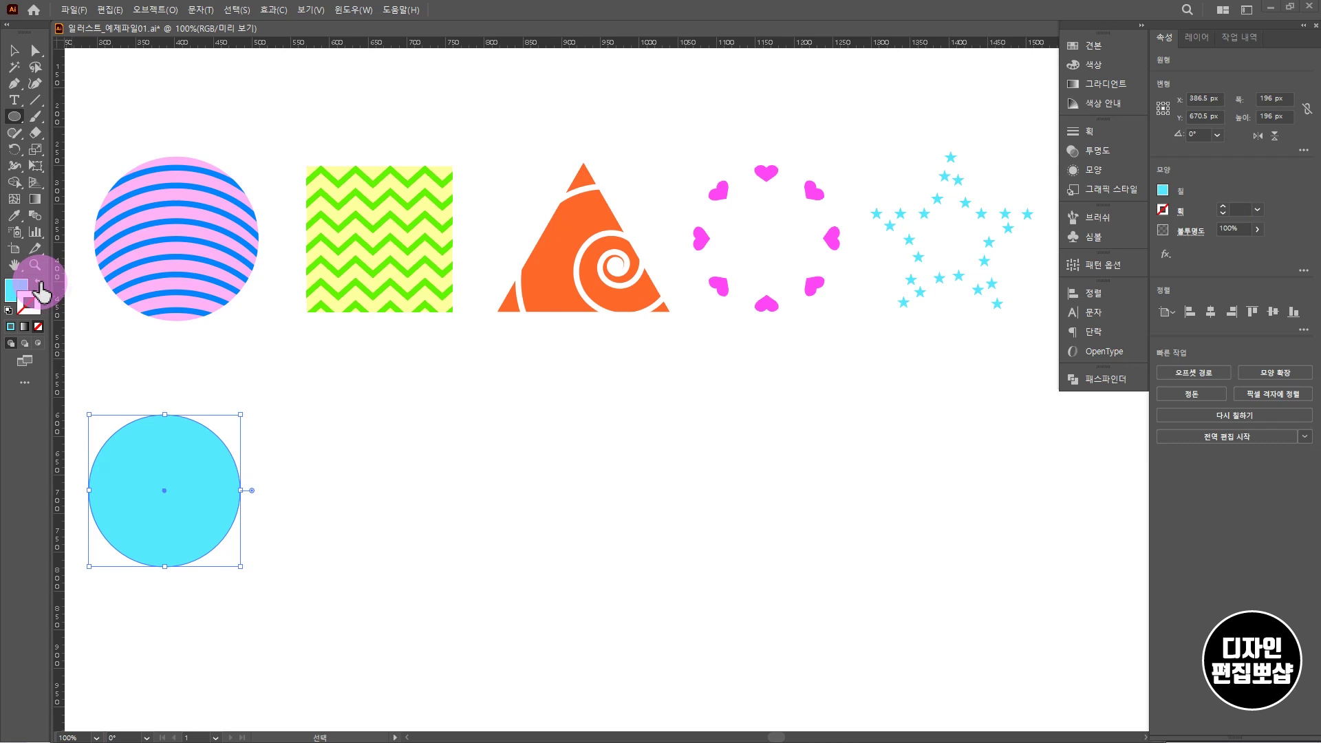
left_click(27, 310)
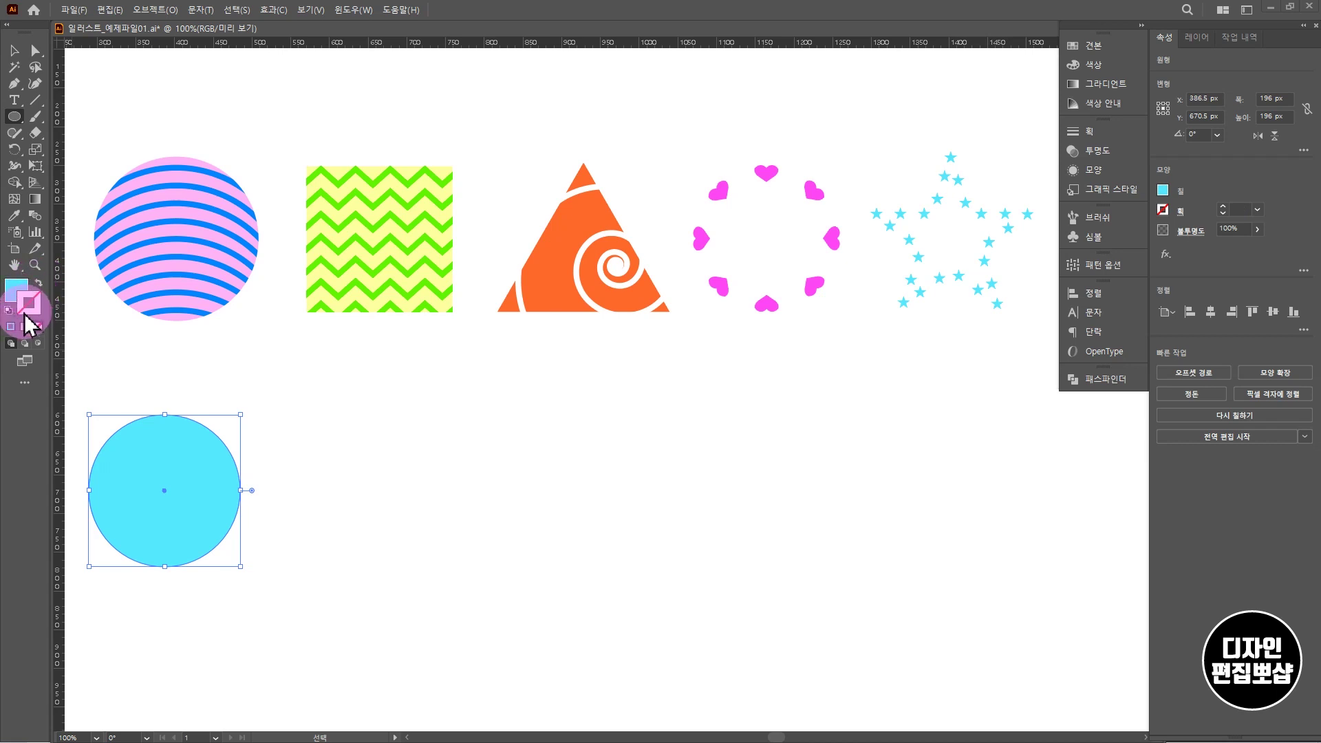
left_click(15, 286)
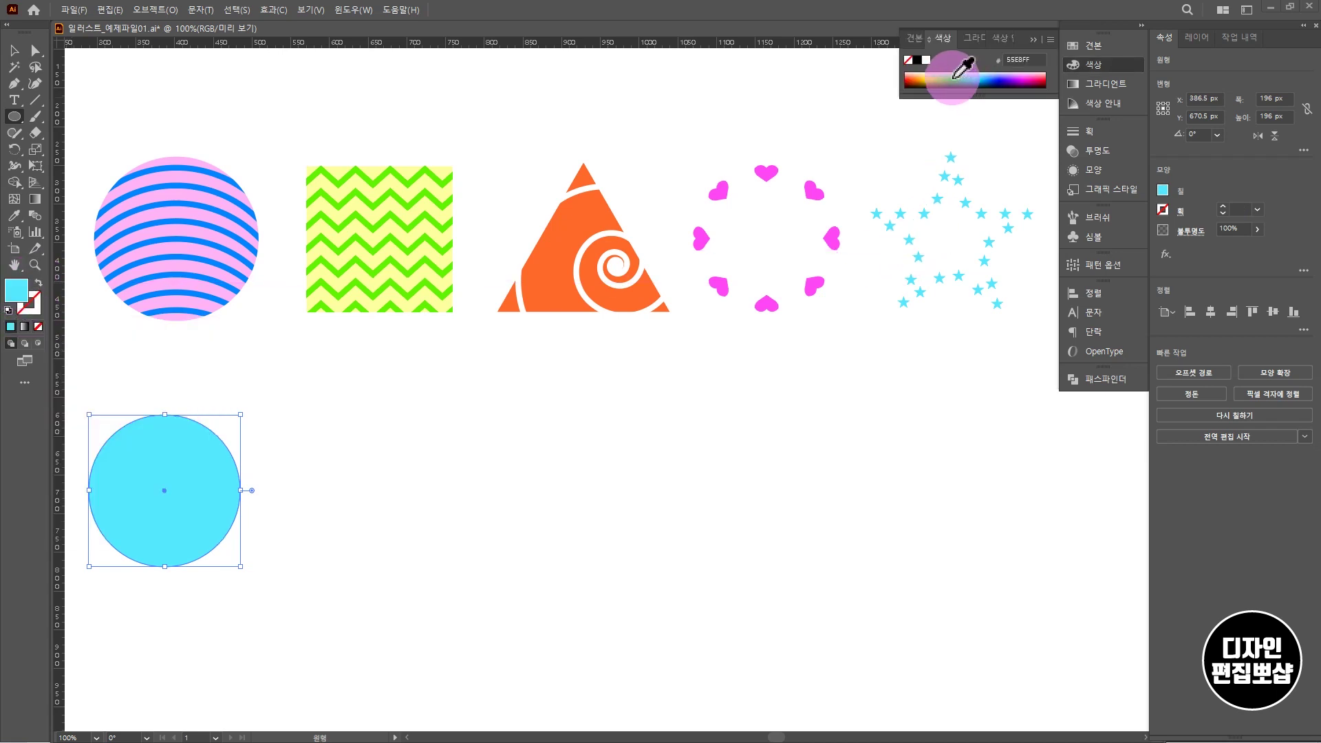
left_click(914, 78)
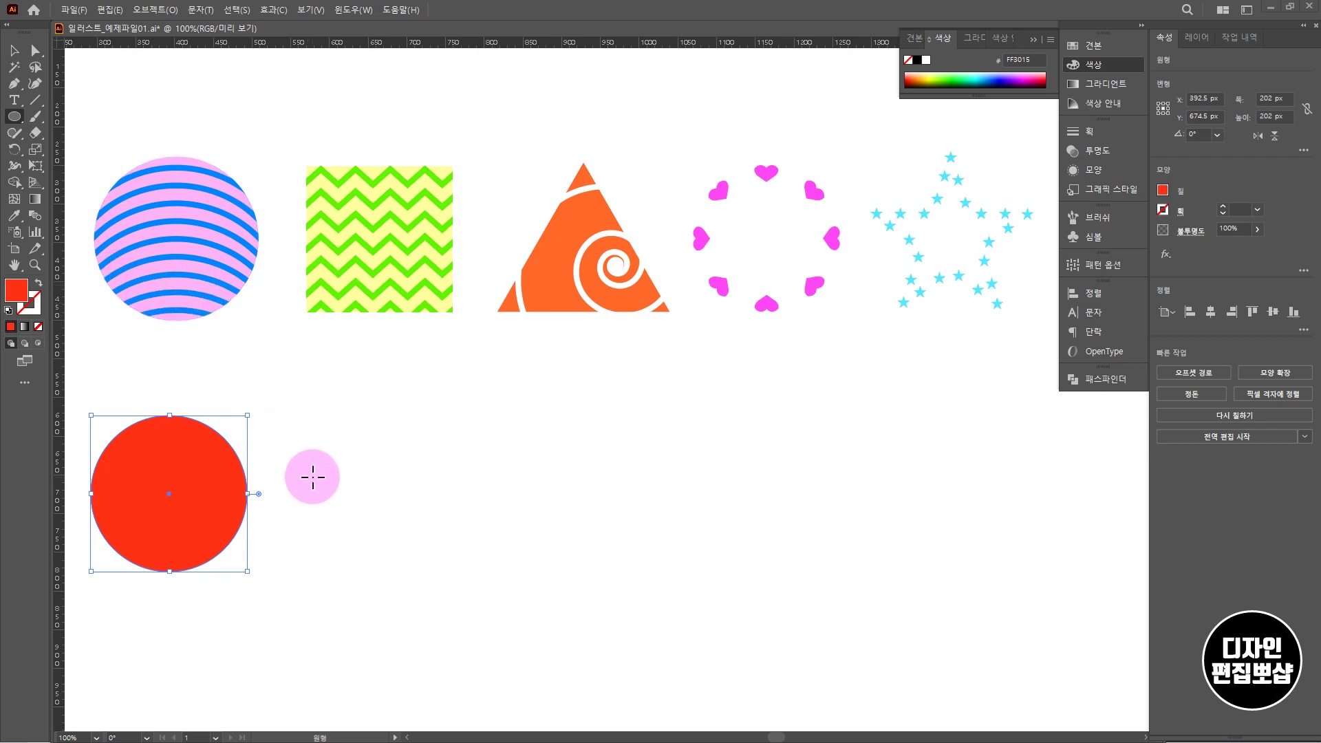
Step: Draw a straight horizontal line about 259 px long beside the red circle with the Pen tool
key("p")
left_click(340, 452)
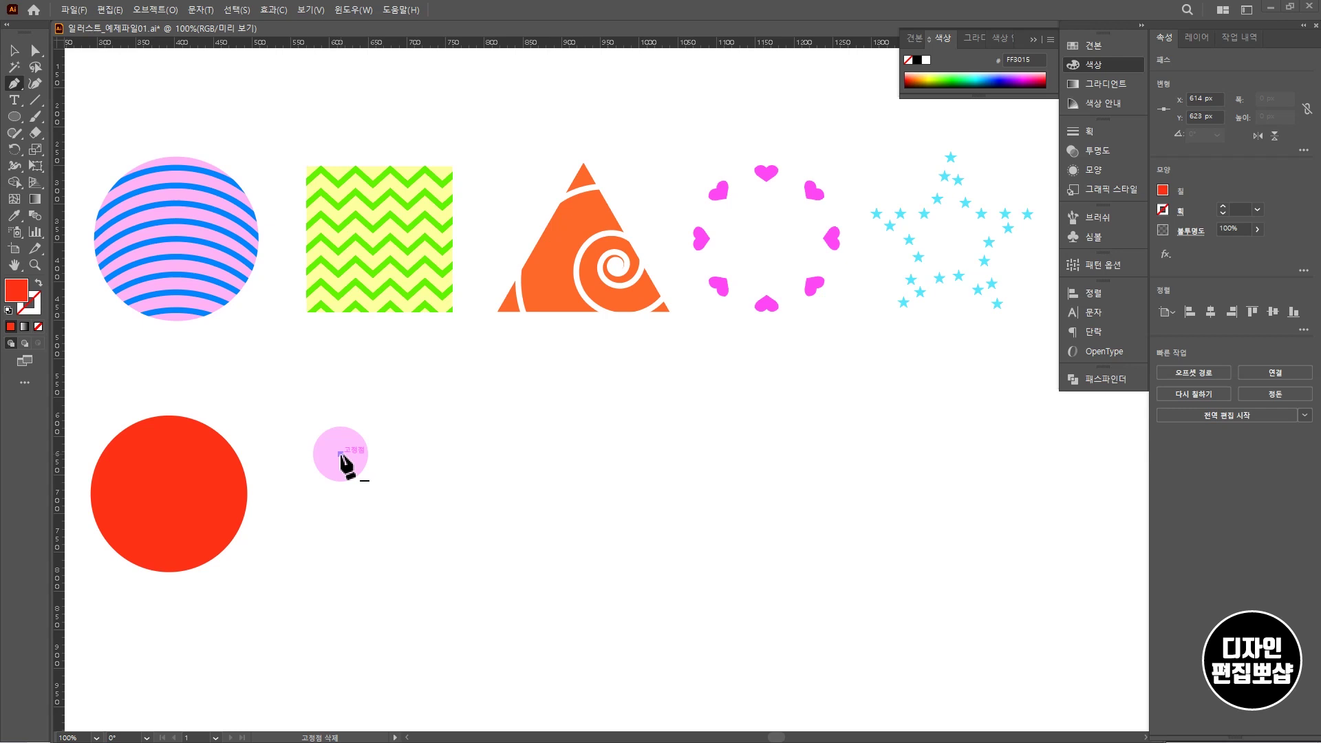
left_click(540, 454)
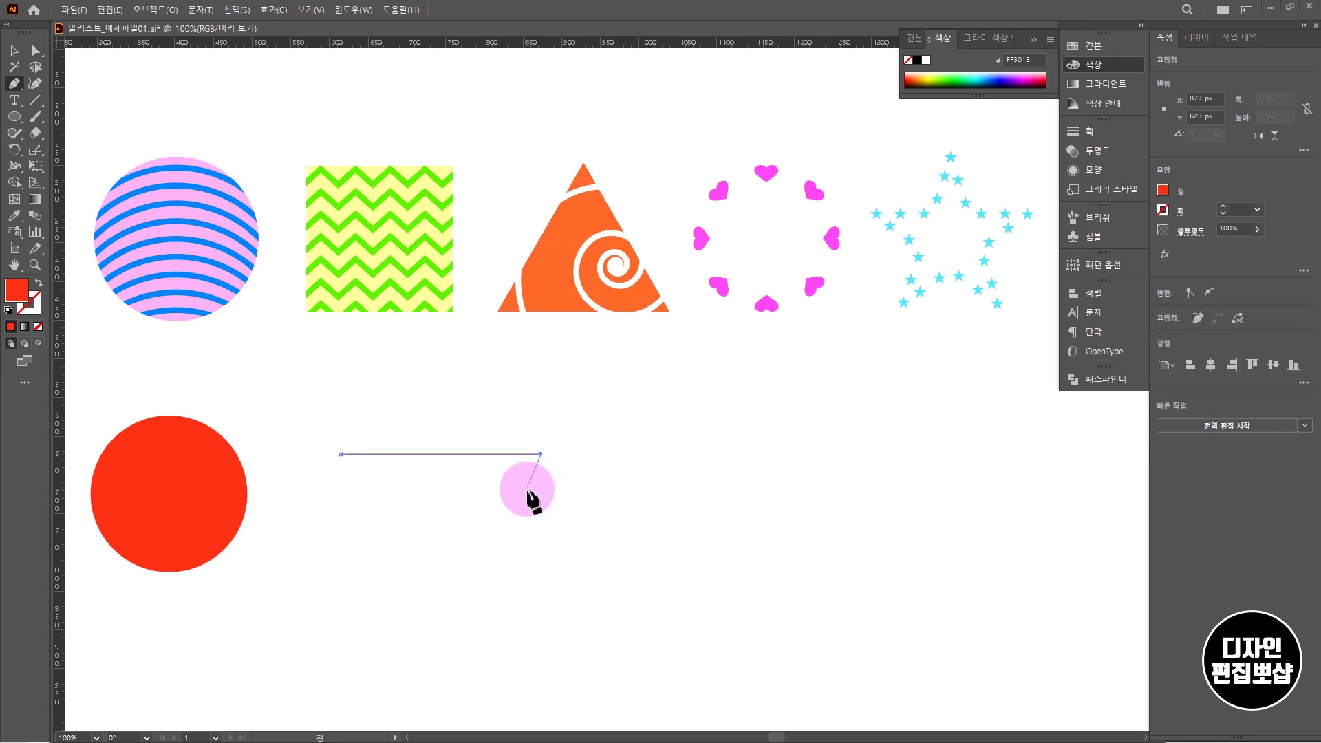
key("v")
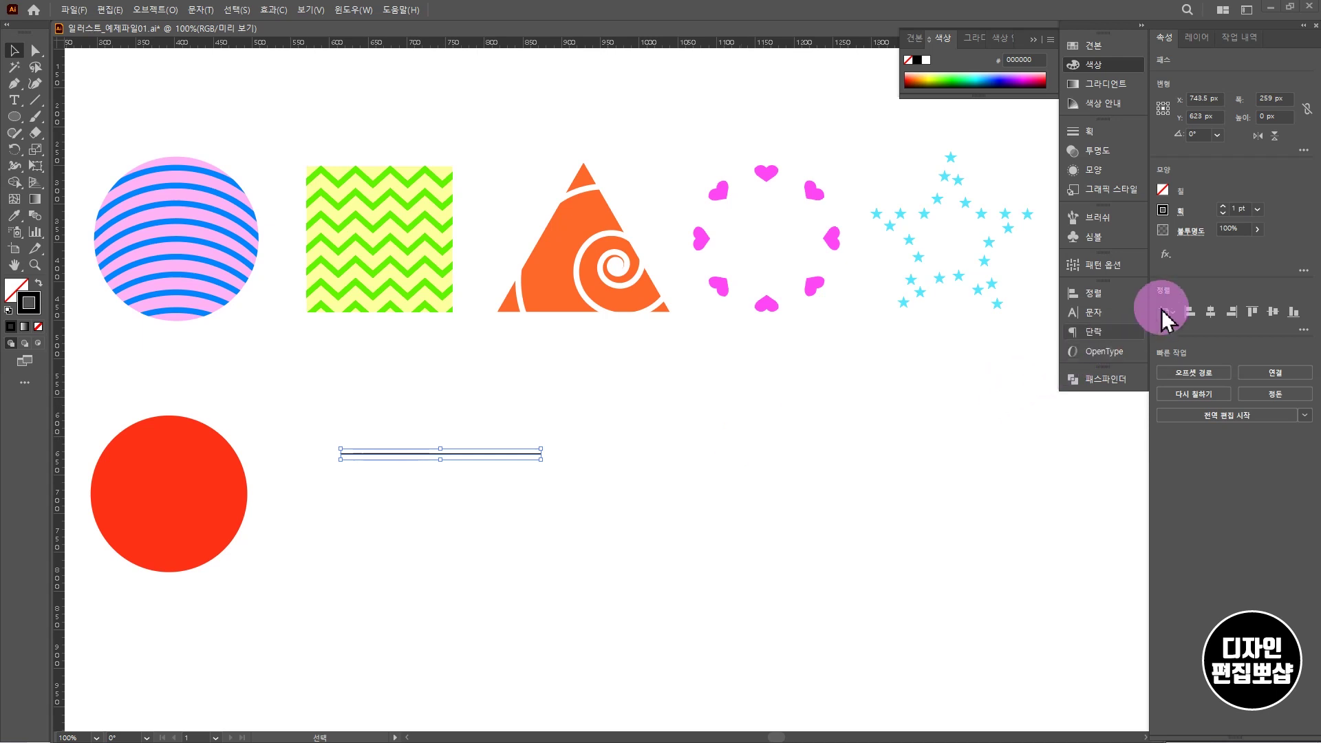
Step: Set the horizontal line's stroke weight to 10 pt
left_click(1222, 206)
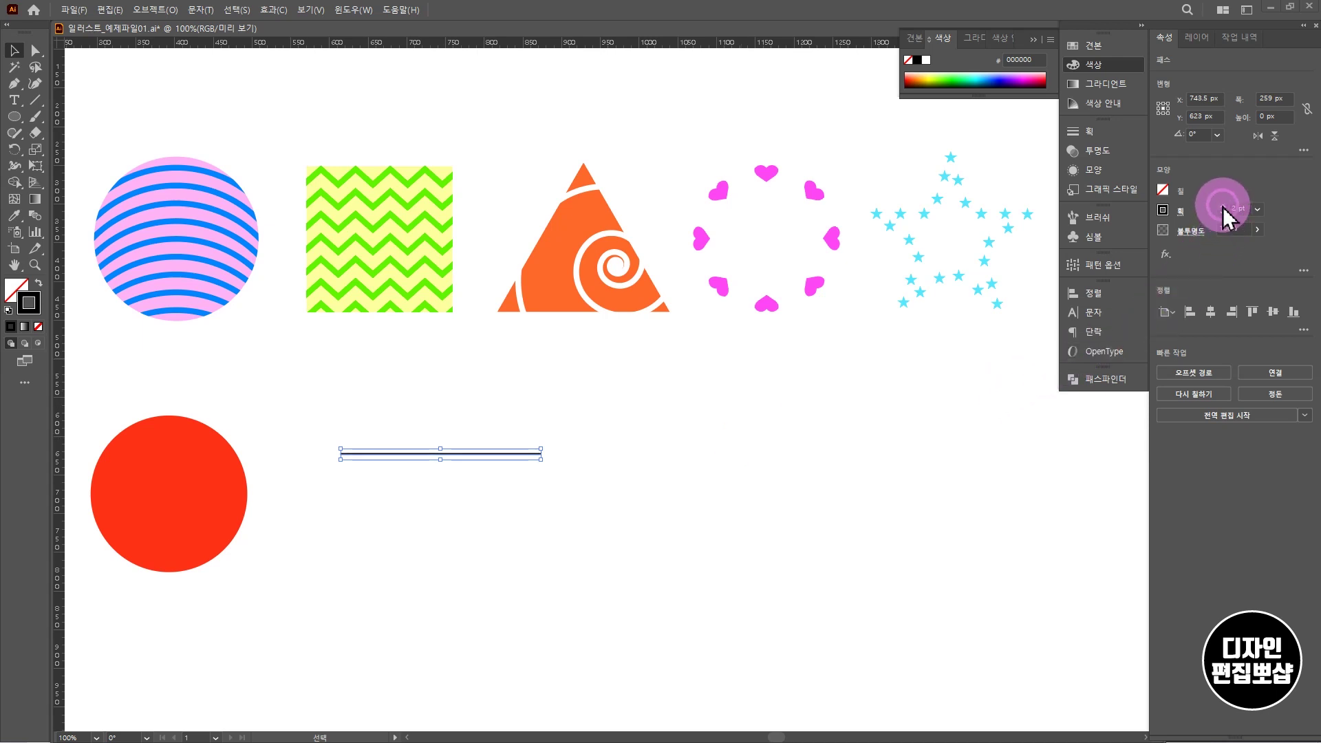
left_click(1222, 206)
left_click(1222, 207)
left_click(1223, 206)
left_click(1223, 207)
left_click(1223, 207)
left_click(1222, 206)
left_click(1222, 206)
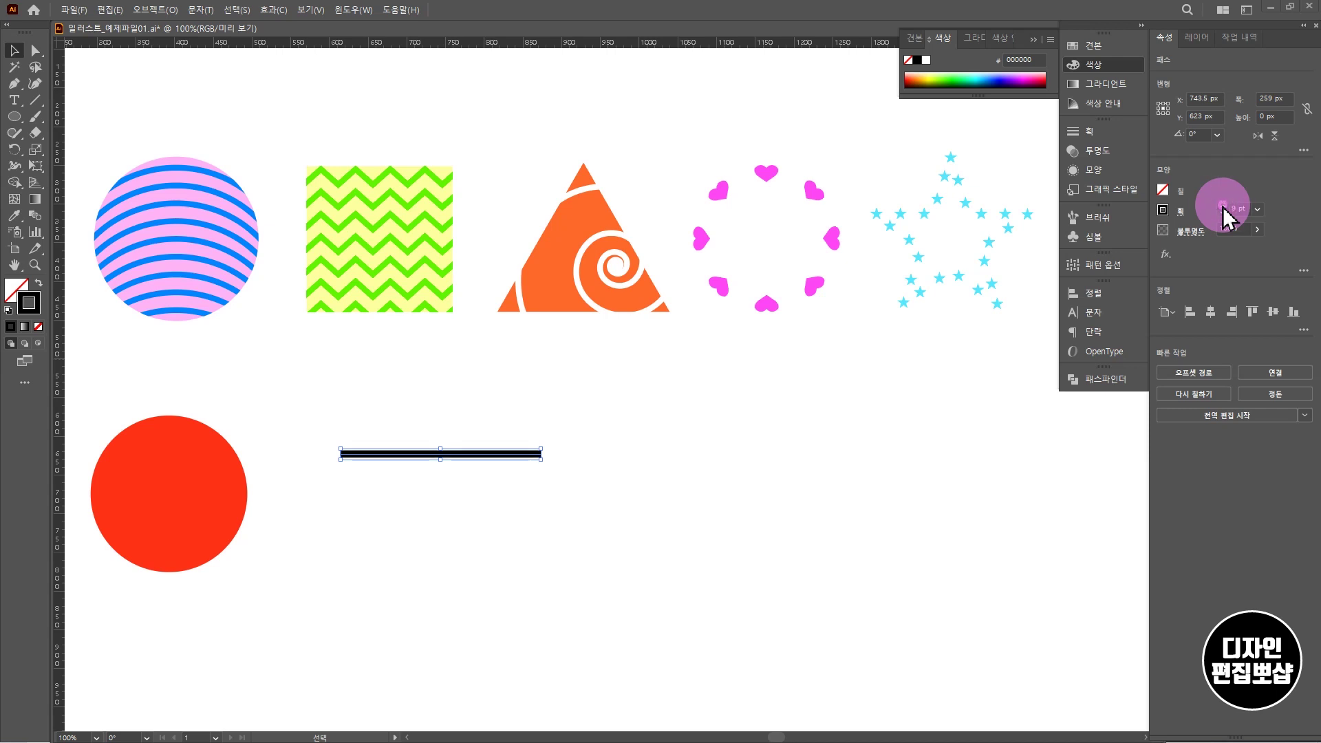
left_click(1222, 206)
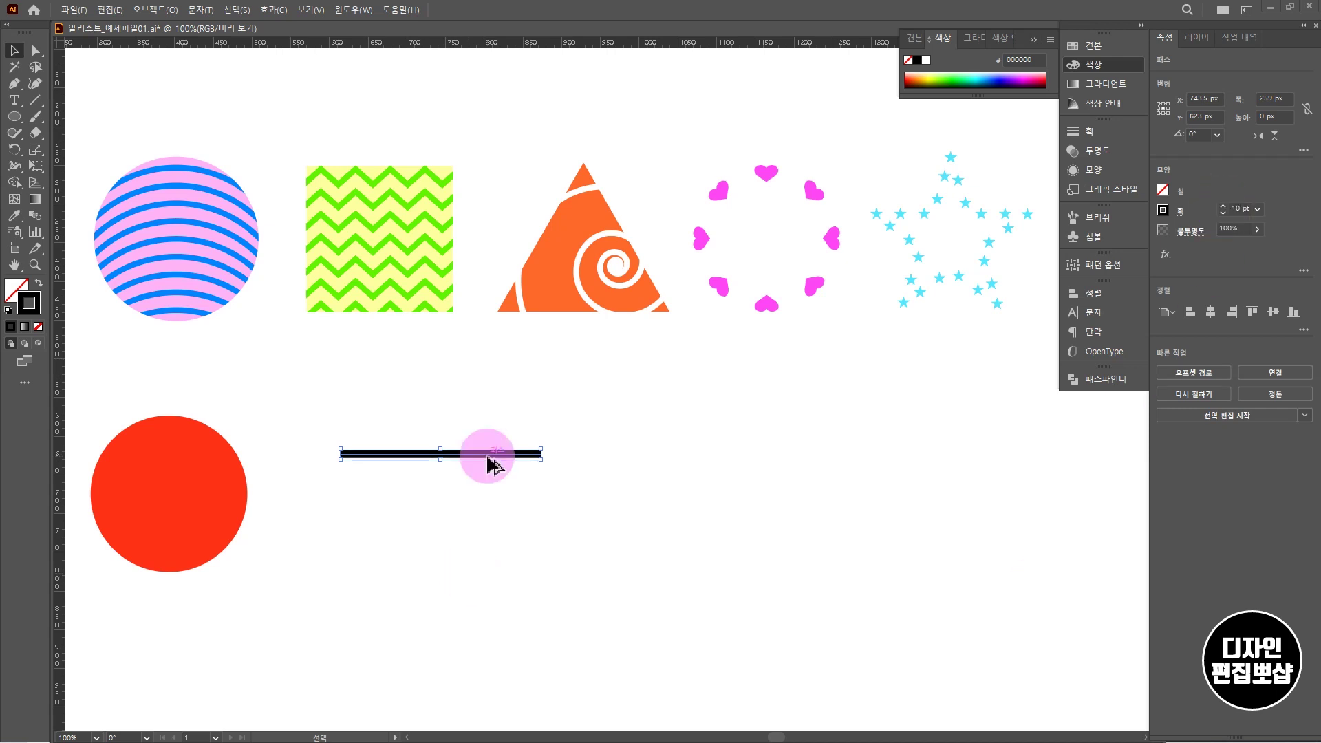
Step: Duplicate the line about 32 px downward and repeat the copy until there are seven evenly spaced stripes
left_click_drag(486, 458, 487, 480)
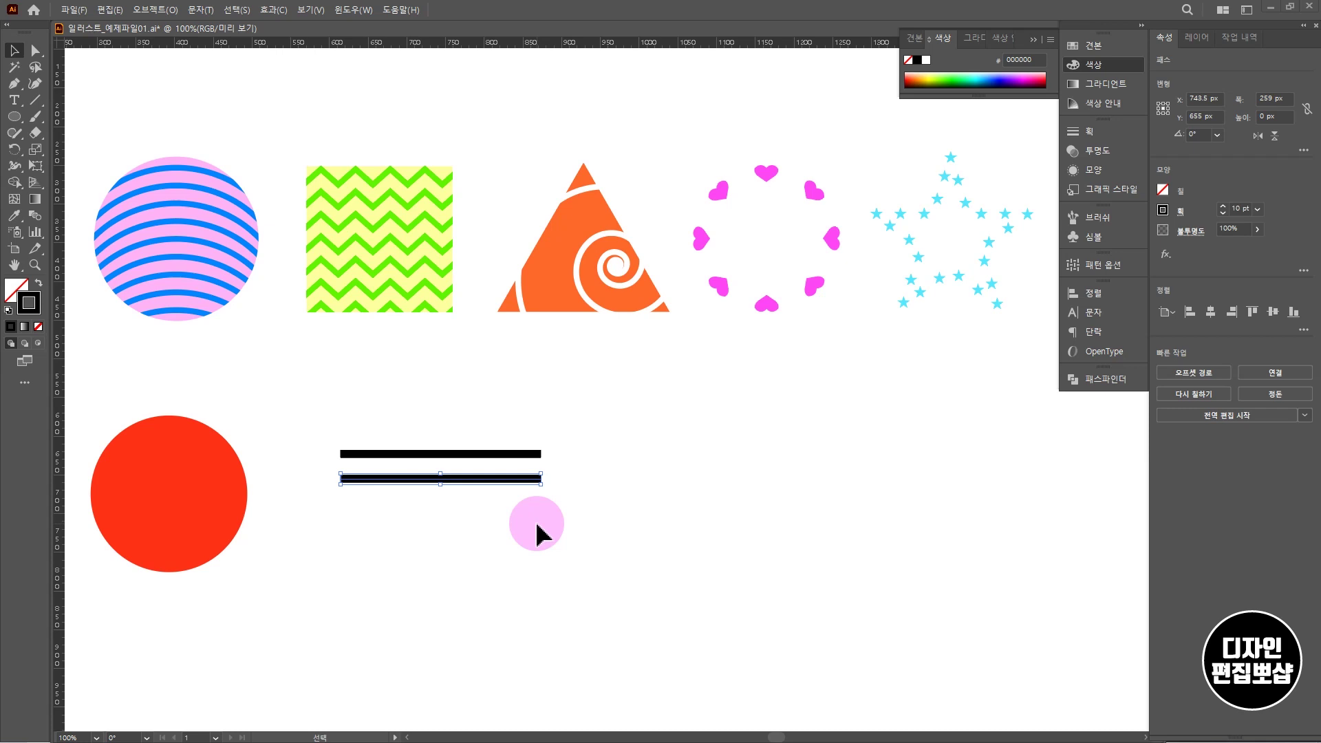
key("ctrl")
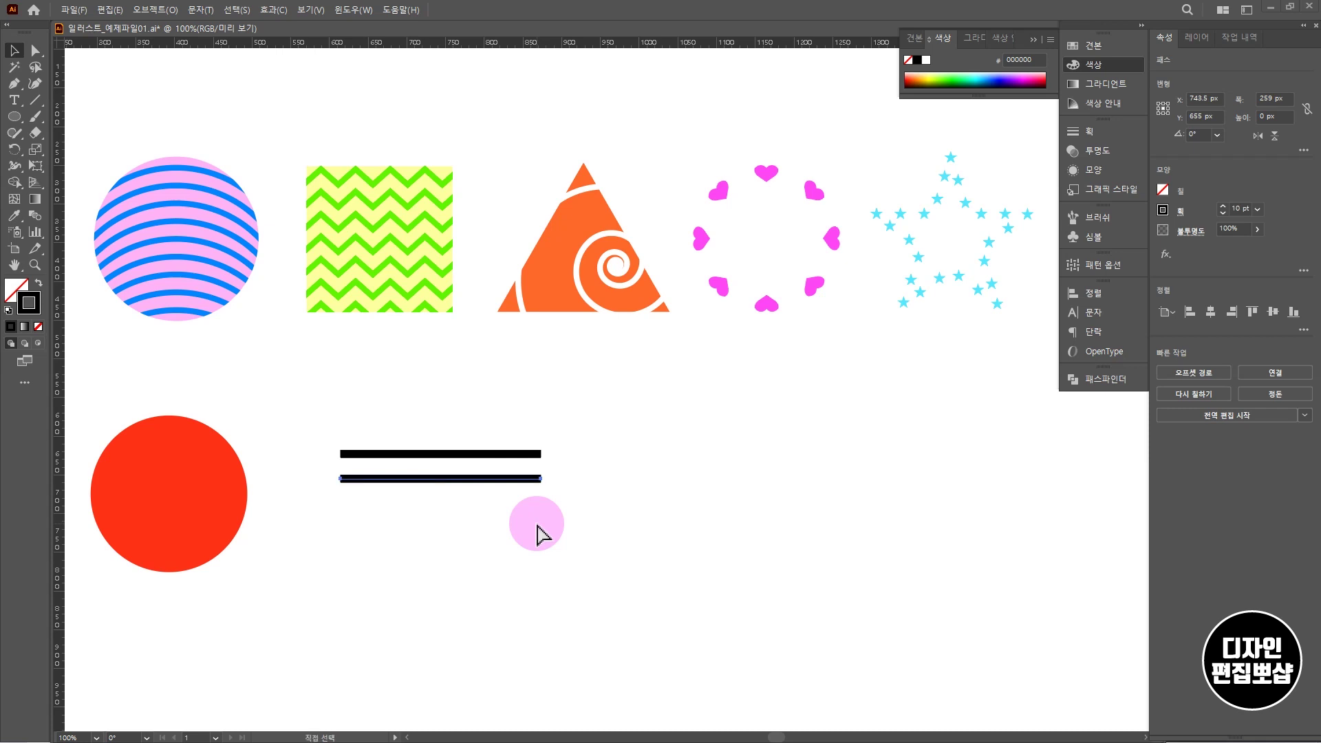
key("ctrl+d")
key("ctrl+d")
key("ctrl+d")
key("ctrl+d")
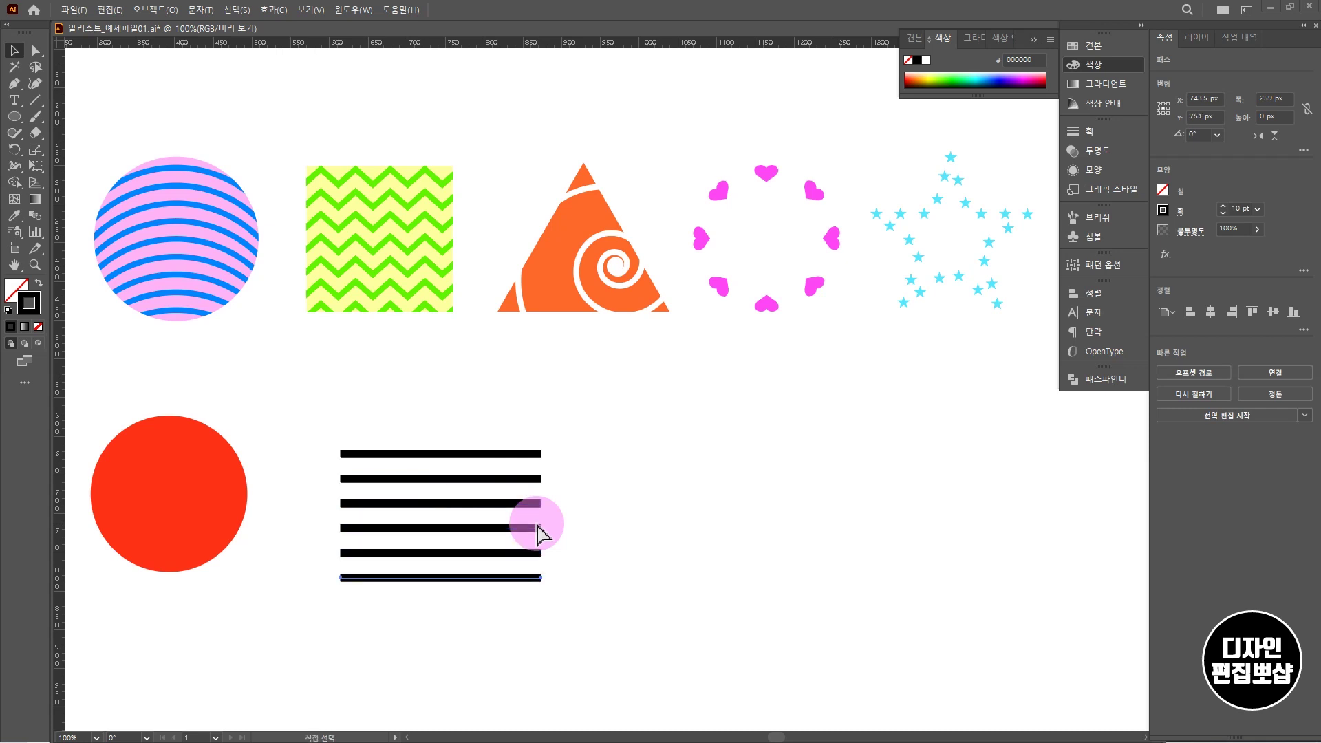
key("ctrl+d")
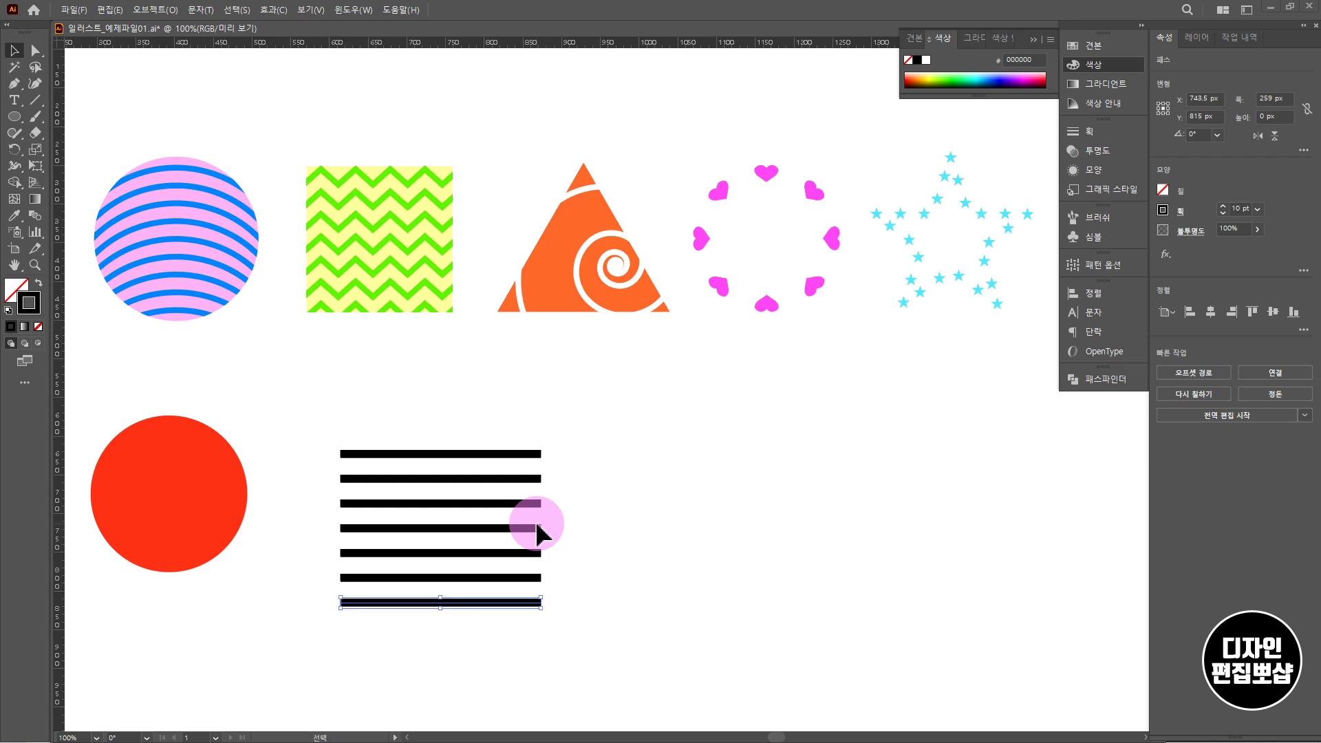
Step: Group the seven stripes and place them centred on the red circle, sent behind it
left_click_drag(586, 627, 444, 407)
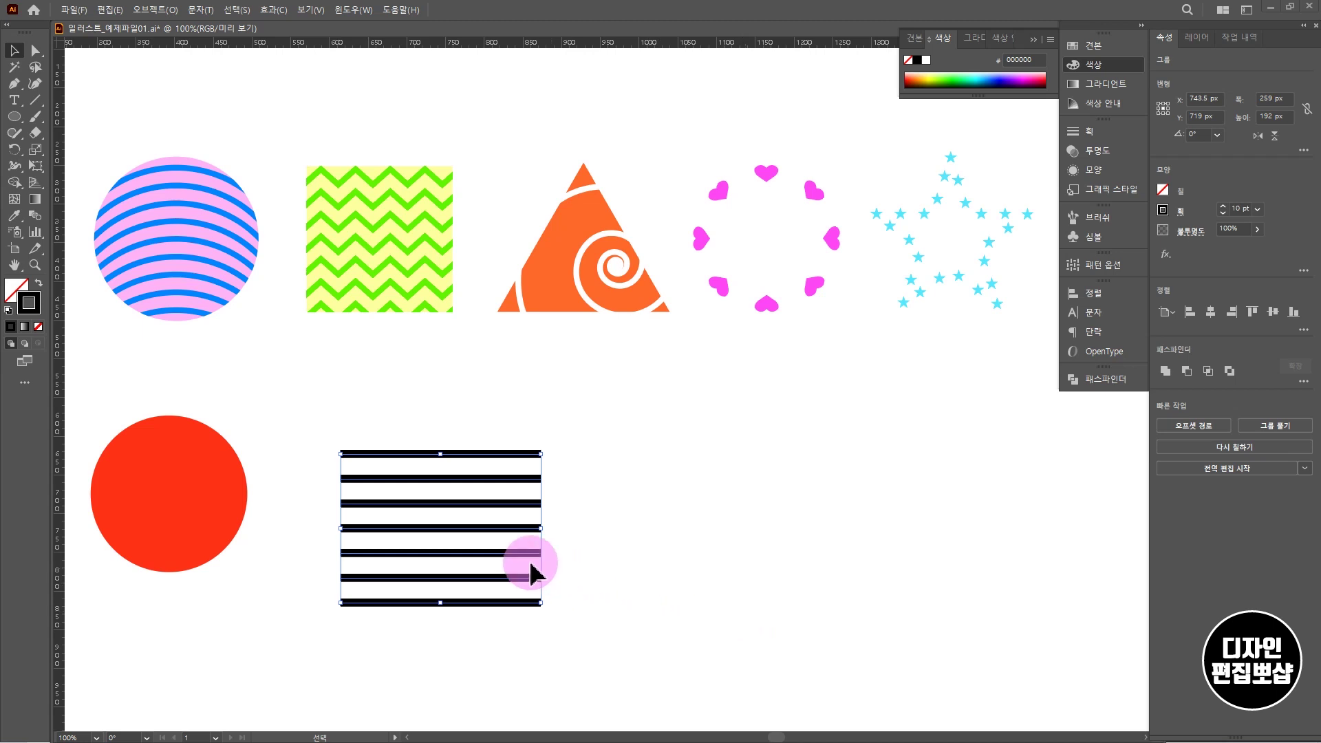
left_click_drag(504, 555, 231, 521)
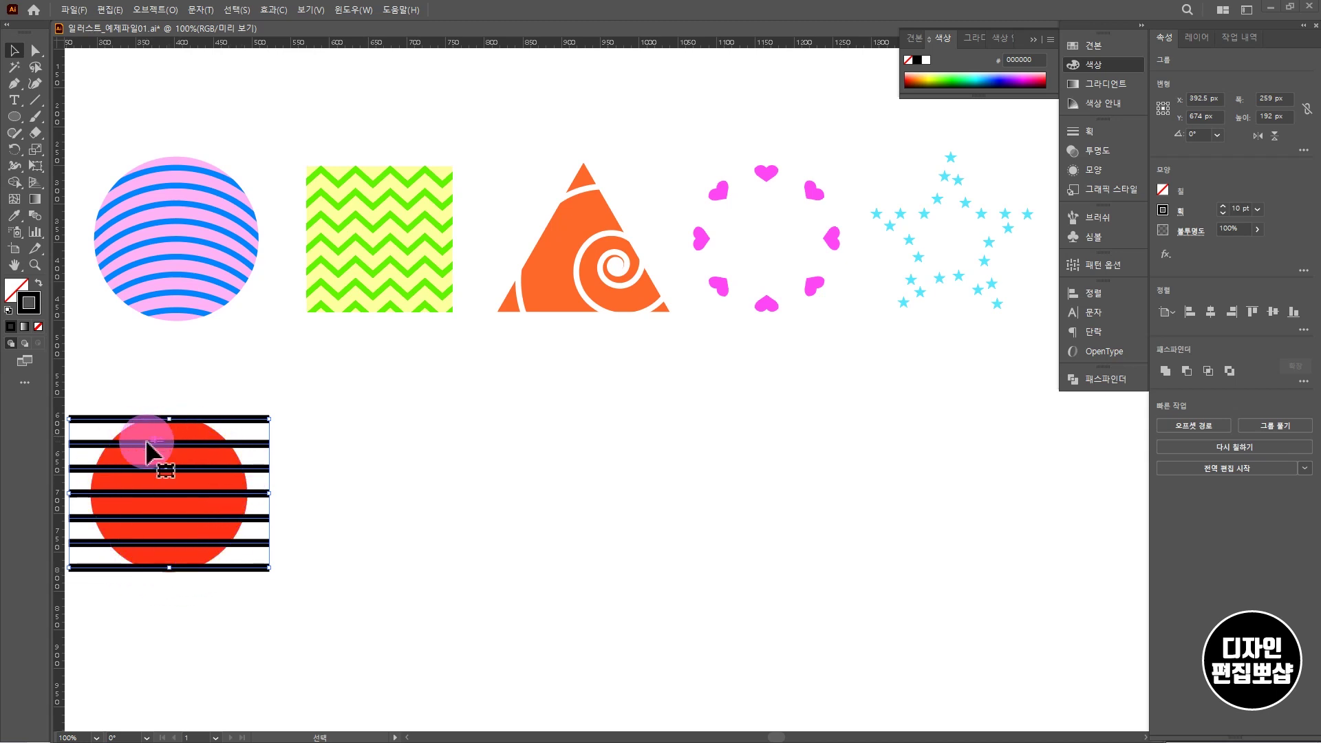
right_click(249, 423)
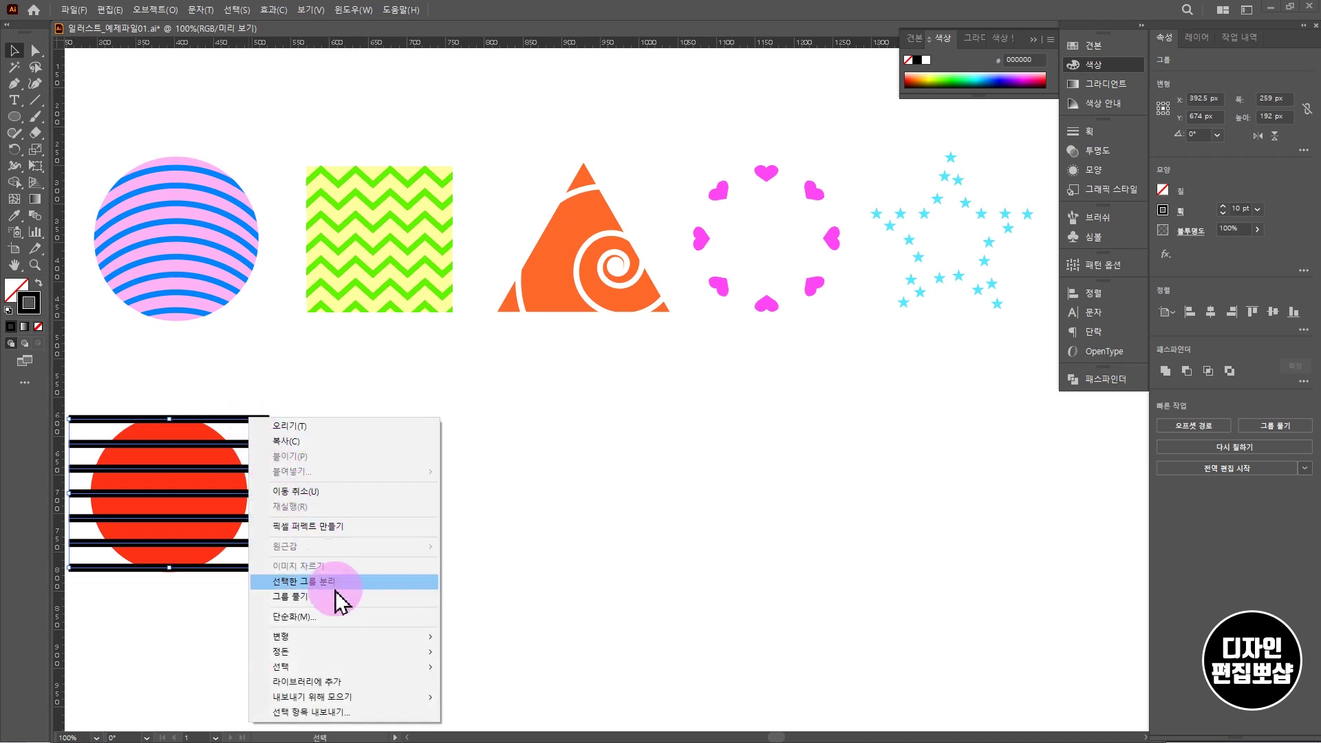
mouse_move(342, 658)
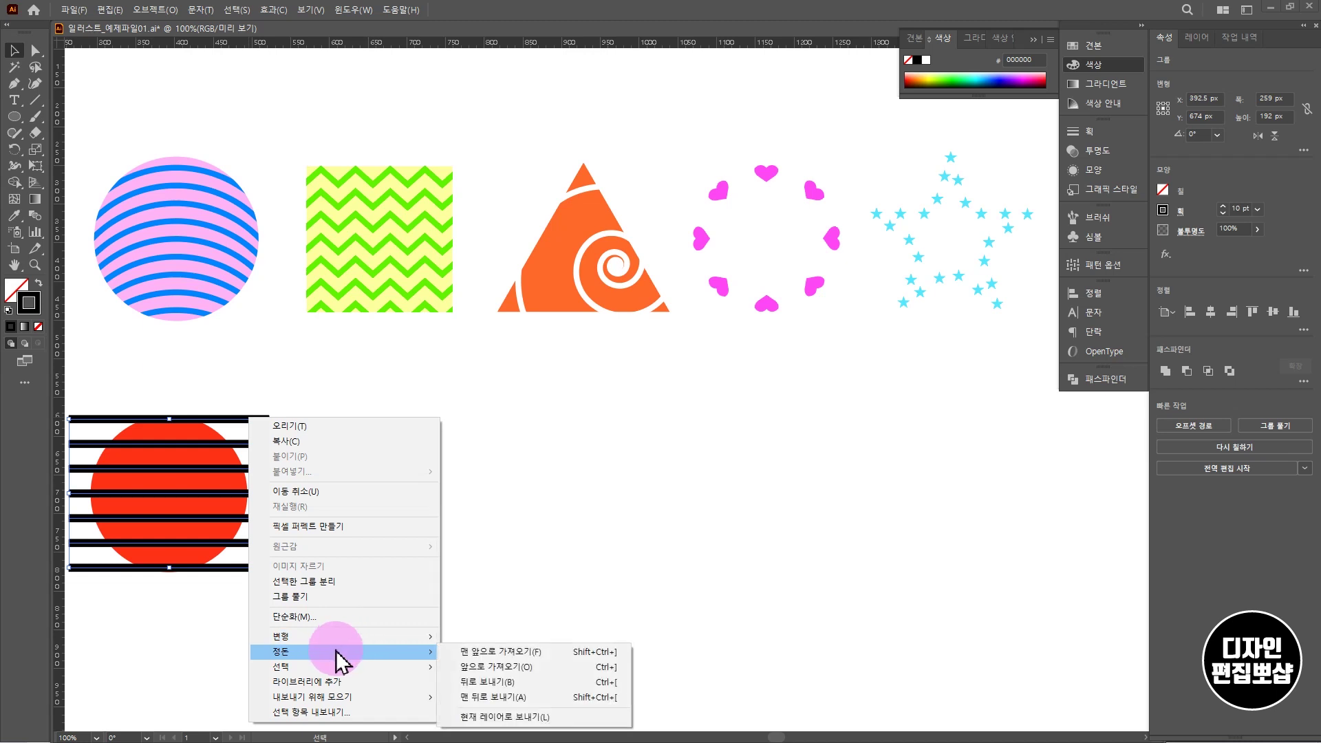
left_click(517, 703)
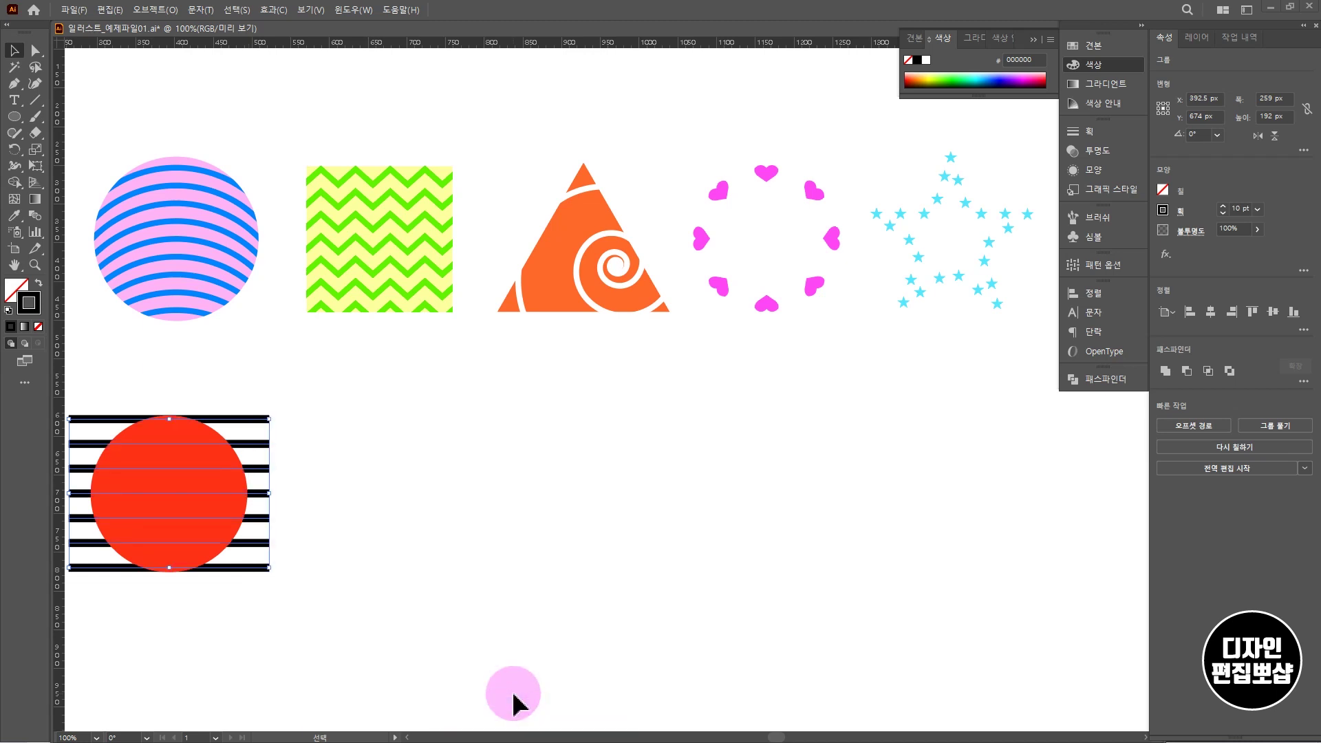
Step: Select the red circle with the stripes and make a clipping mask so the stripes are cropped to the circle
left_click_drag(349, 617, 132, 381)
left_click(321, 601)
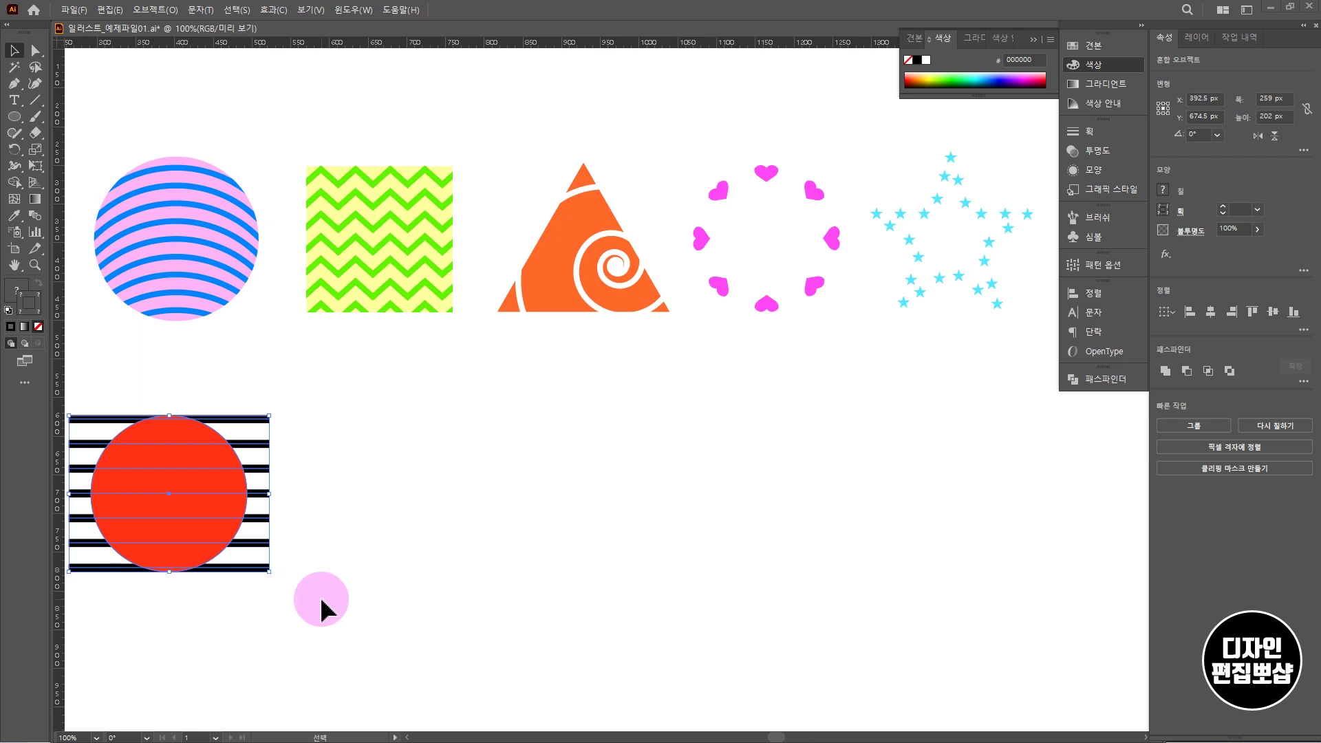
key("ctrl+7")
key("v")
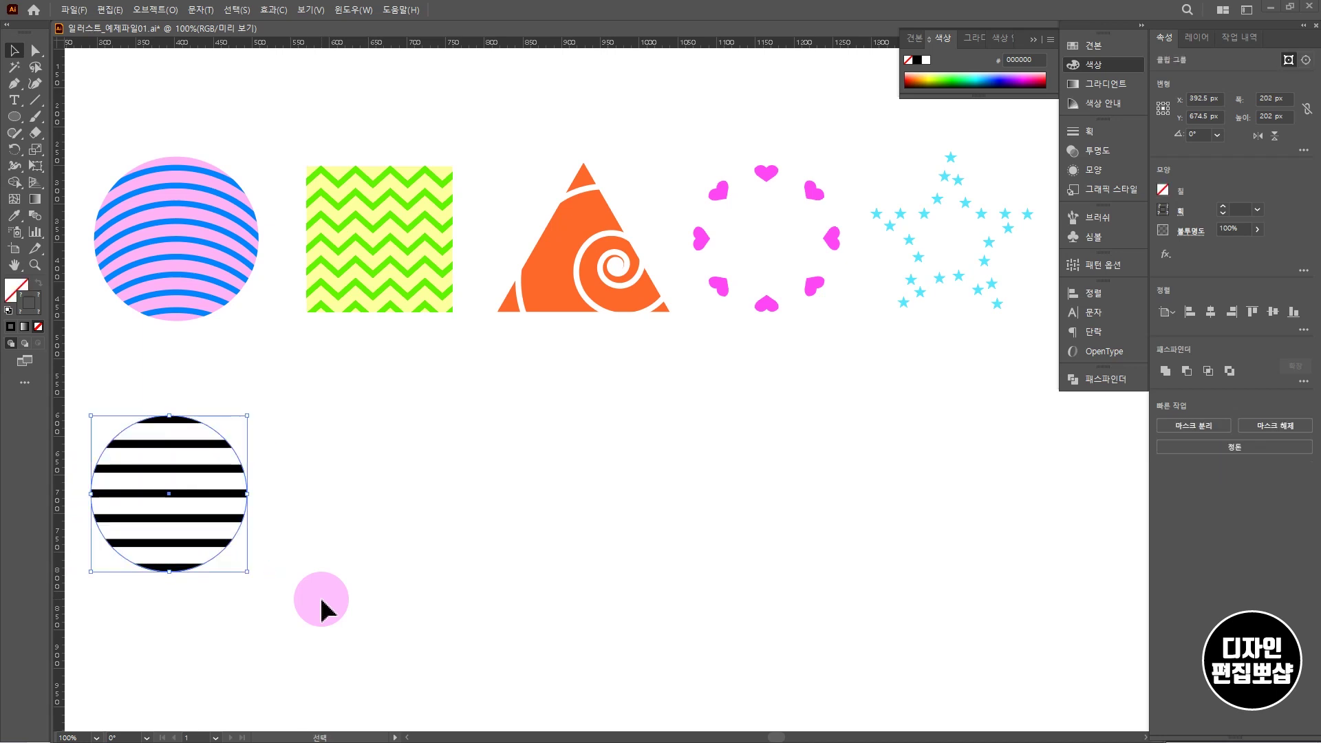
Step: Release the stripes' clipping mask and make it again from the same circle and stripes
key("ctrl+alt+7")
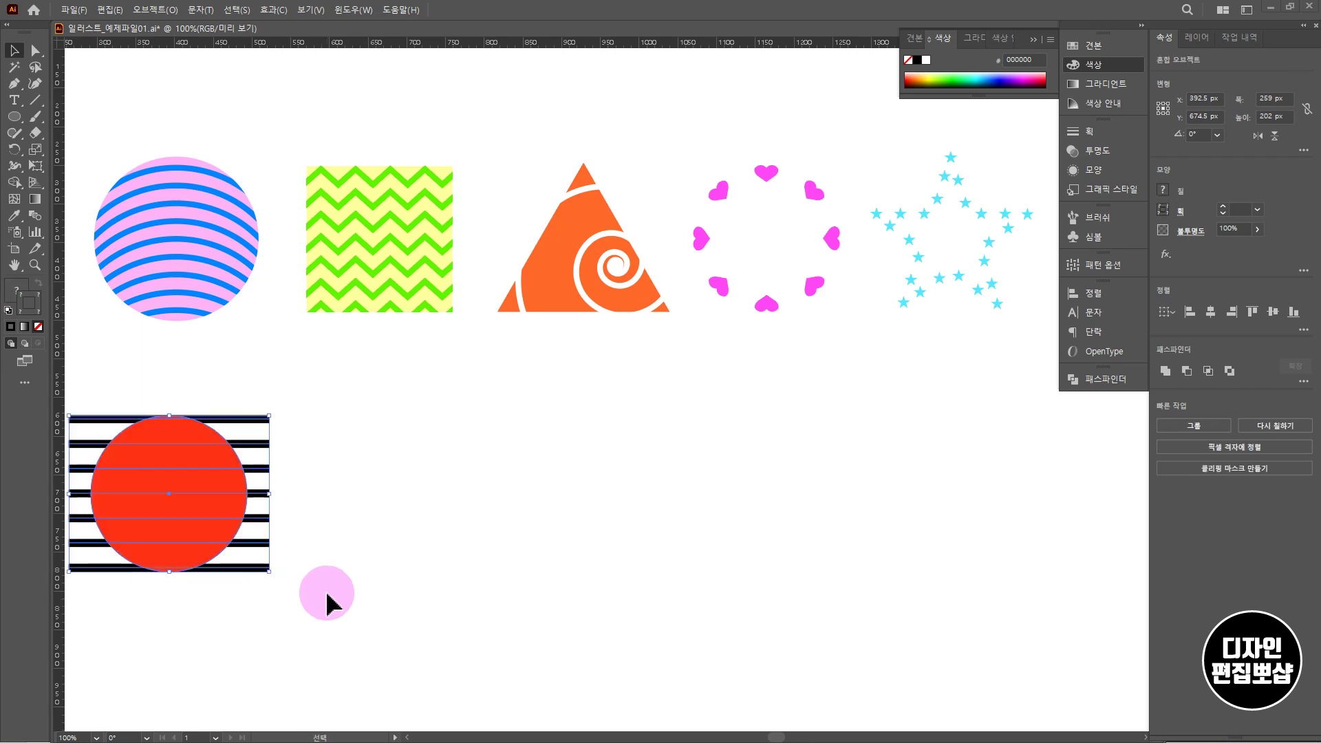
left_click(155, 11)
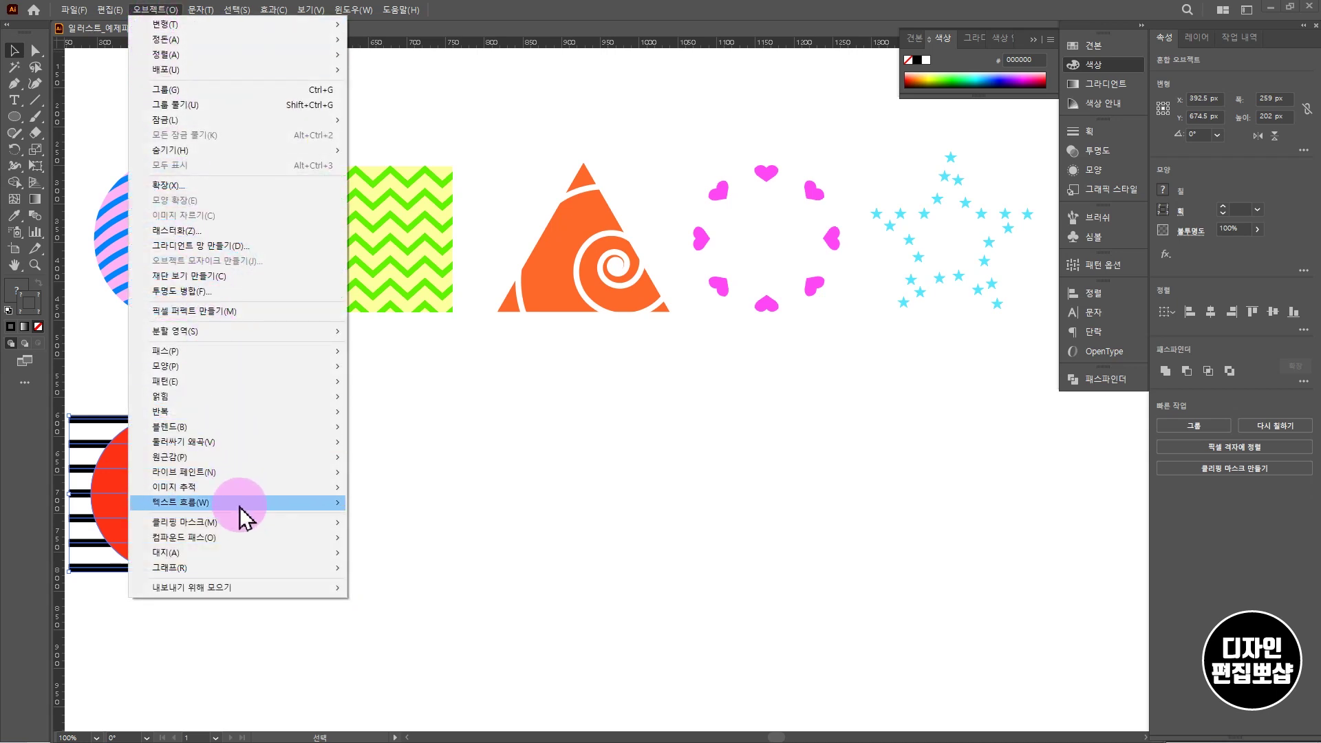
mouse_move(244, 526)
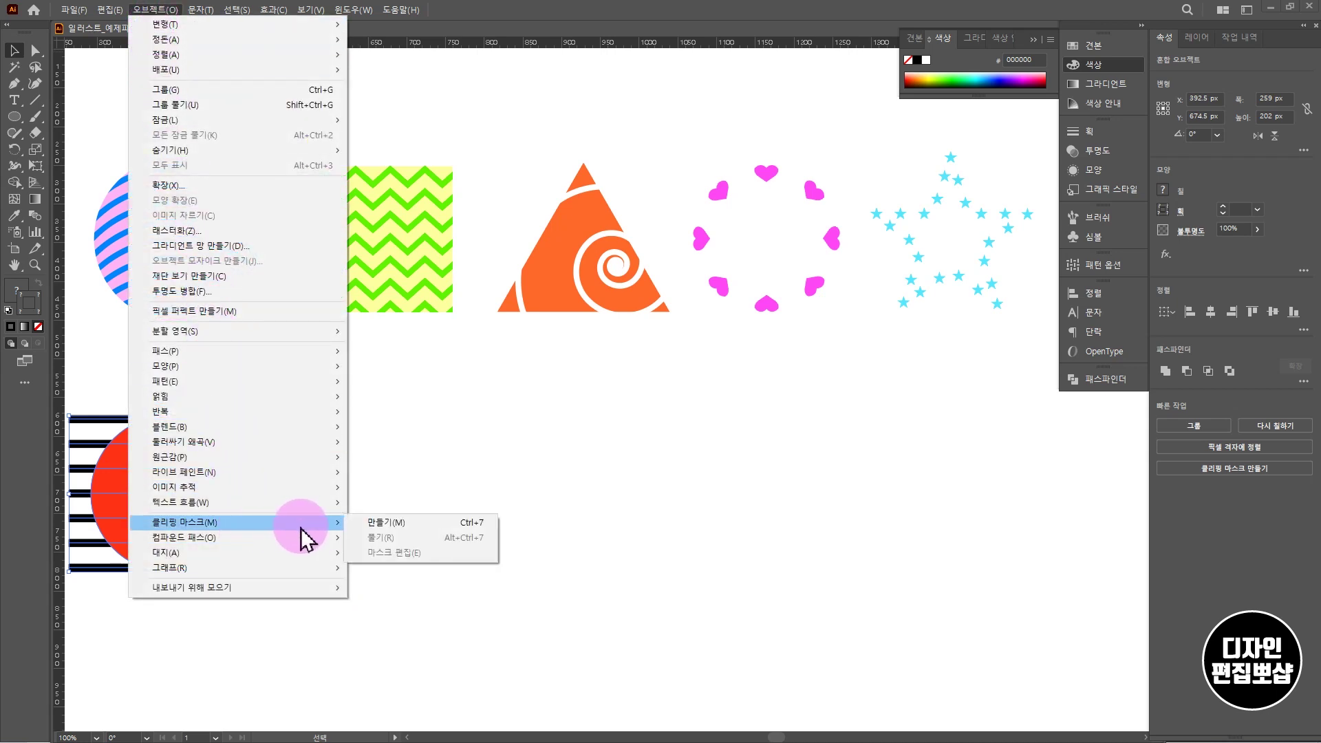
left_click(382, 524)
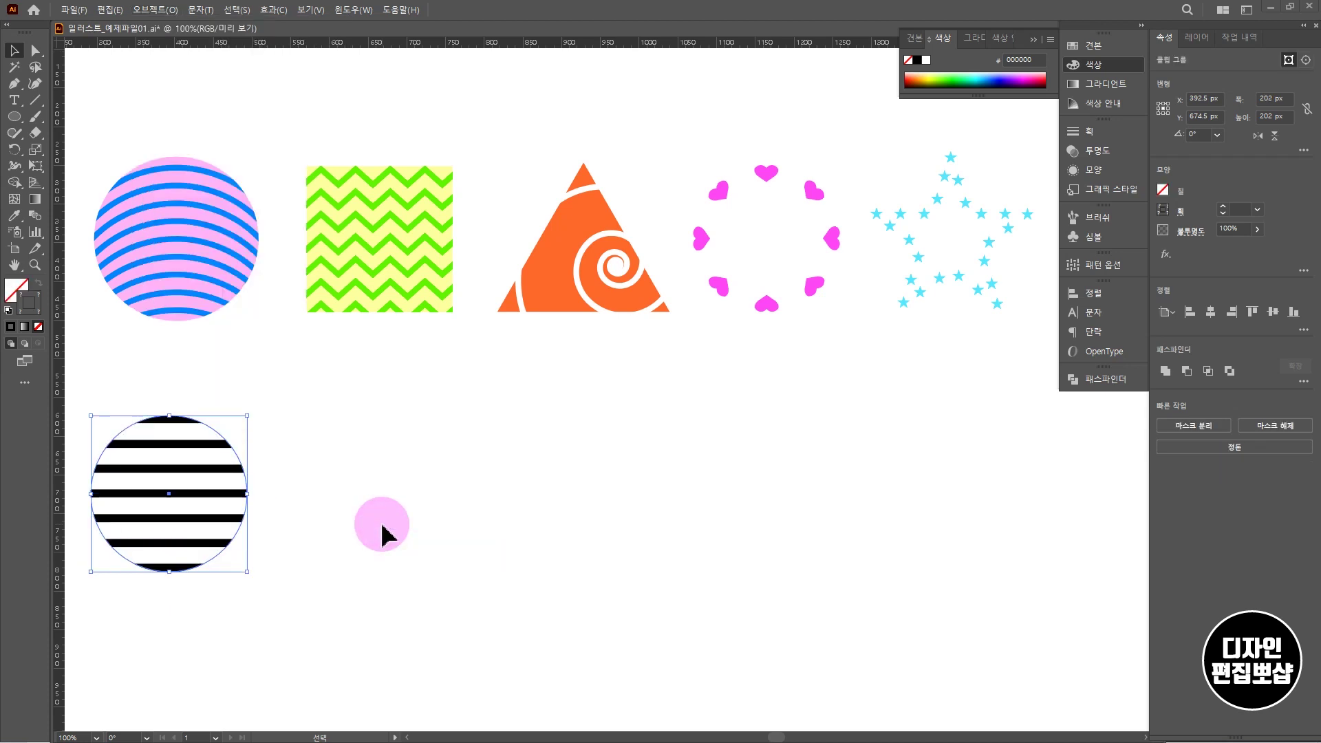
left_click(383, 526)
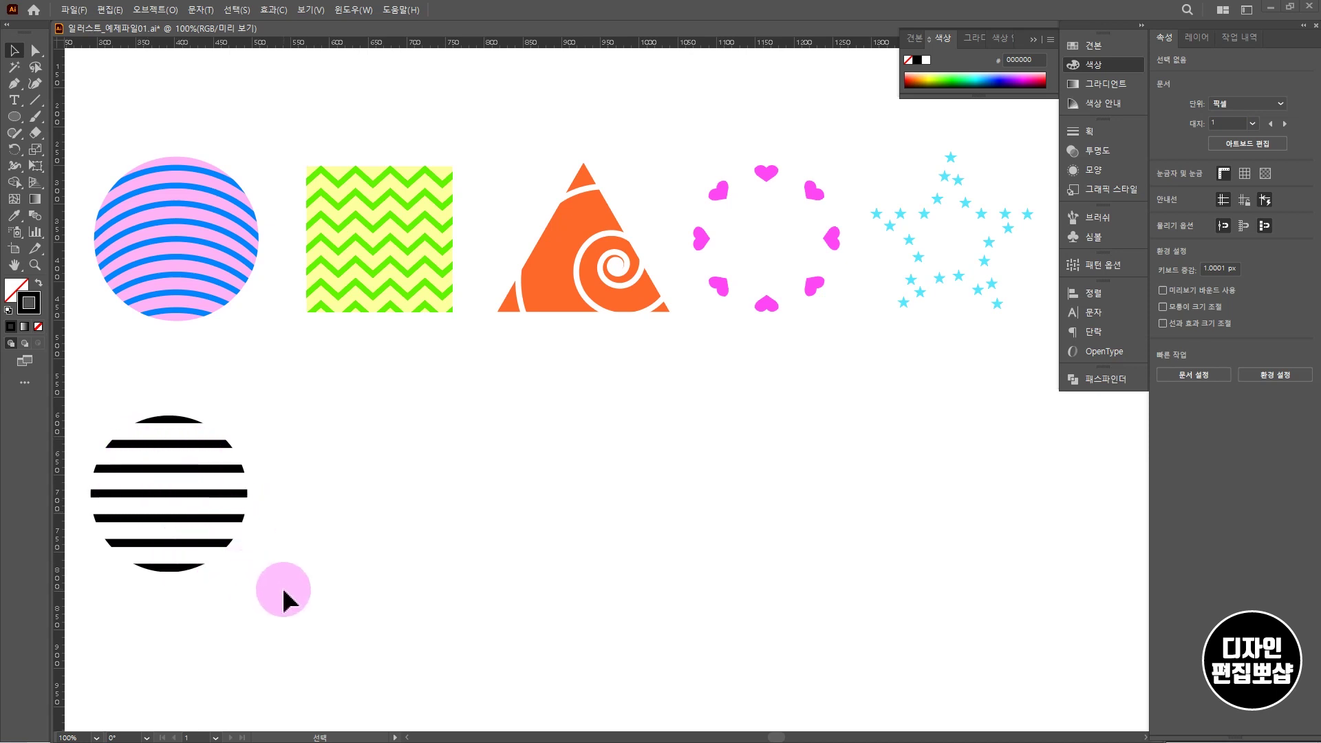
Step: Isolate the clip group and fill its circular mask path with magenta
double_click(205, 494)
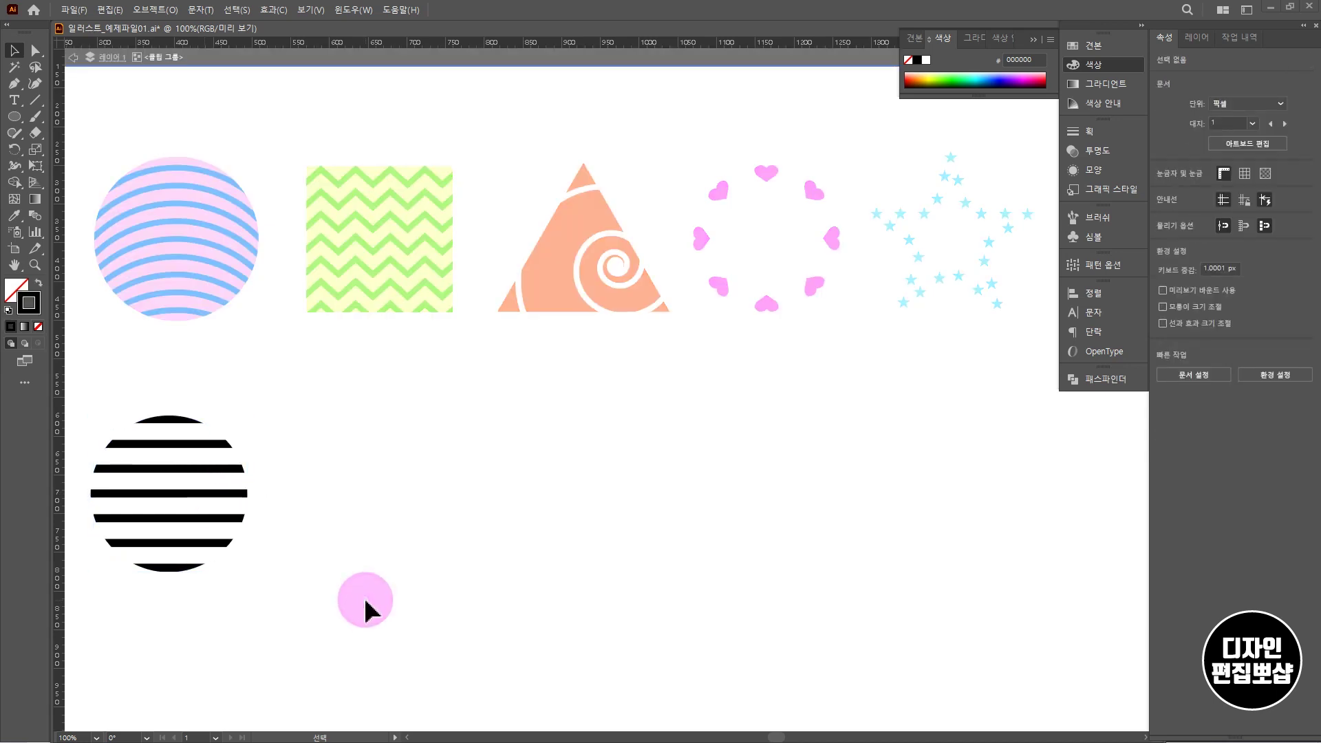
left_click(205, 428)
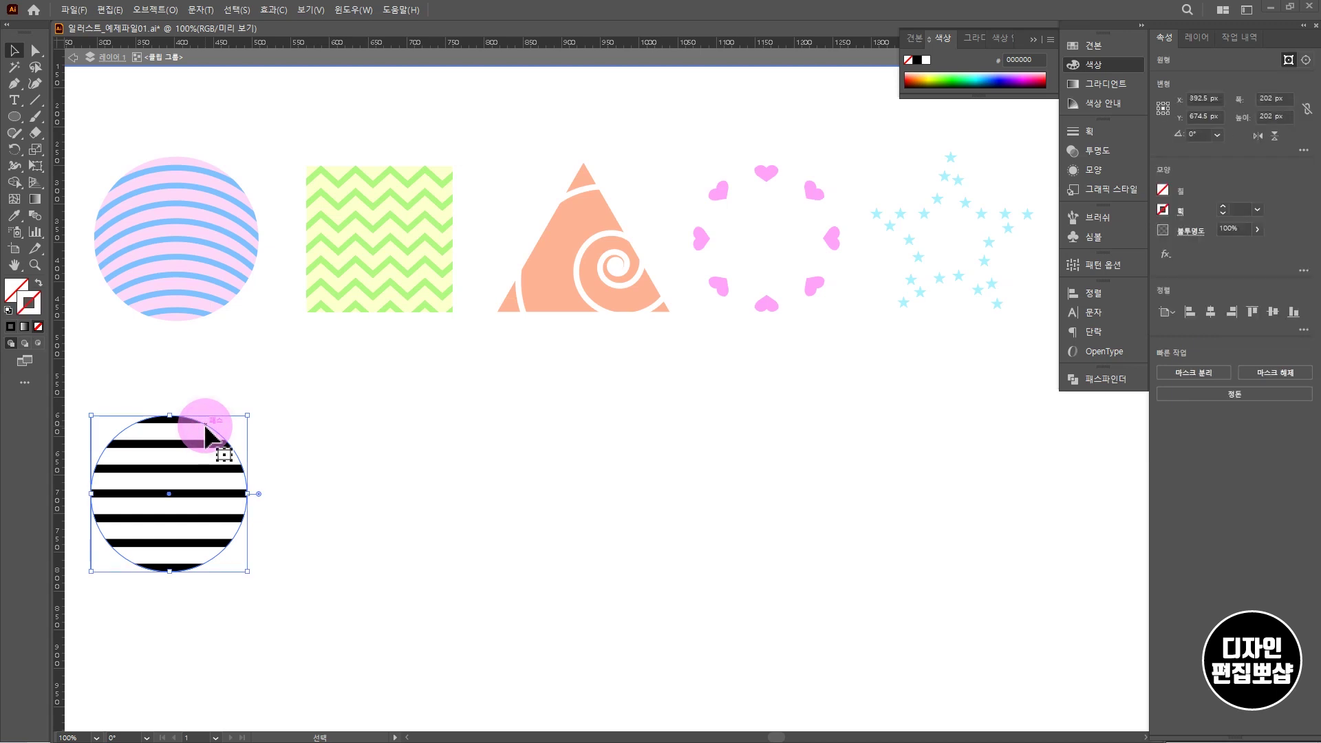
left_click(14, 287)
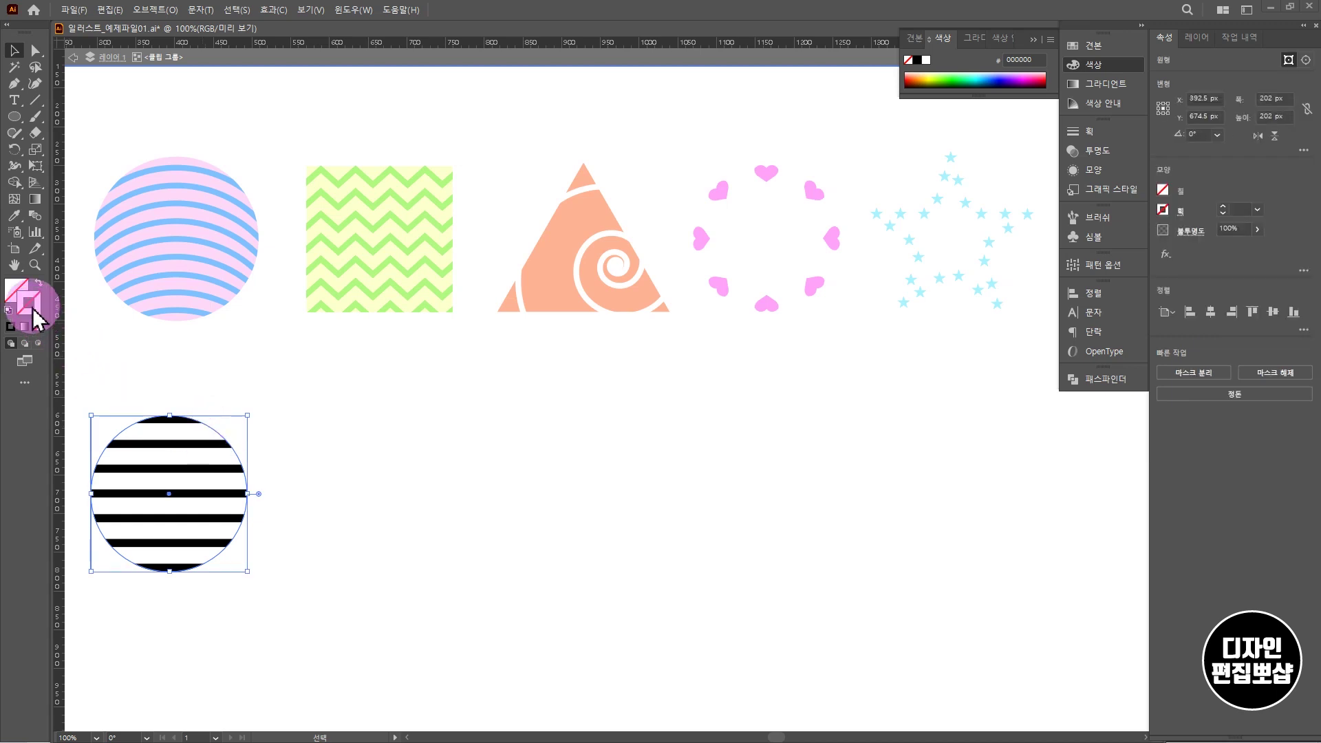
left_click(1021, 78)
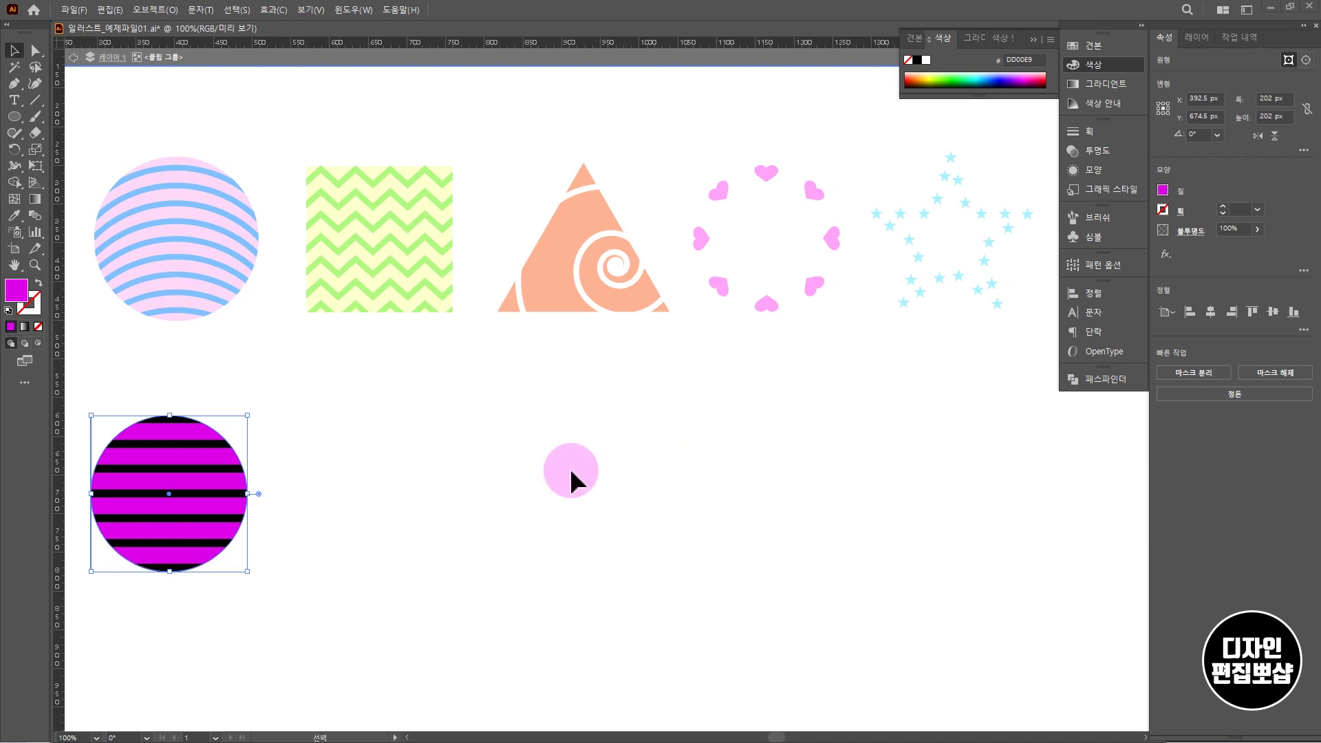
left_click(264, 544)
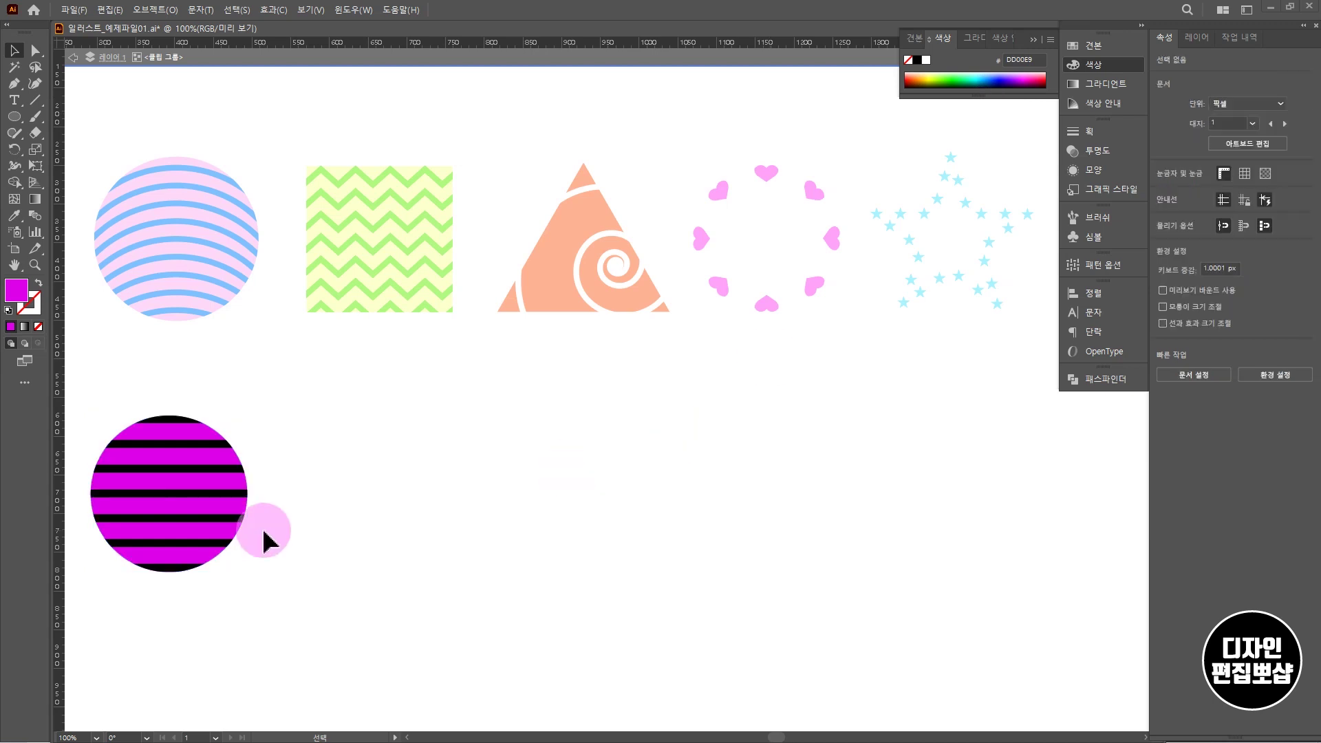
Step: Select the black stripes inside the magenta circle's clip group and set their stroke to white
left_click(224, 449)
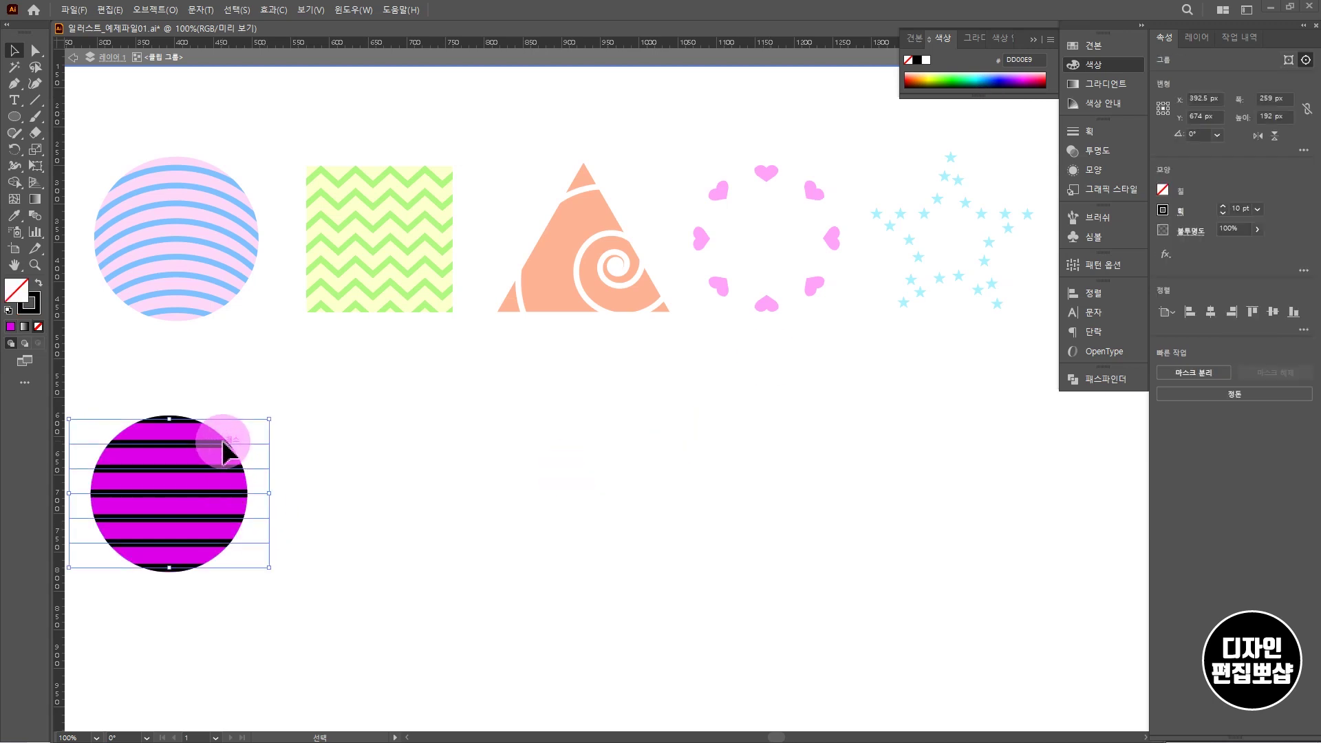
left_click(37, 309)
left_click(925, 60)
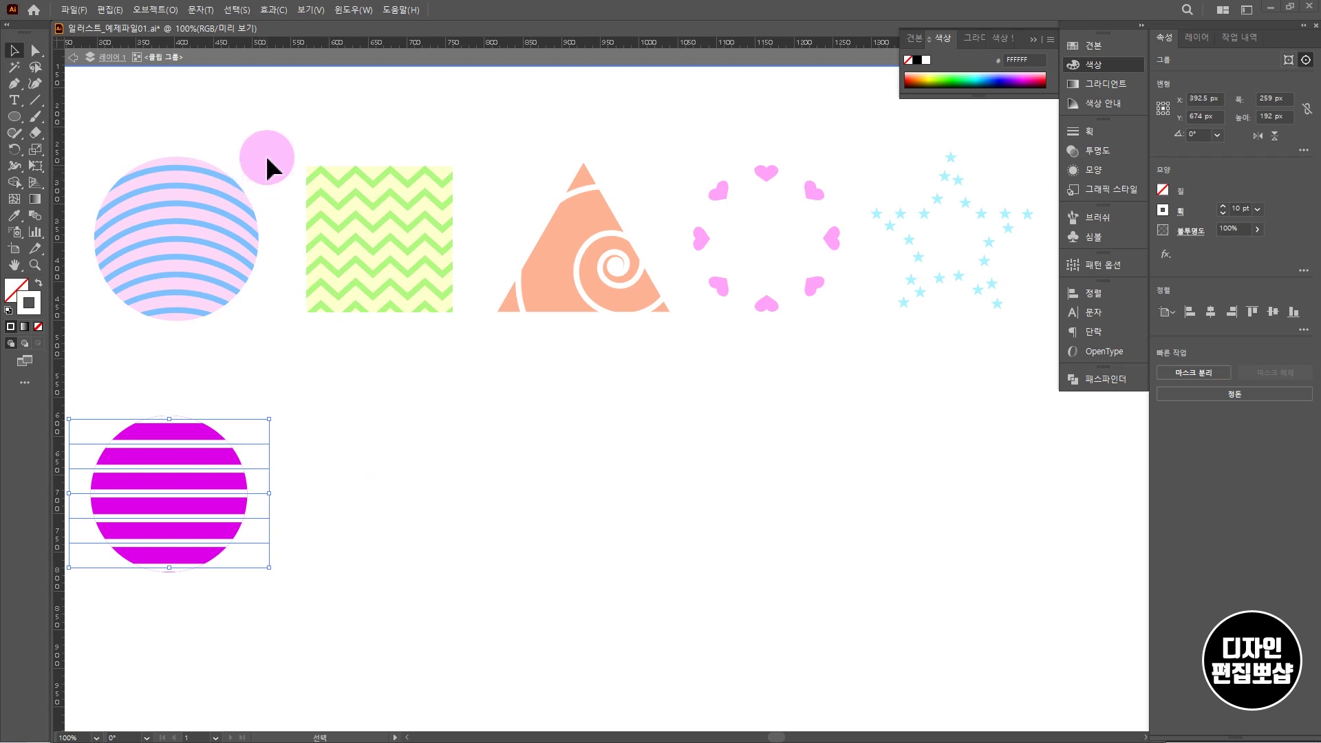
Step: Apply an Arch warp effect to the white stripes with horizontal orientation and a 70% bend
left_click(274, 10)
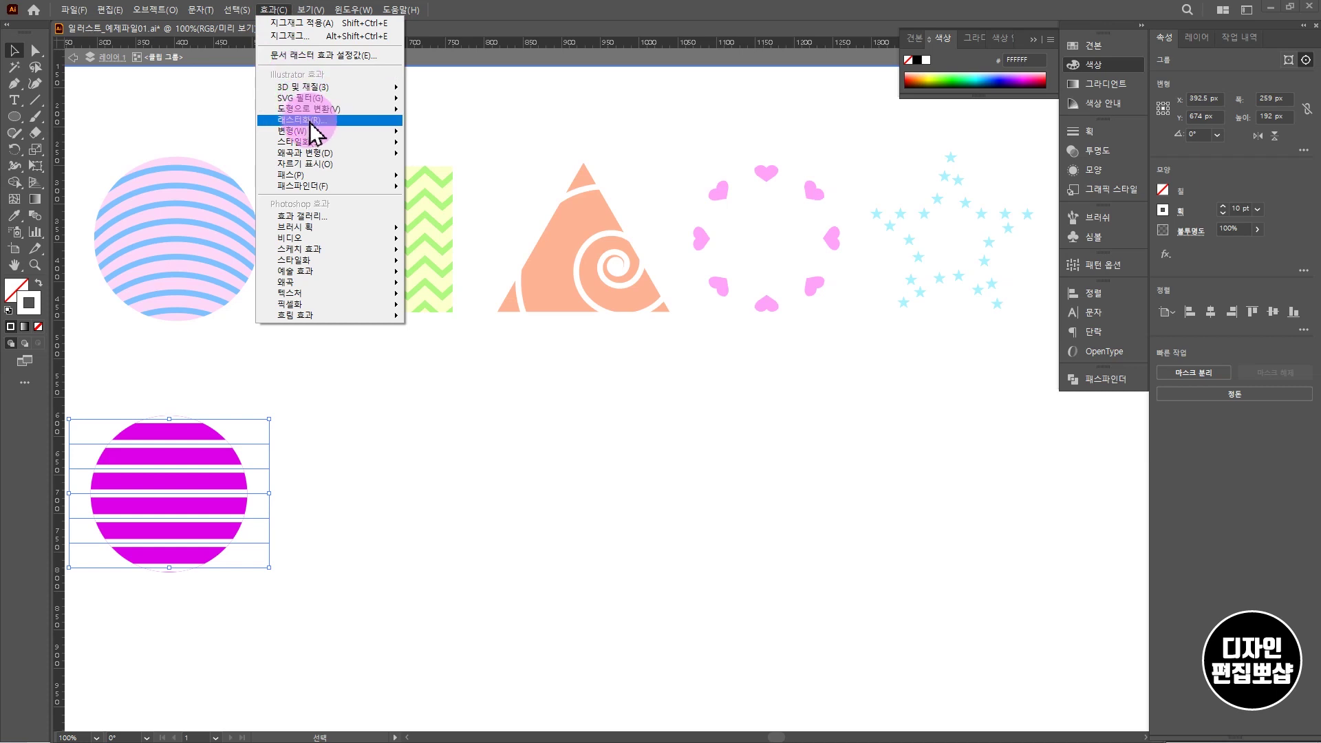
mouse_move(319, 132)
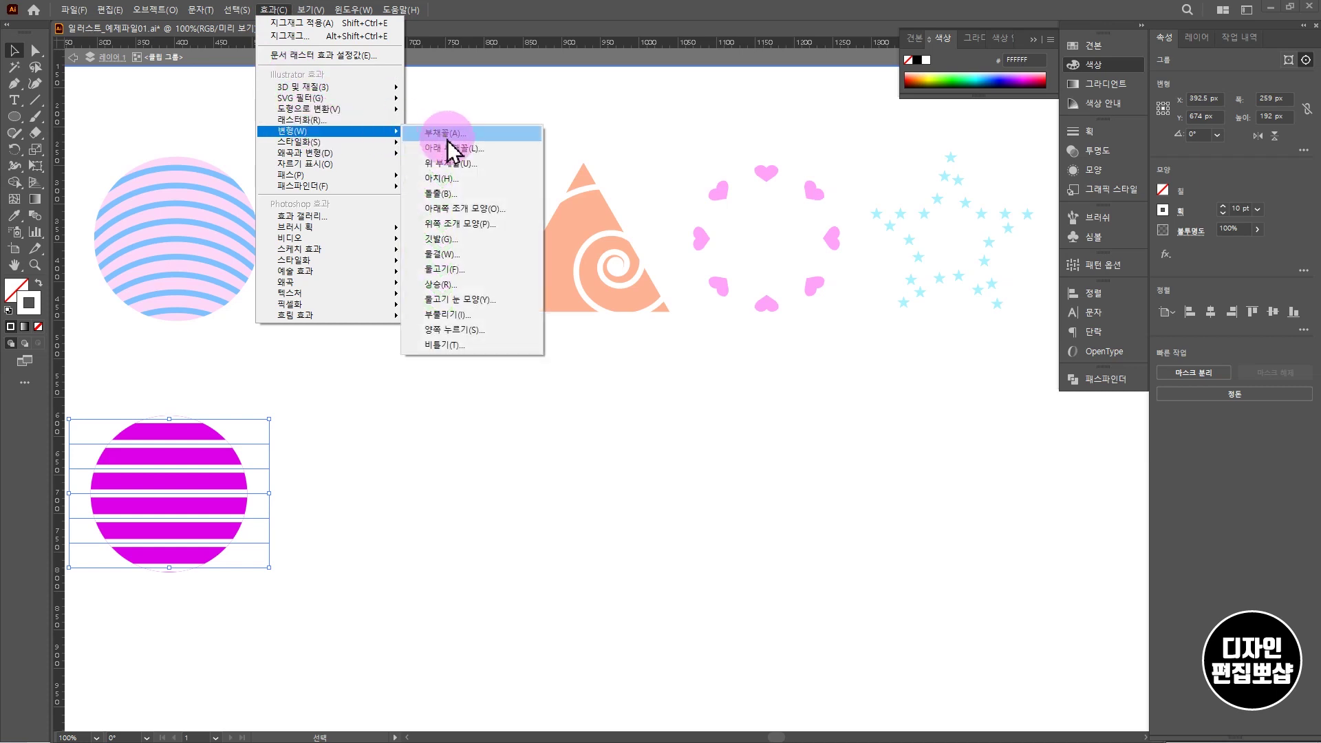
left_click(471, 178)
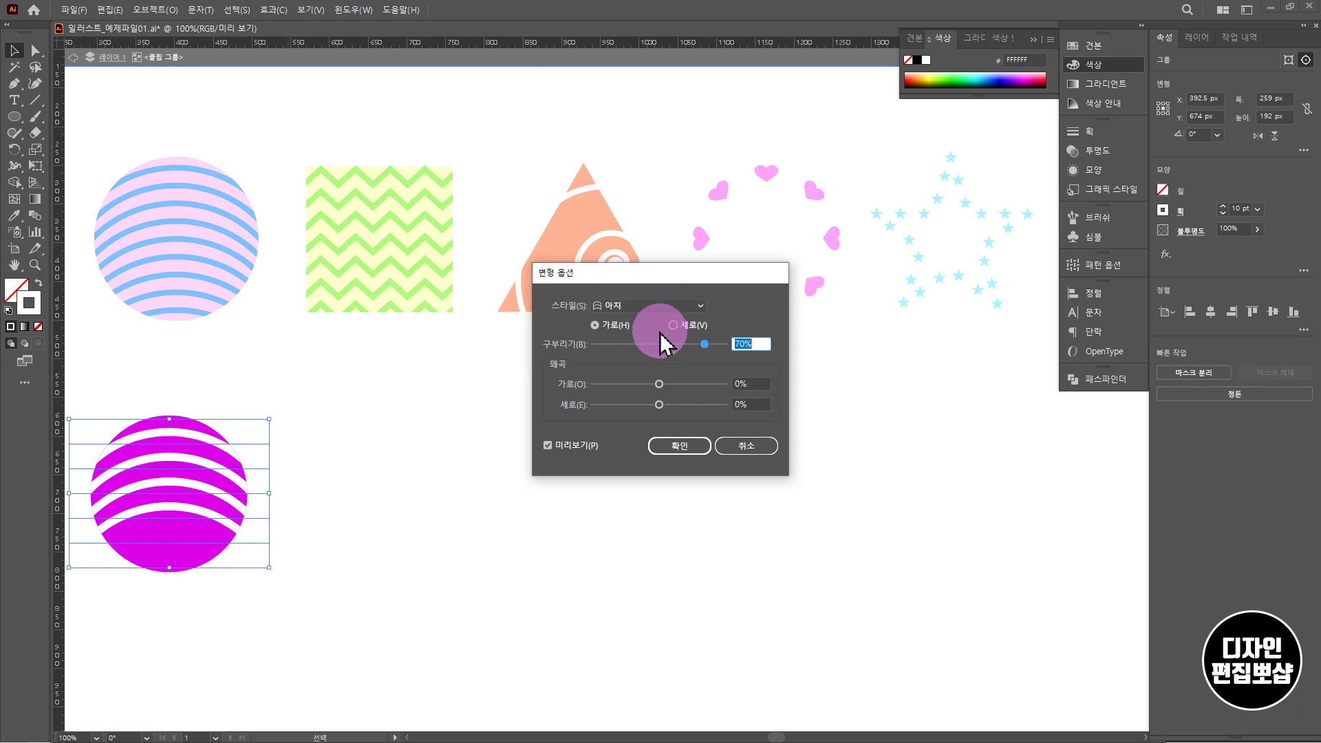
mouse_move(704, 344)
left_mouse_down()
mouse_move(722, 344)
mouse_move(659, 344)
mouse_move(704, 344)
left_mouse_up()
left_click(746, 342)
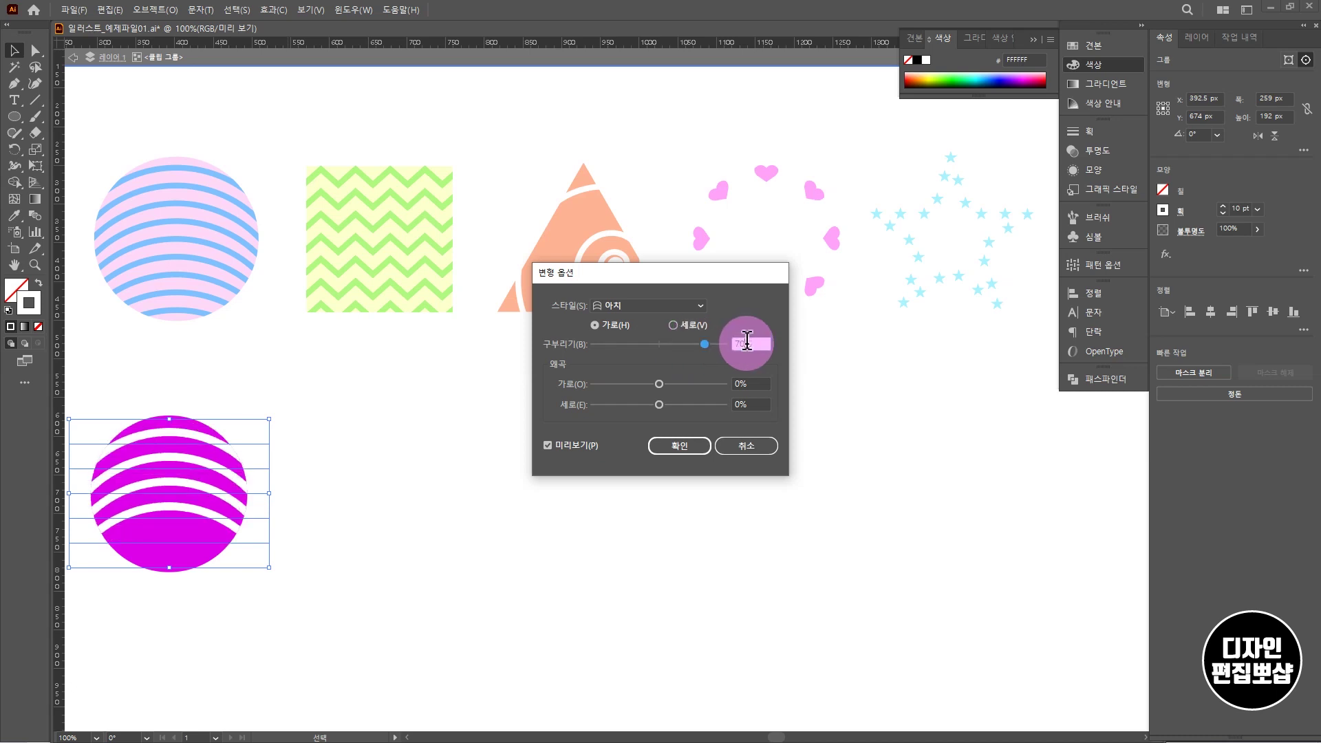
left_click(685, 448)
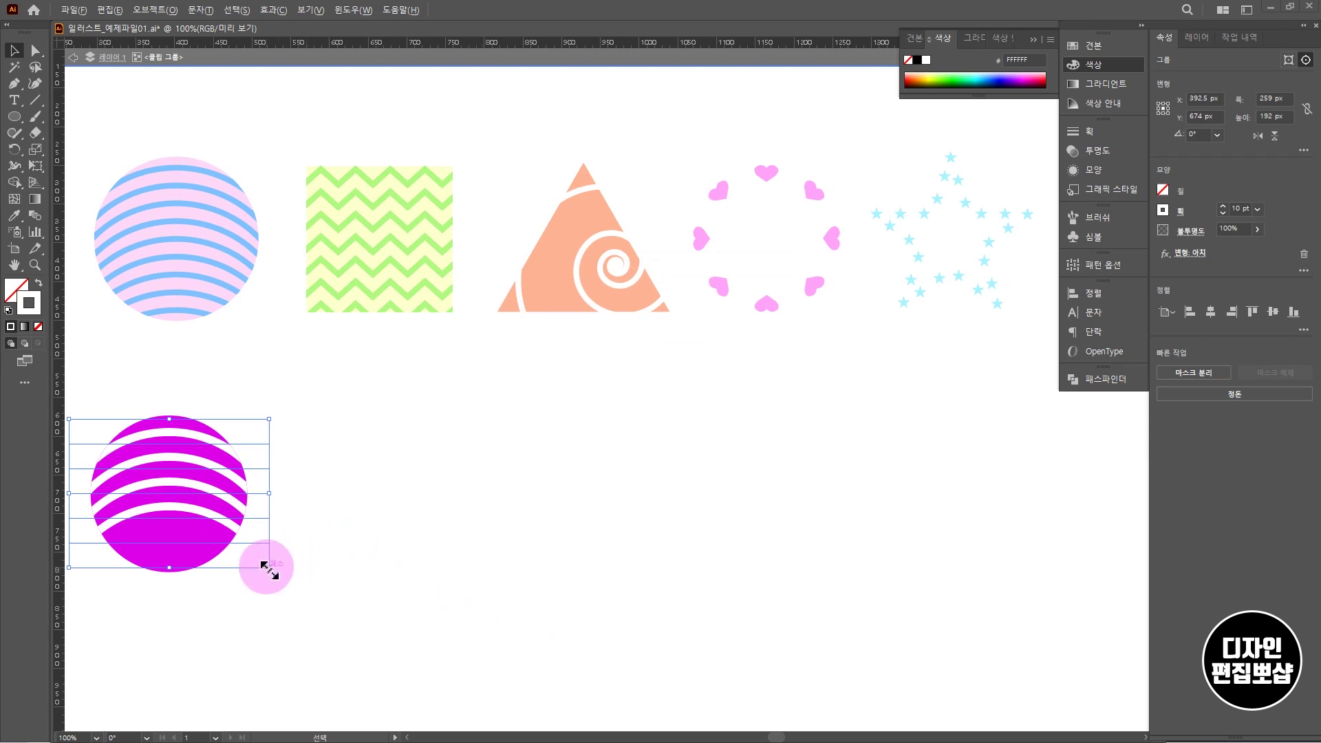
Step: Enlarge the arched stripes to about 355 × 263 px, shift them down to Y 712 px and leave isolation mode
left_click_drag(269, 567, 307, 631)
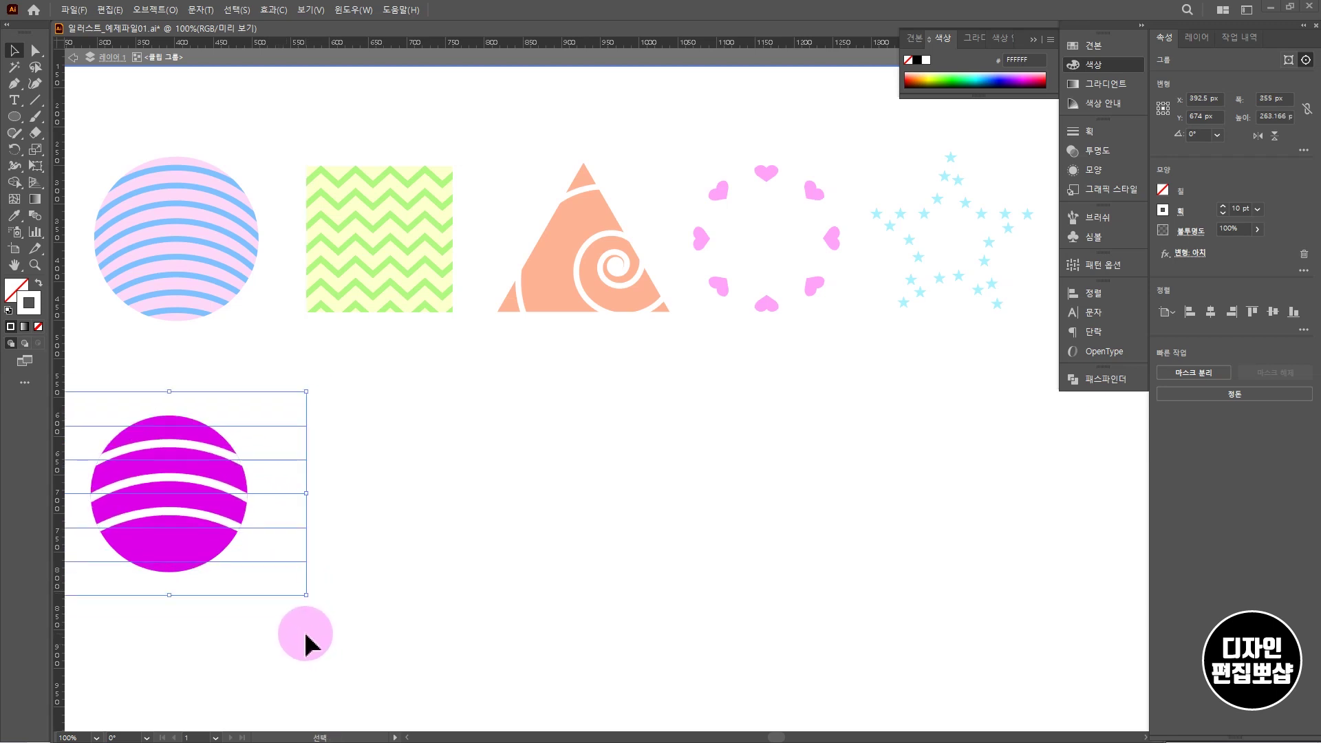
key("Down")
key("Down")
key("Down")
key("Down")
key("Down")
key("Down")
key("Down")
key("Down")
key("Down")
key("Down")
key("Down")
key("Down")
key("Down")
key("Down")
key("Down")
key("Down")
key("Down")
key("Down")
key("Down")
key("Down")
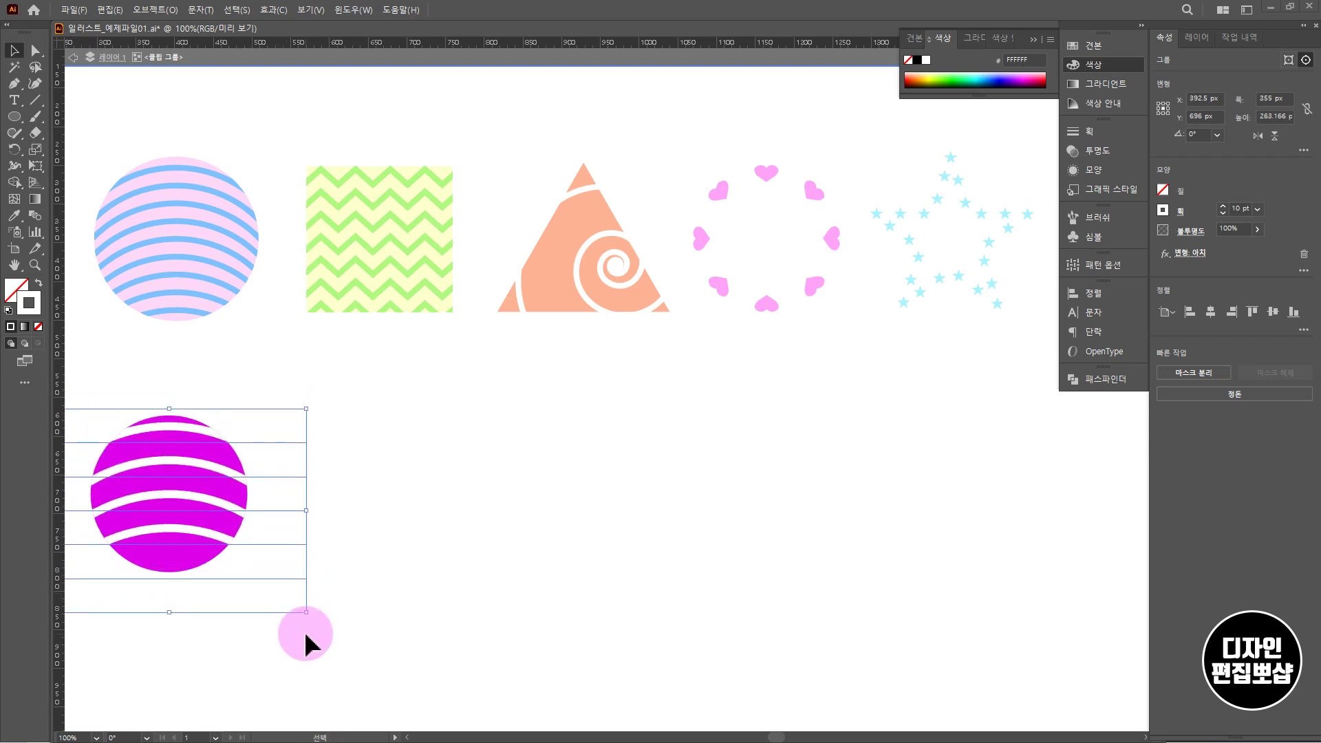
key("Down")
key("Down")
key("Down")
key("Down")
key("Down")
key("Down")
key("Down")
key("Down")
key("Down")
key("Down")
key("Down")
key("Down")
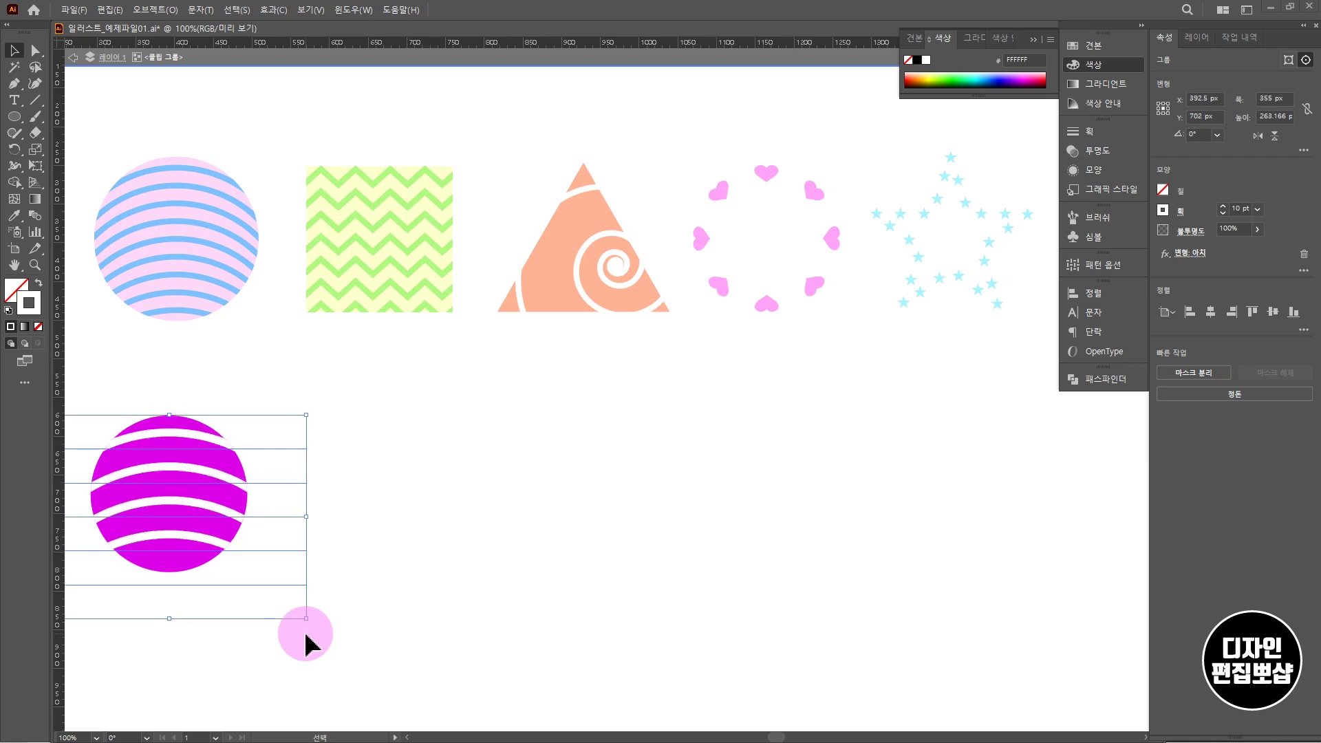
key("Down")
key("Down")
key("Down")
key("Down")
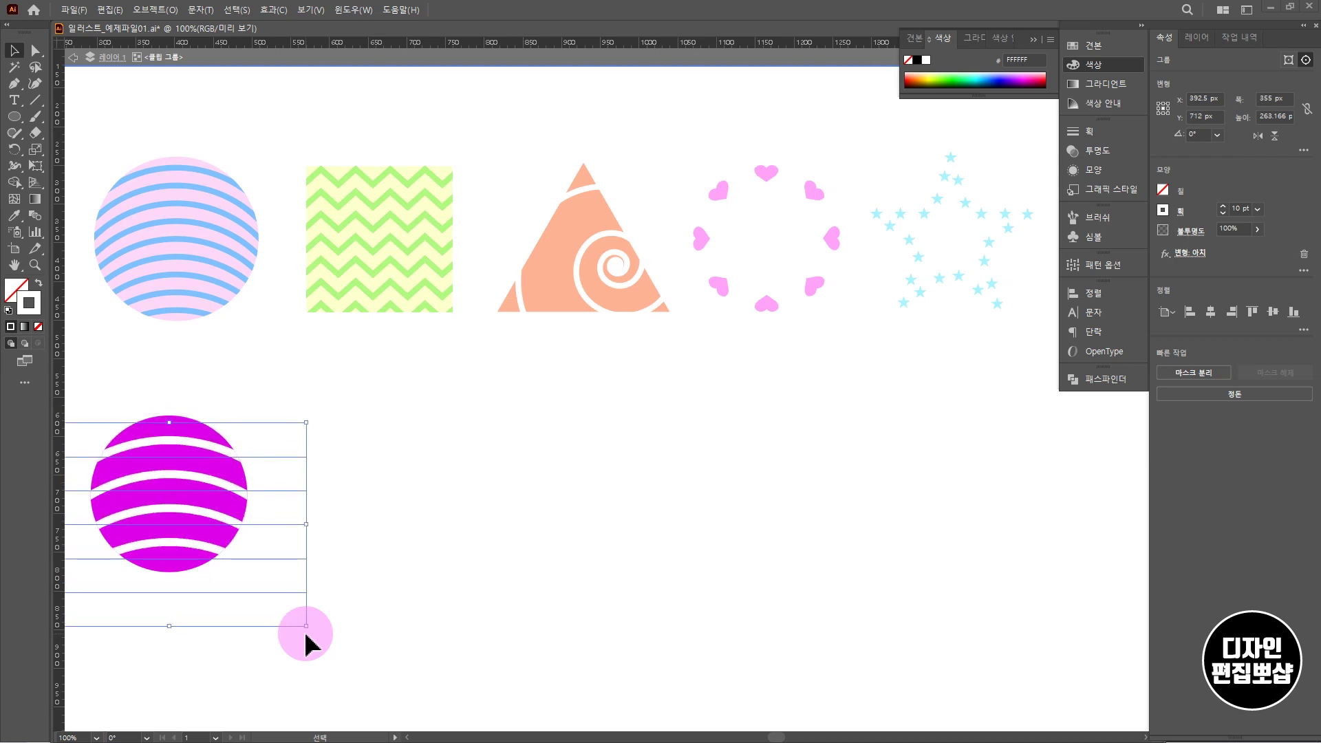
double_click(434, 583)
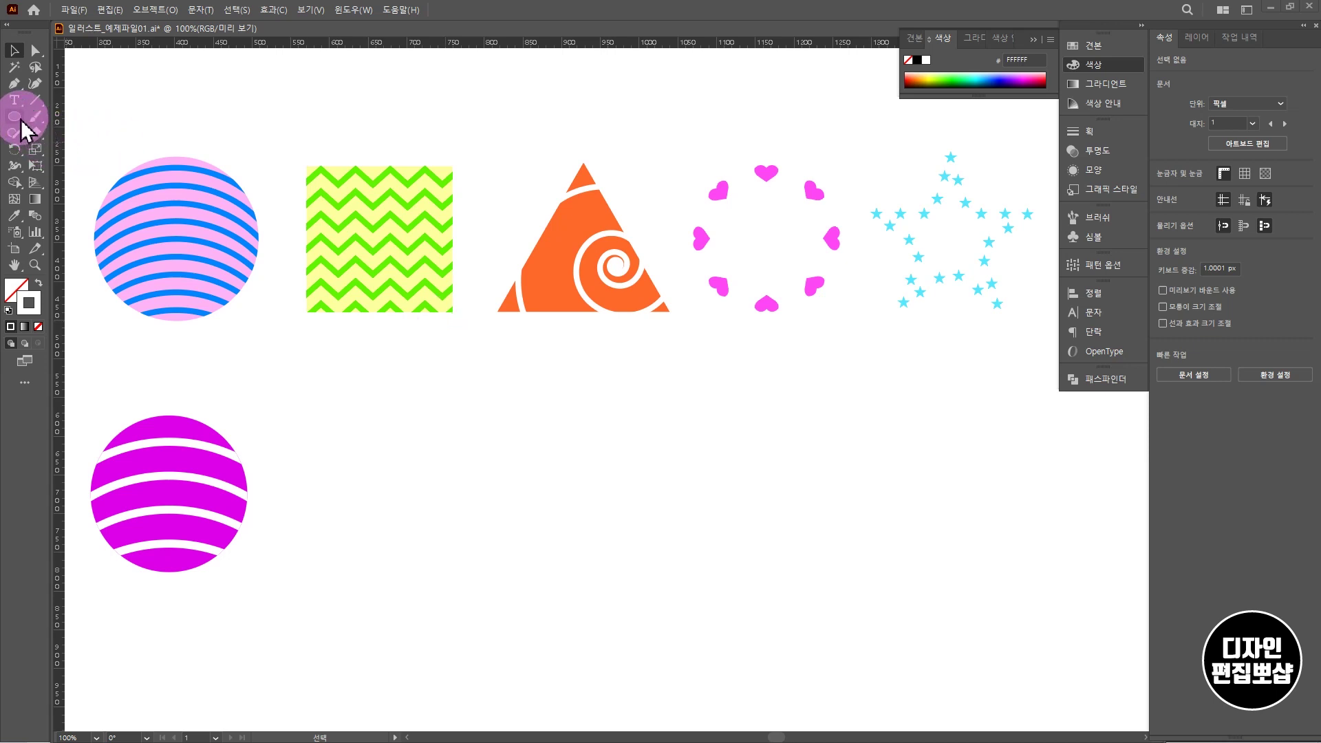
Step: Draw a 190 × 190 px square beside the striped circle and fill it with light blue 3FB9FF, without a stroke
left_click_drag(14, 117, 65, 115)
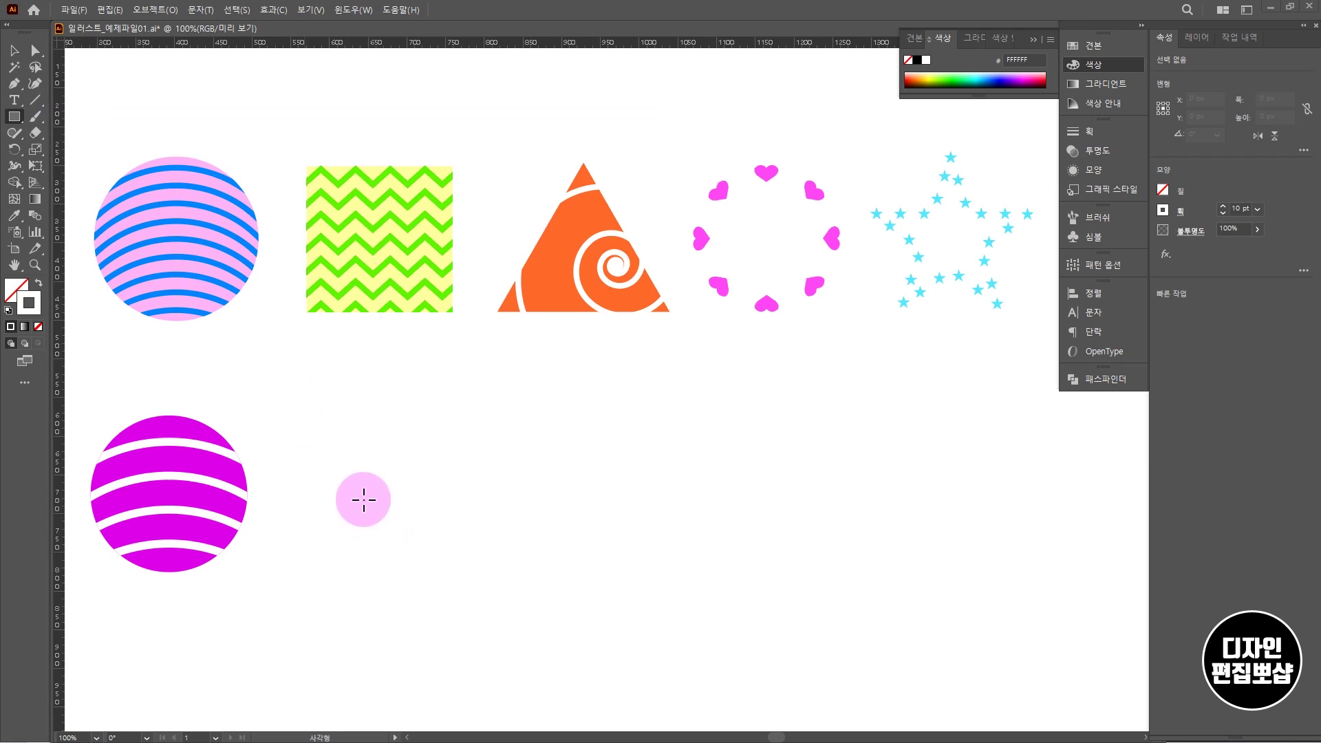
left_click_drag(363, 494, 310, 416)
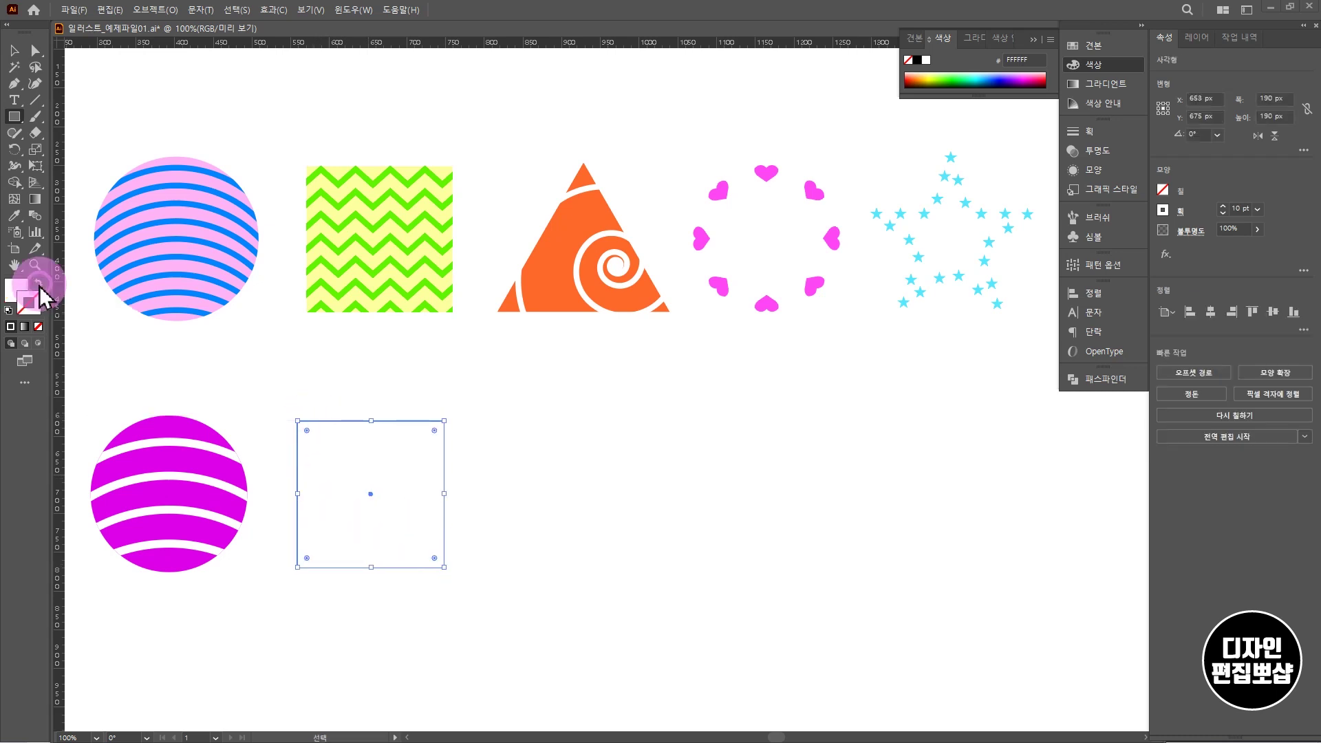
left_click(38, 284)
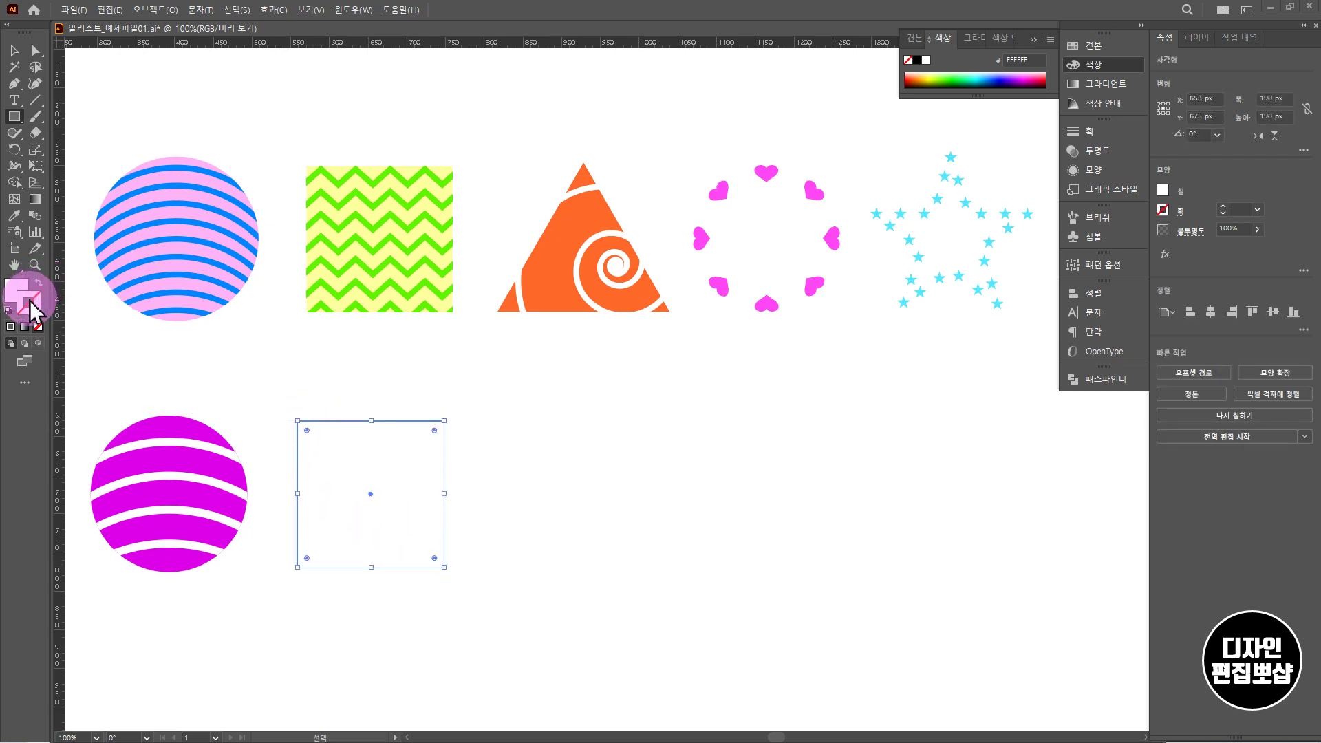
left_click(15, 292)
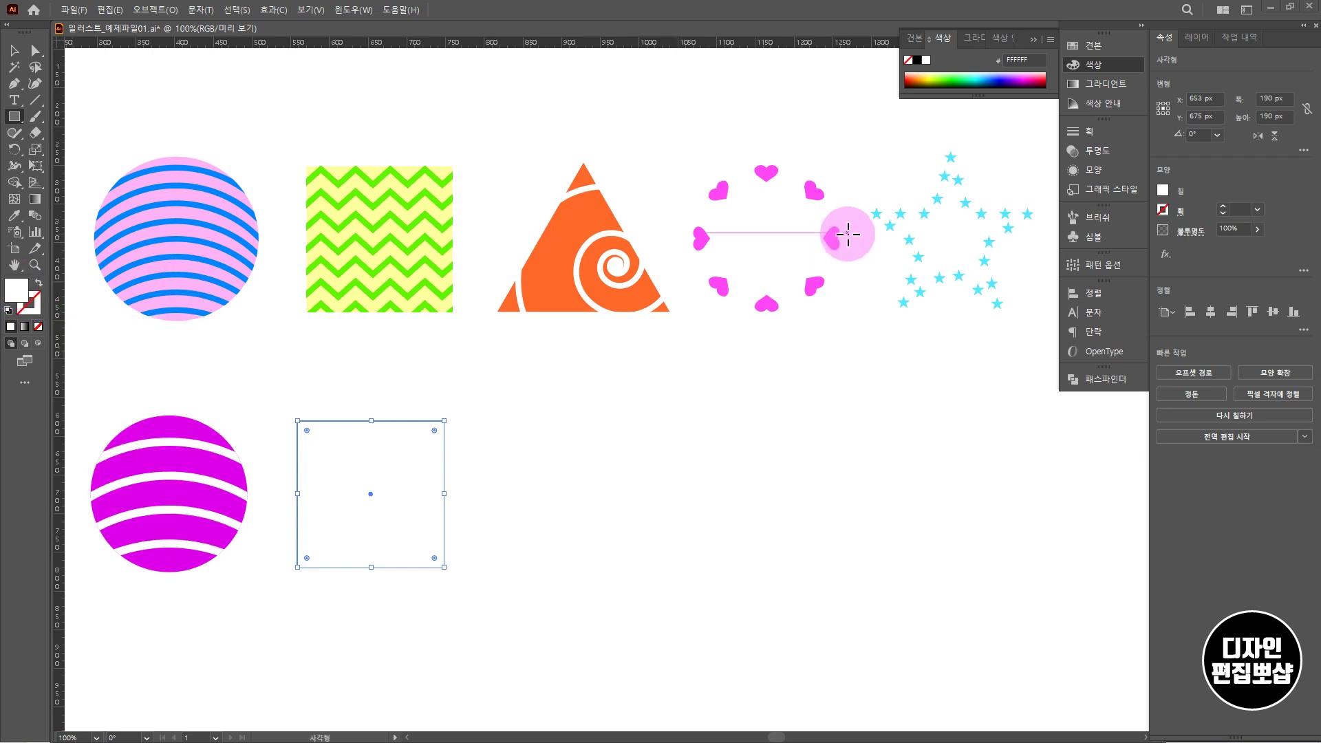
left_click(986, 74)
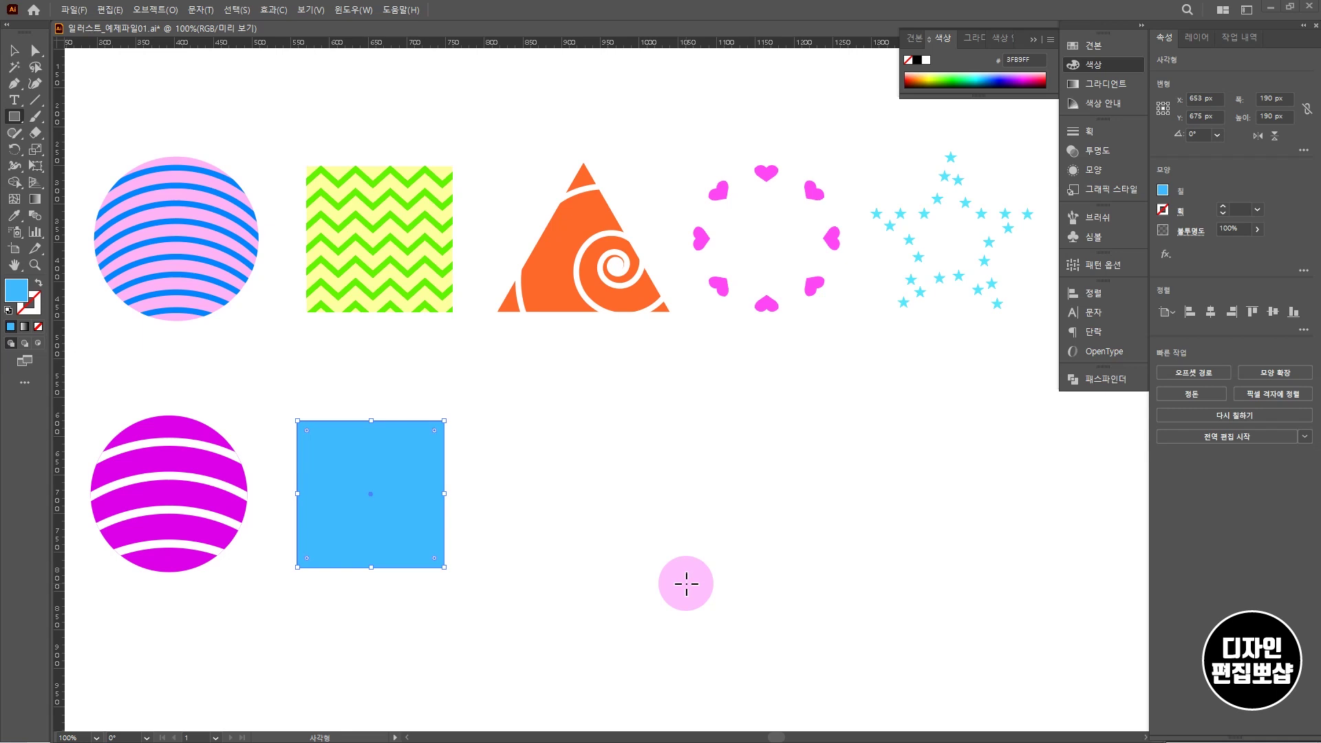
Step: Draw a straight horizontal line about 248 px long with the Pen tool beside the blue square
key("p")
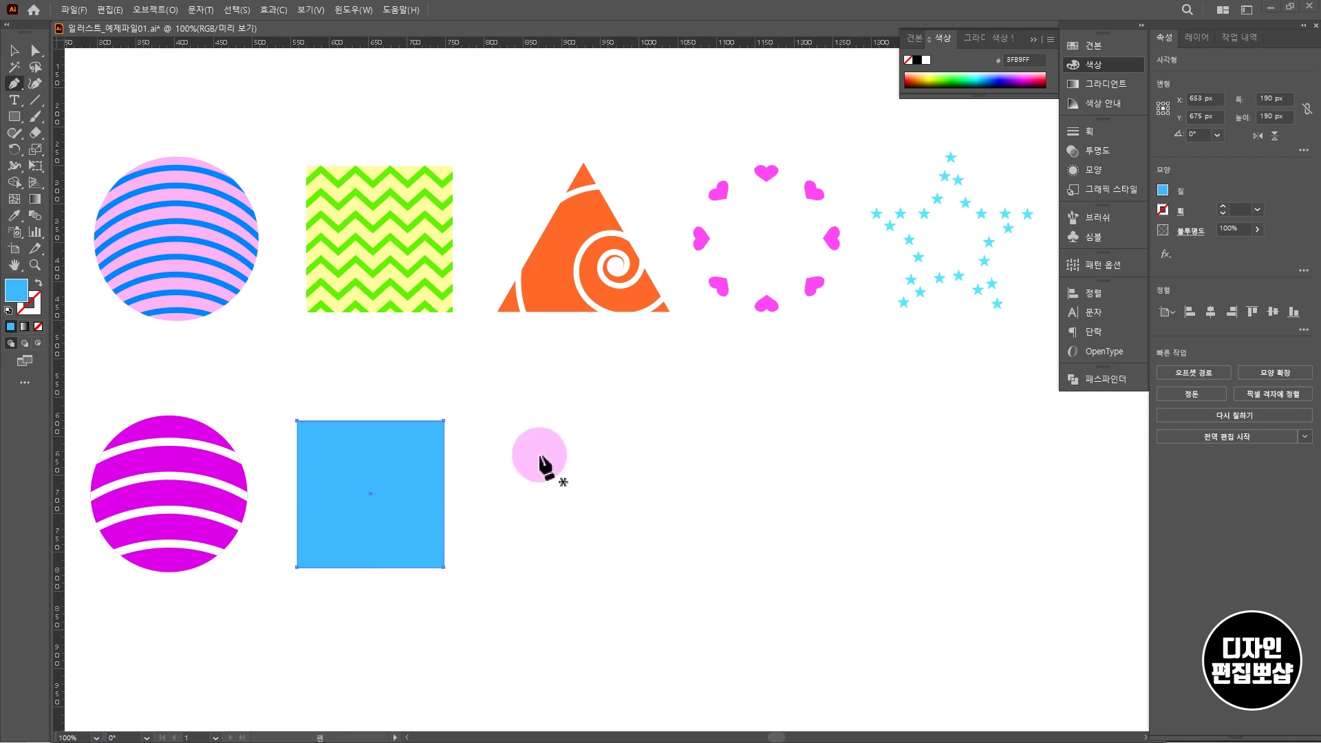
left_click(537, 443)
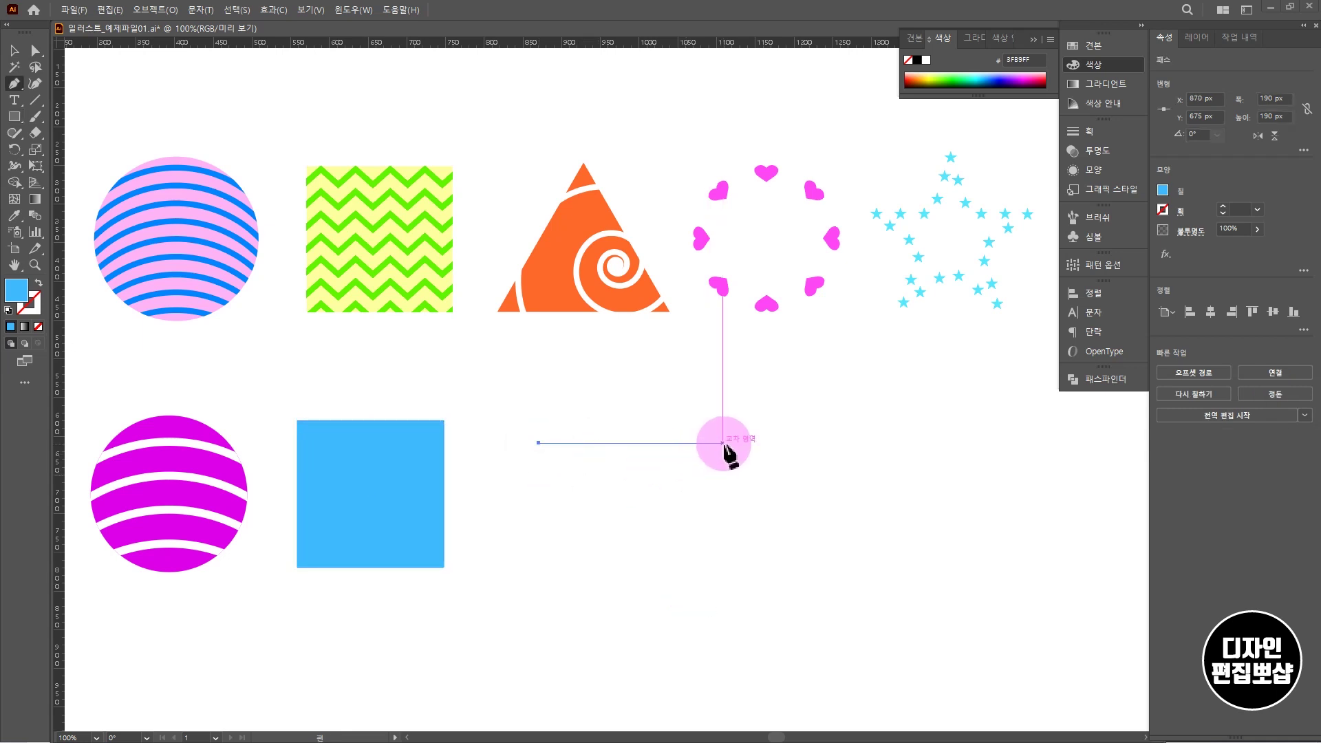
left_click(722, 442)
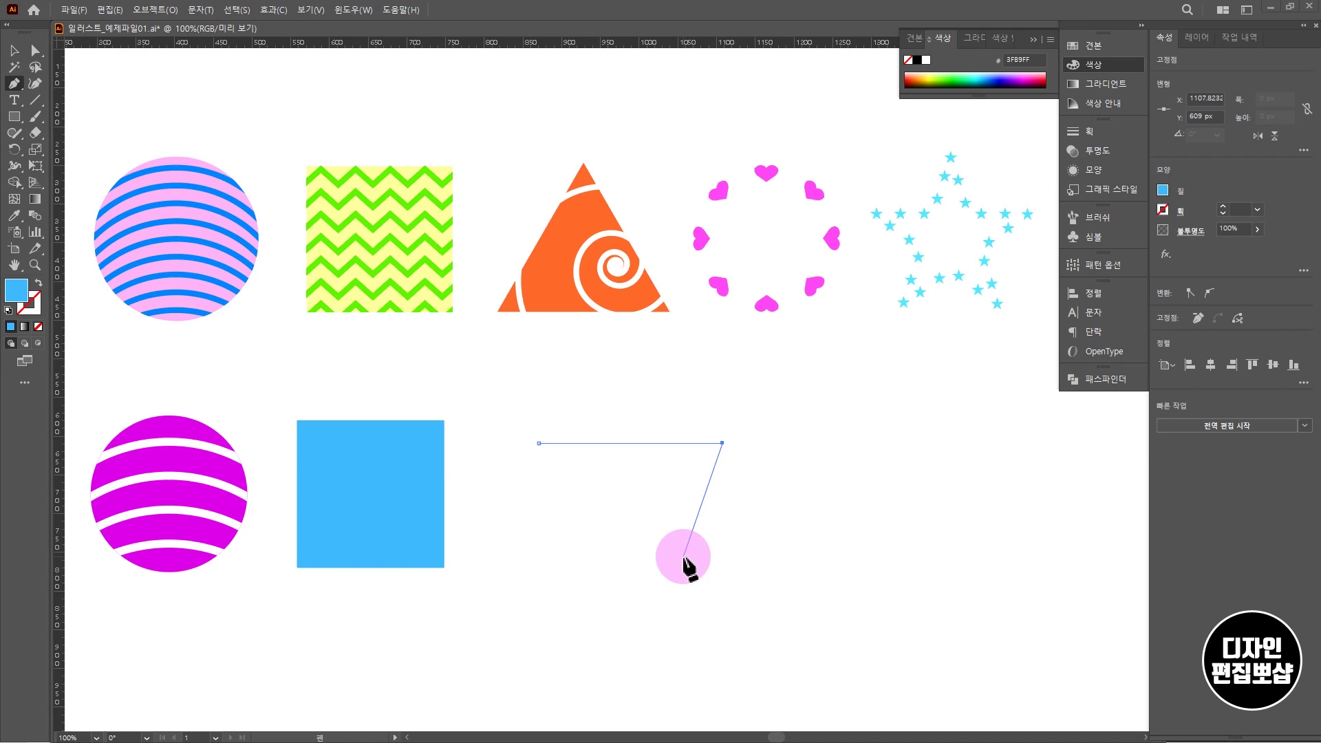
key("v")
Step: Remove the line's fill and give it a navy 000066 stroke 10 pt thick
left_click(1162, 190)
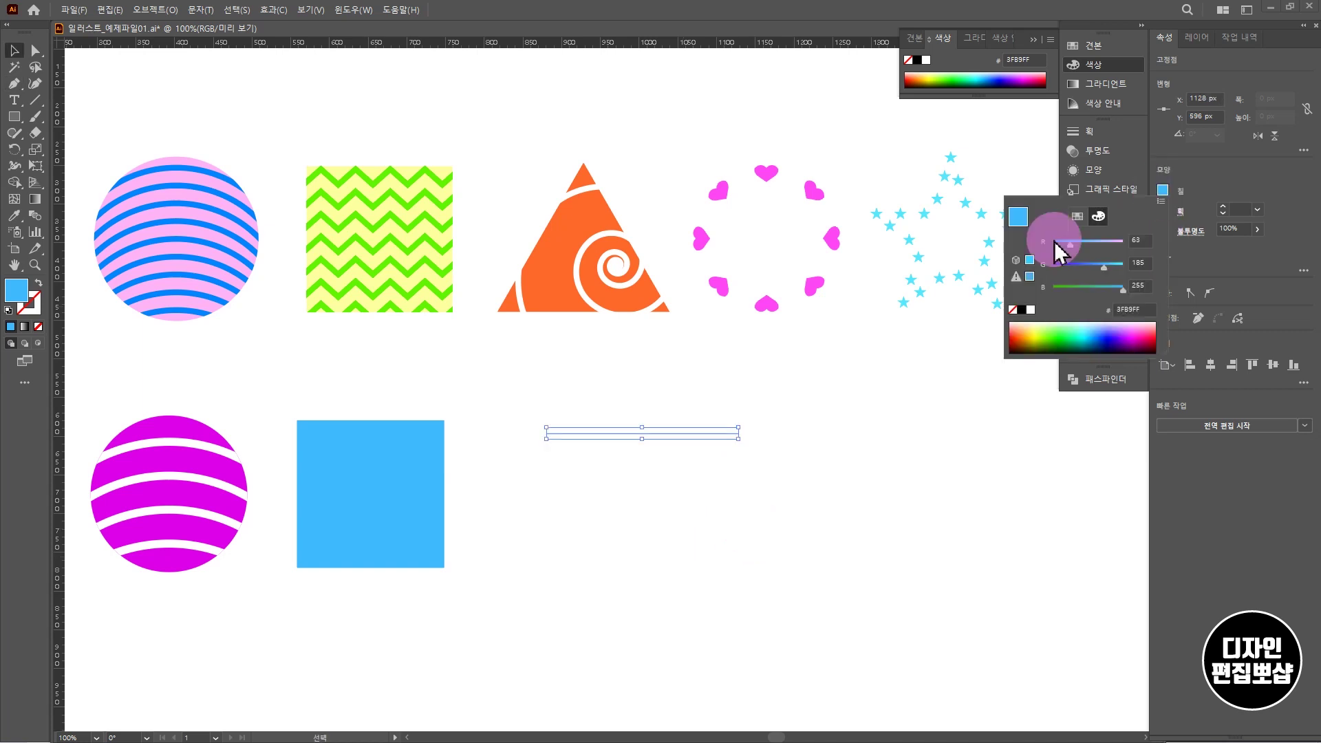
left_click(1013, 310)
left_click(1177, 213)
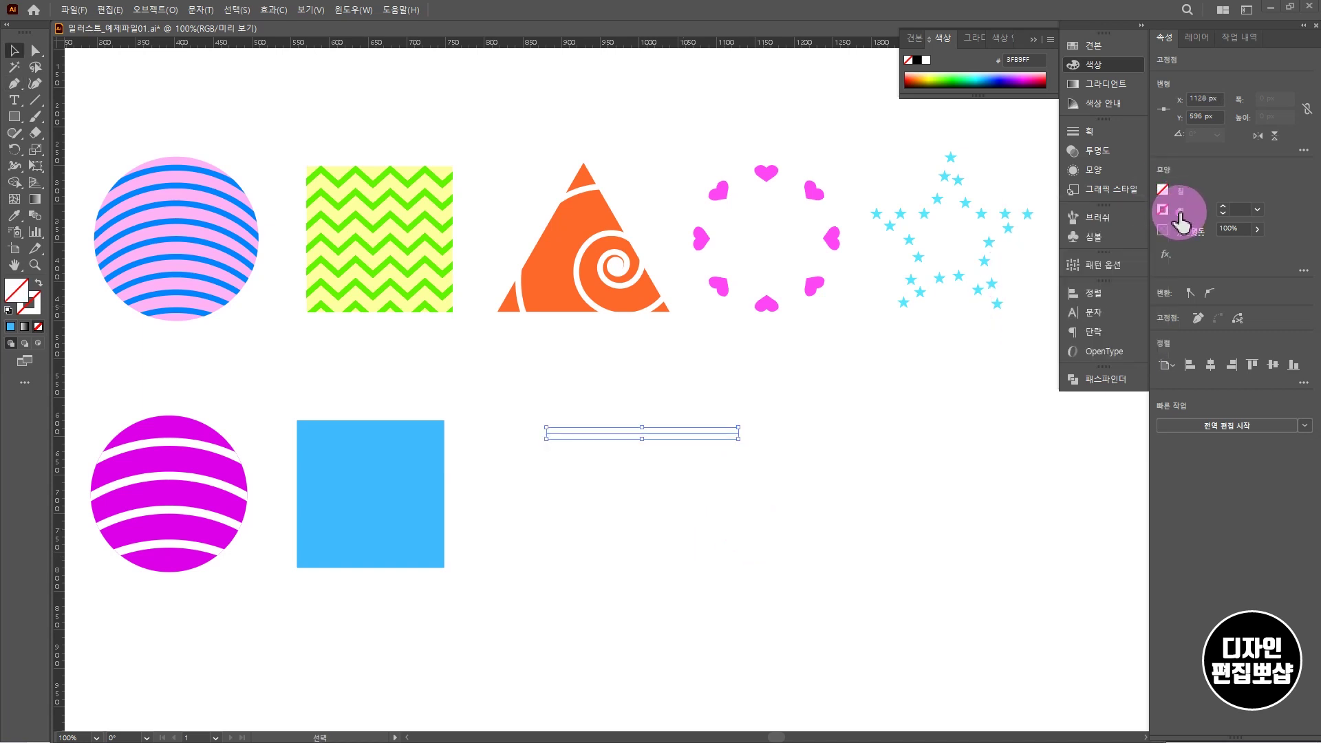
left_click(1176, 212)
left_click(1109, 344)
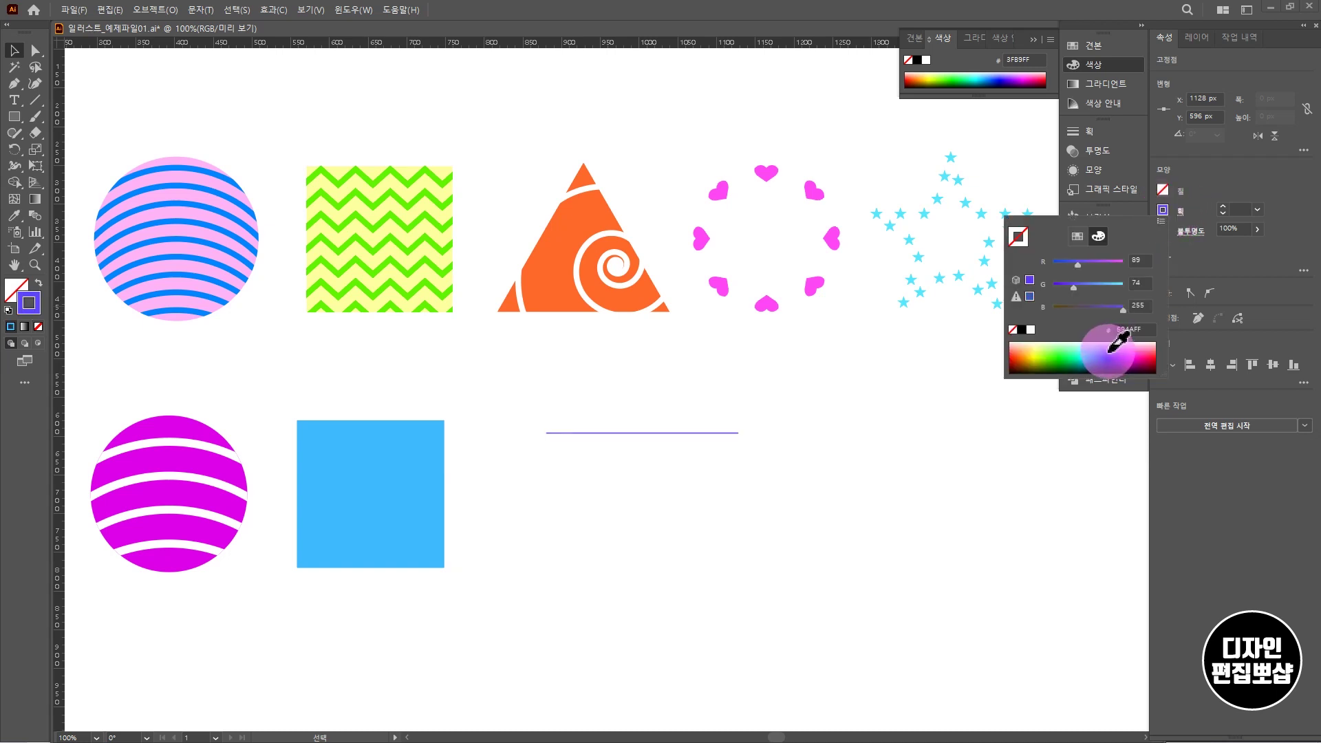
left_click_drag(1116, 341, 1107, 365)
left_click(1097, 485)
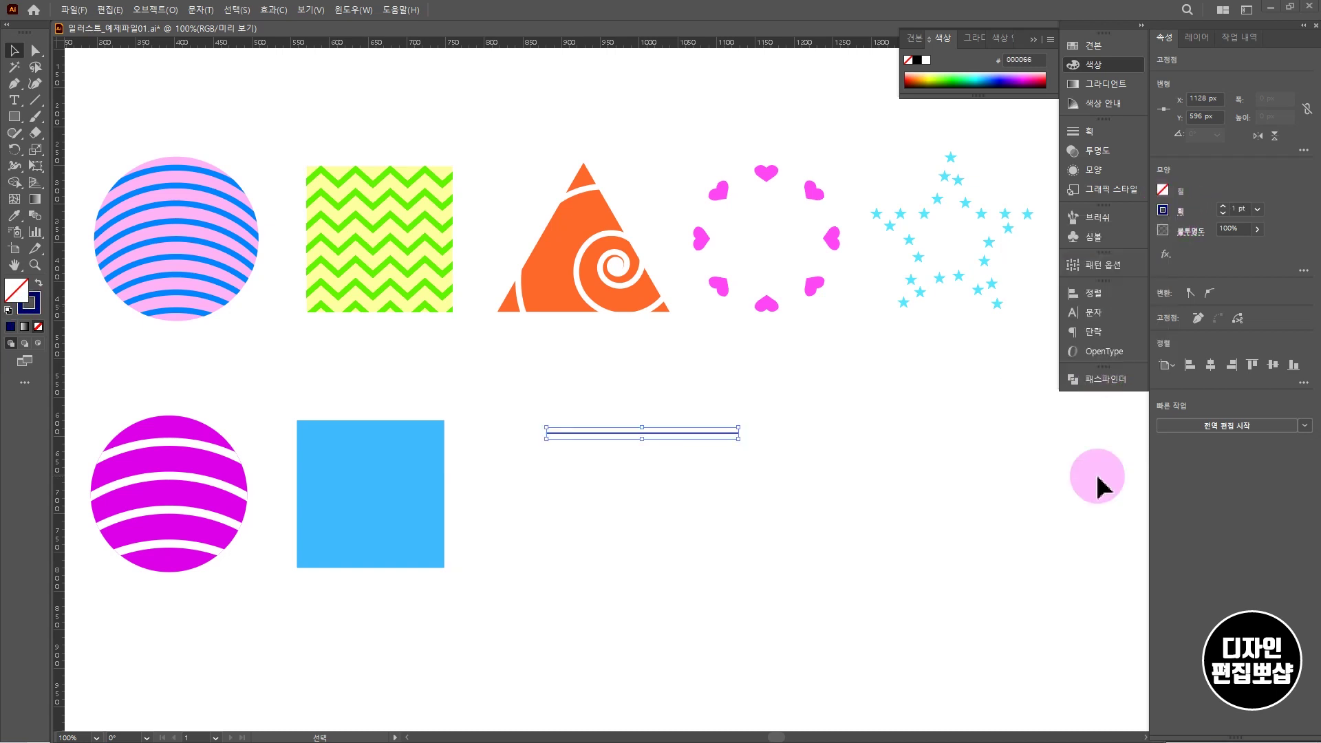
left_click(1236, 206)
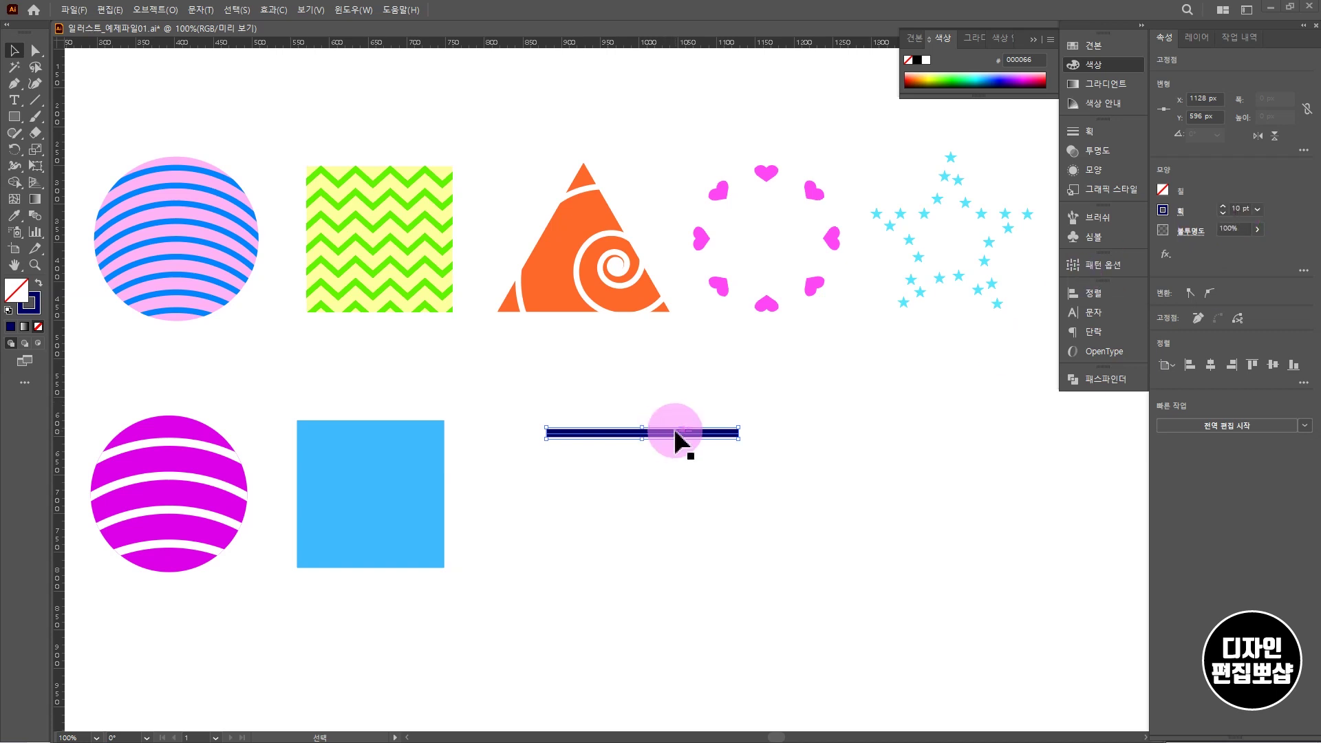
Step: Duplicate the navy line downward at 24 px spacing and repeat the copy until there are nine lines
left_click_drag(706, 435, 706, 454)
key("ctrl+d")
key("ctrl+d")
key("ctrl+d")
key("ctrl+d")
key("ctrl+d")
key("ctrl+d")
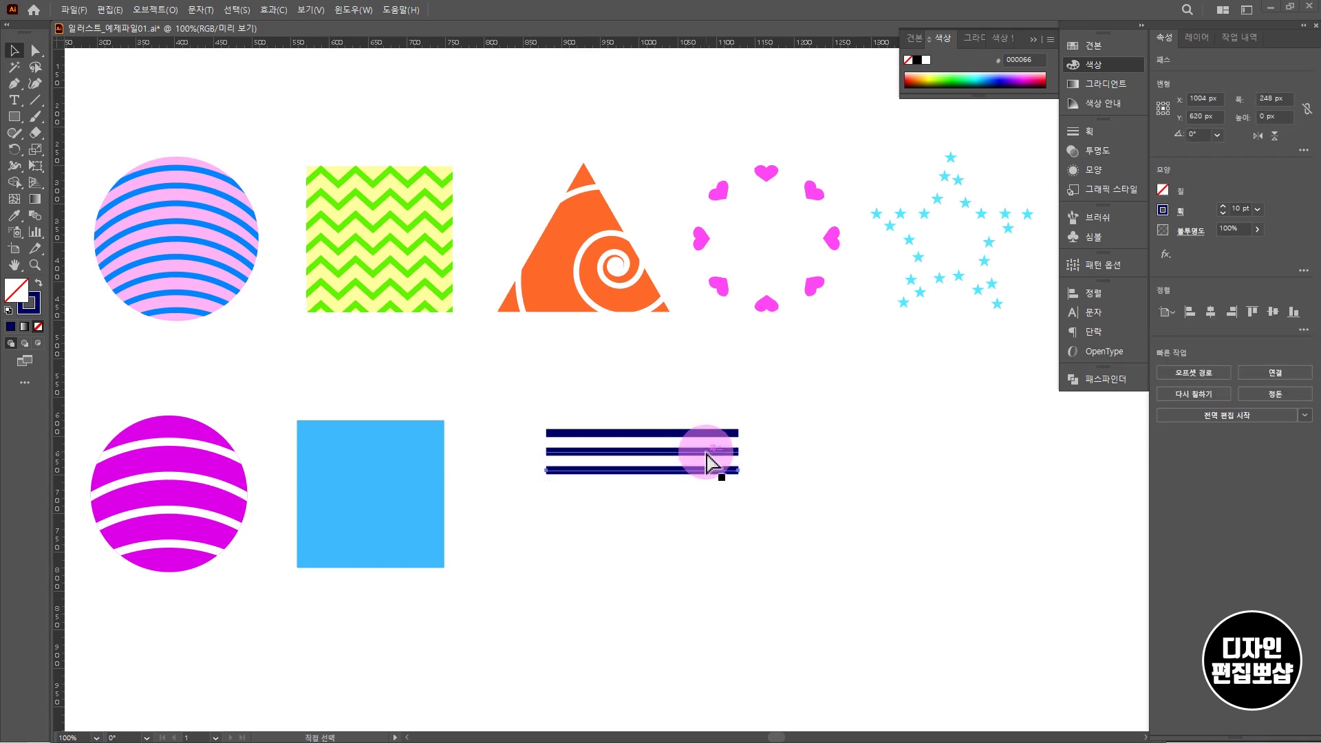
key("ctrl+d")
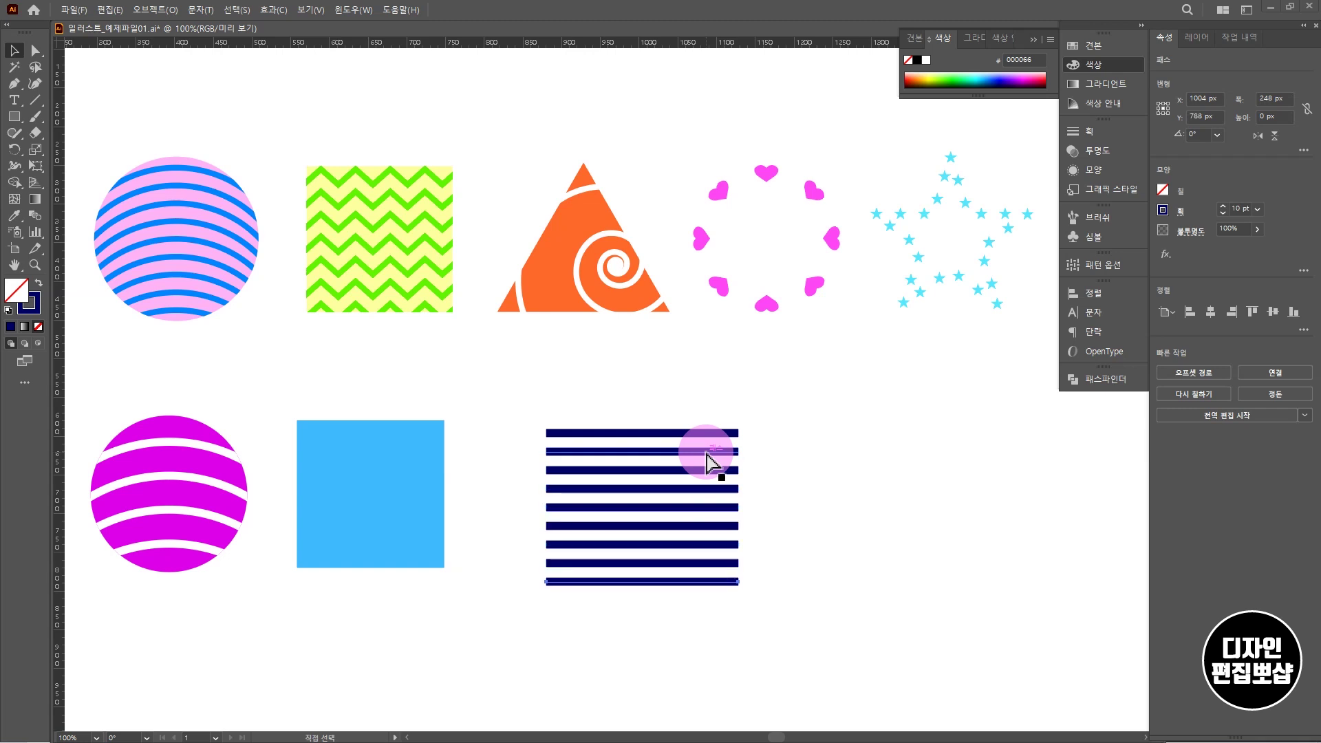
Step: Group the nine navy lines and place the group centred over the blue square
left_click_drag(789, 615, 654, 398)
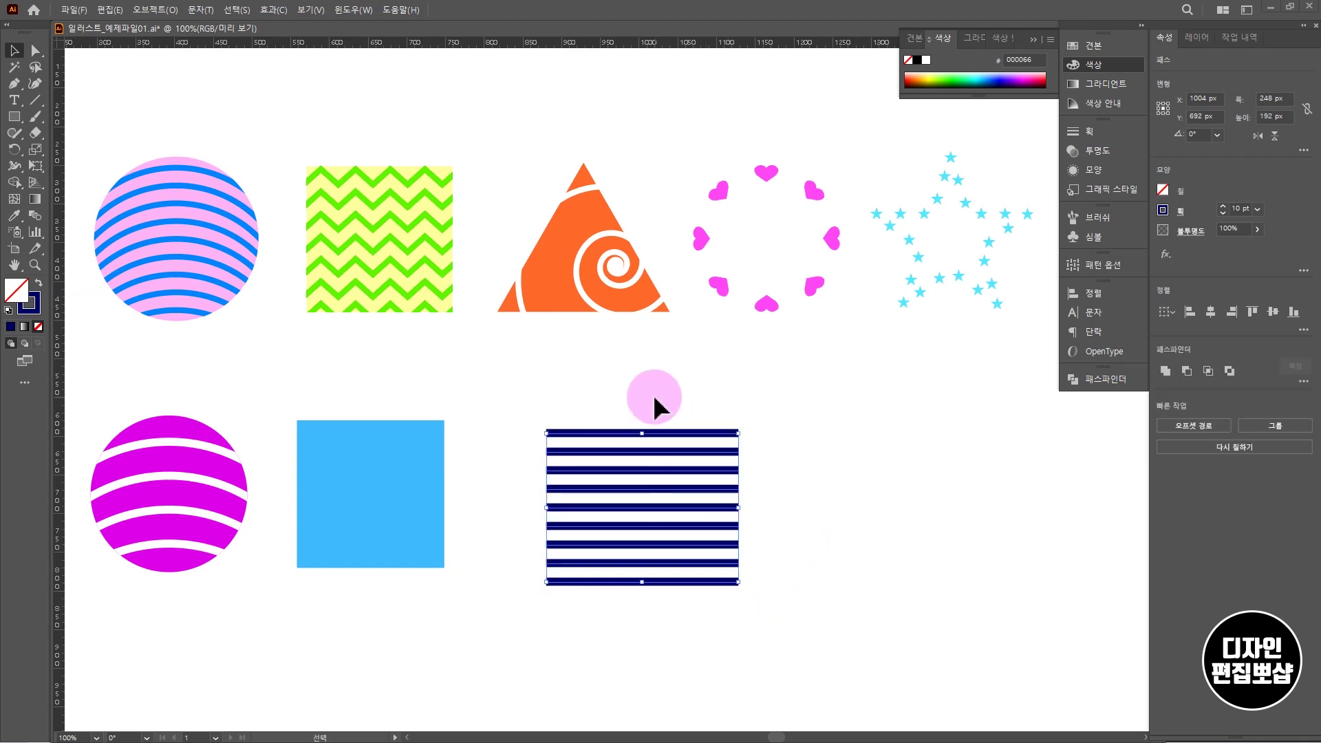
key("ctrl+g")
left_click_drag(663, 447, 425, 448)
left_click_drag(665, 599, 612, 597)
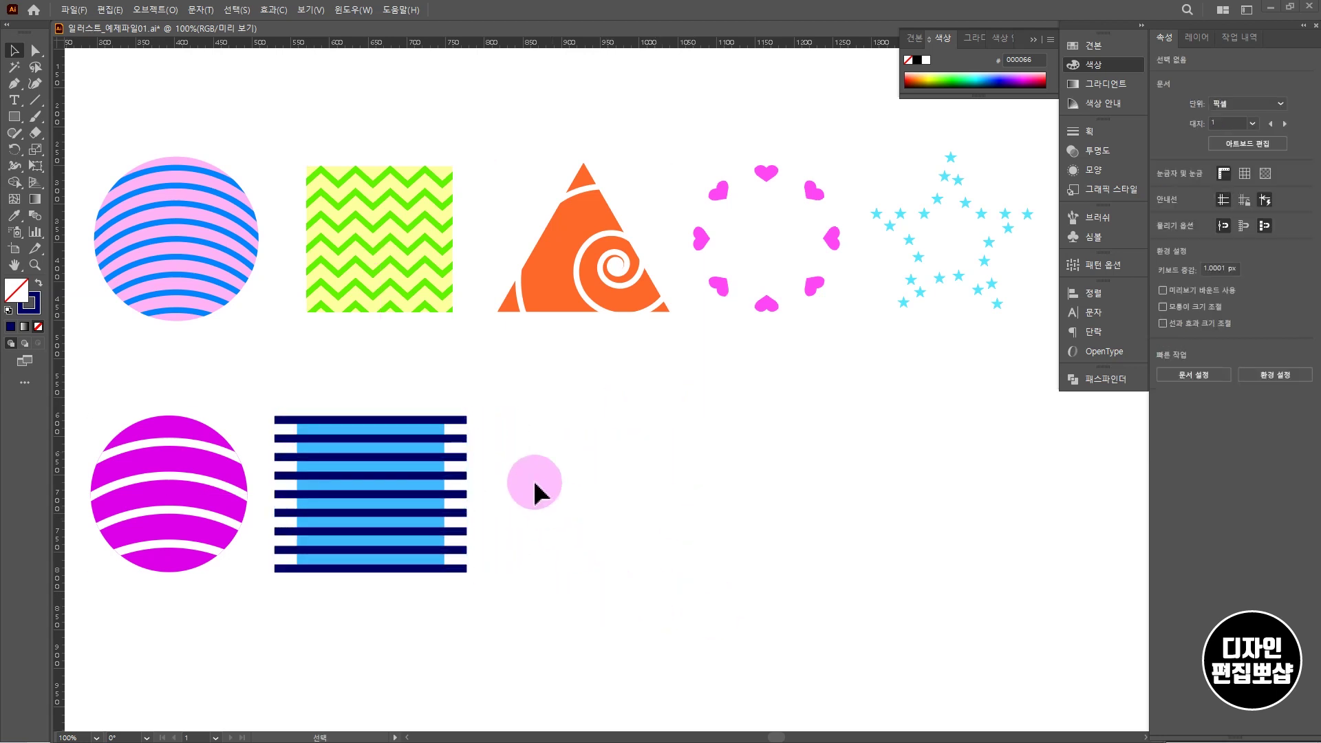
Step: Apply a Zig Zag effect to the line group with 23 px absolute size, five ridges per segment and corner points
left_click(461, 421)
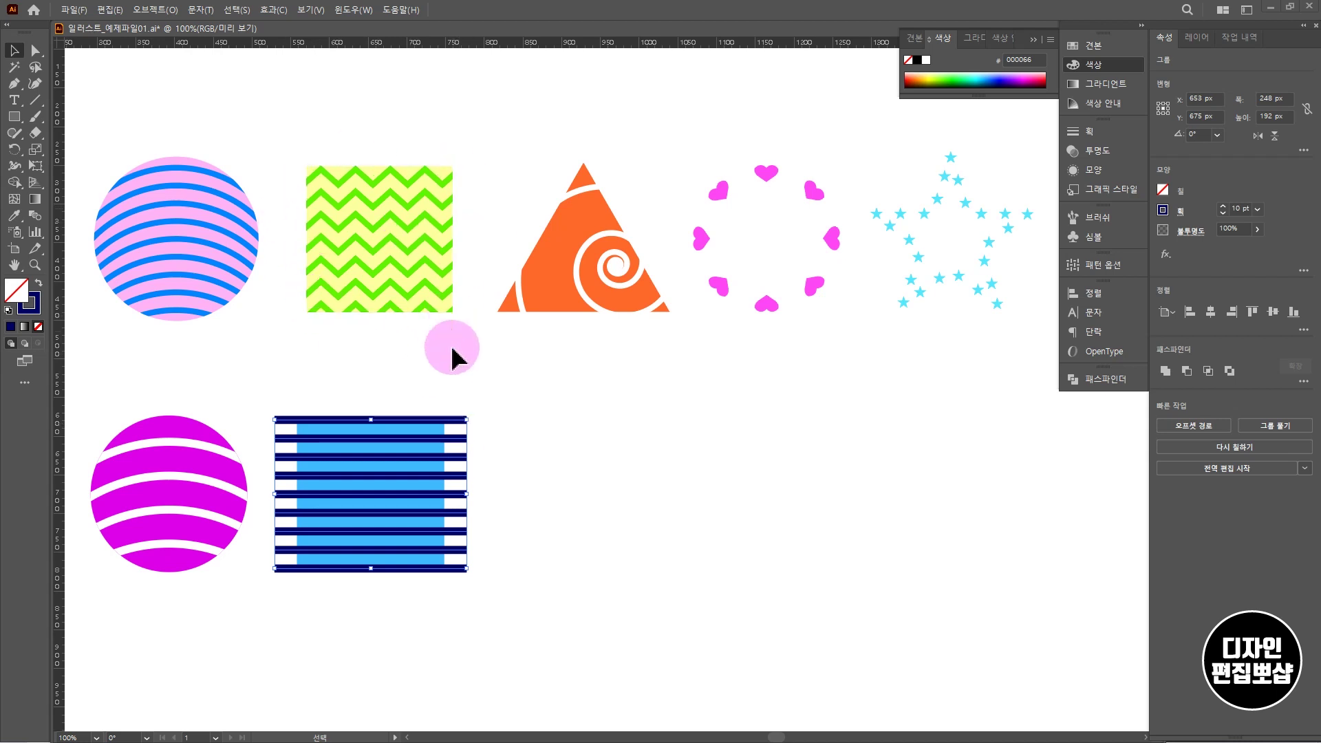
left_click(273, 10)
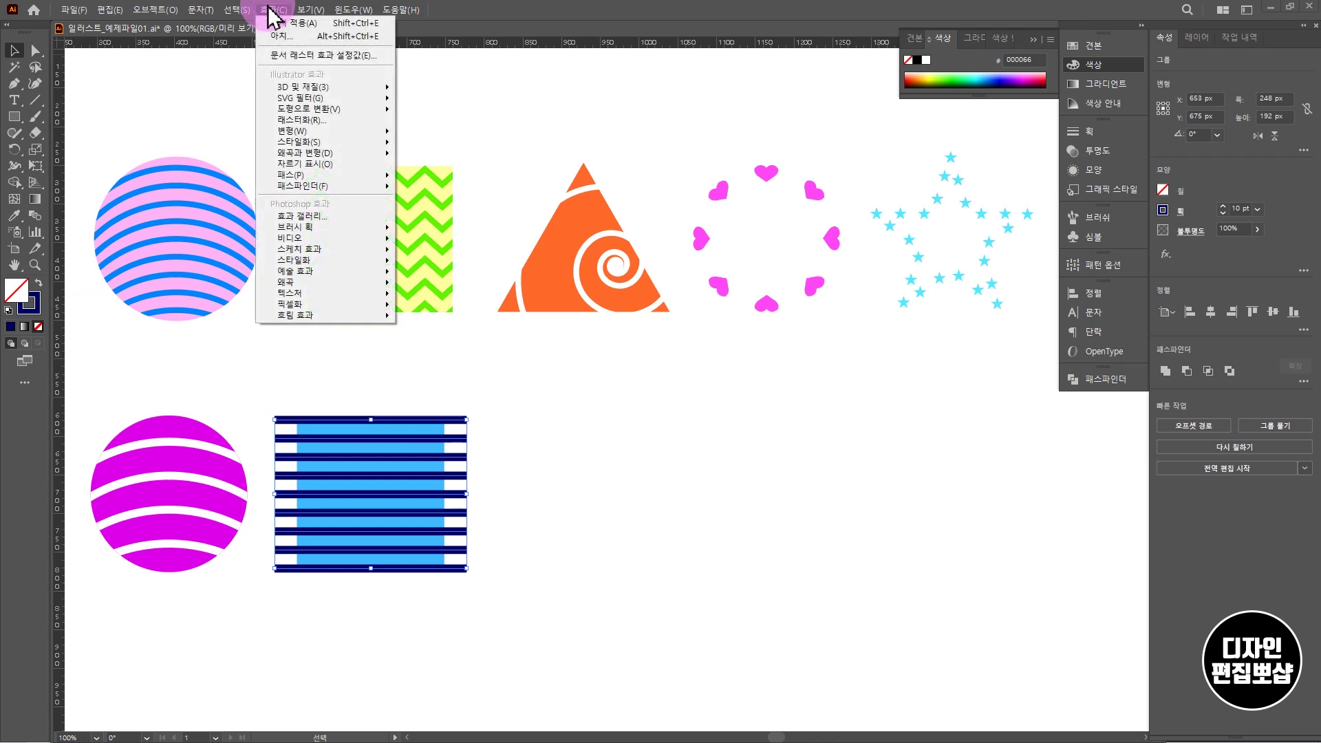
mouse_move(344, 155)
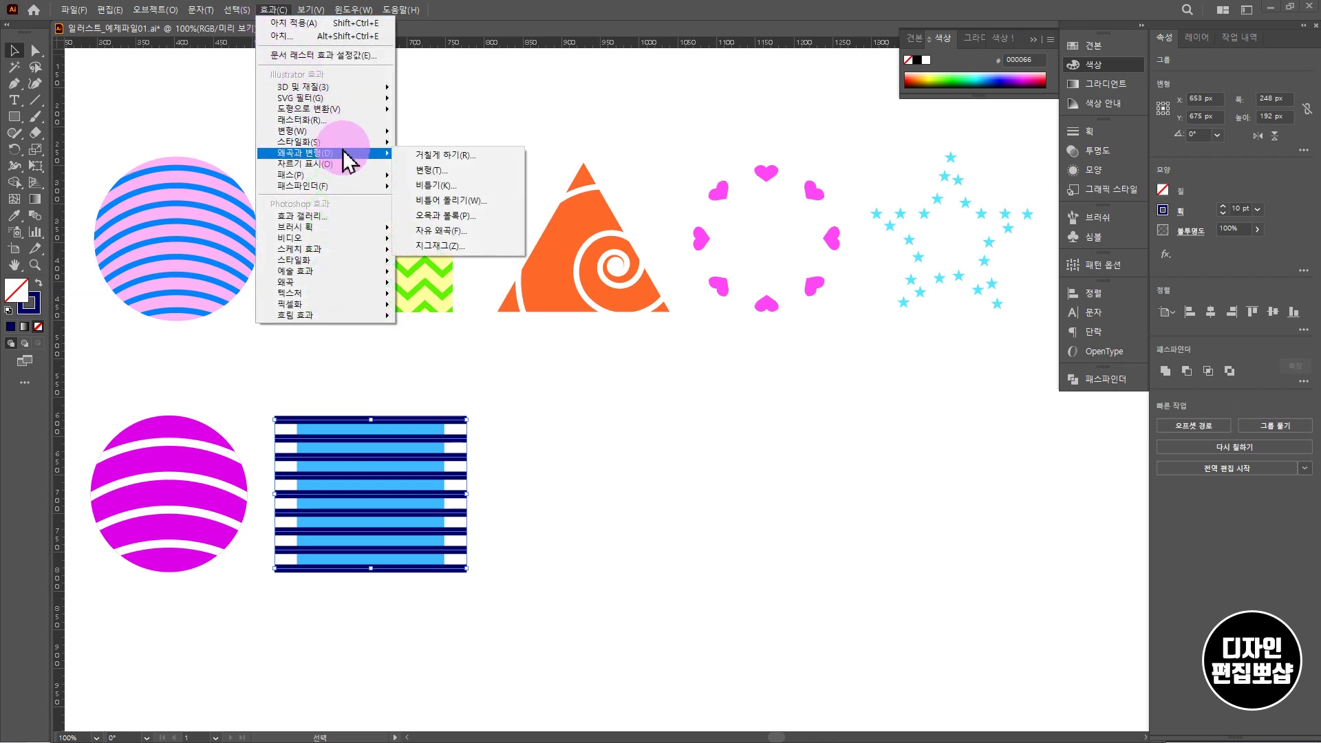
left_click(440, 246)
mouse_move(622, 318)
left_mouse_down()
mouse_move(654, 322)
mouse_move(628, 324)
mouse_move(639, 334)
left_mouse_up()
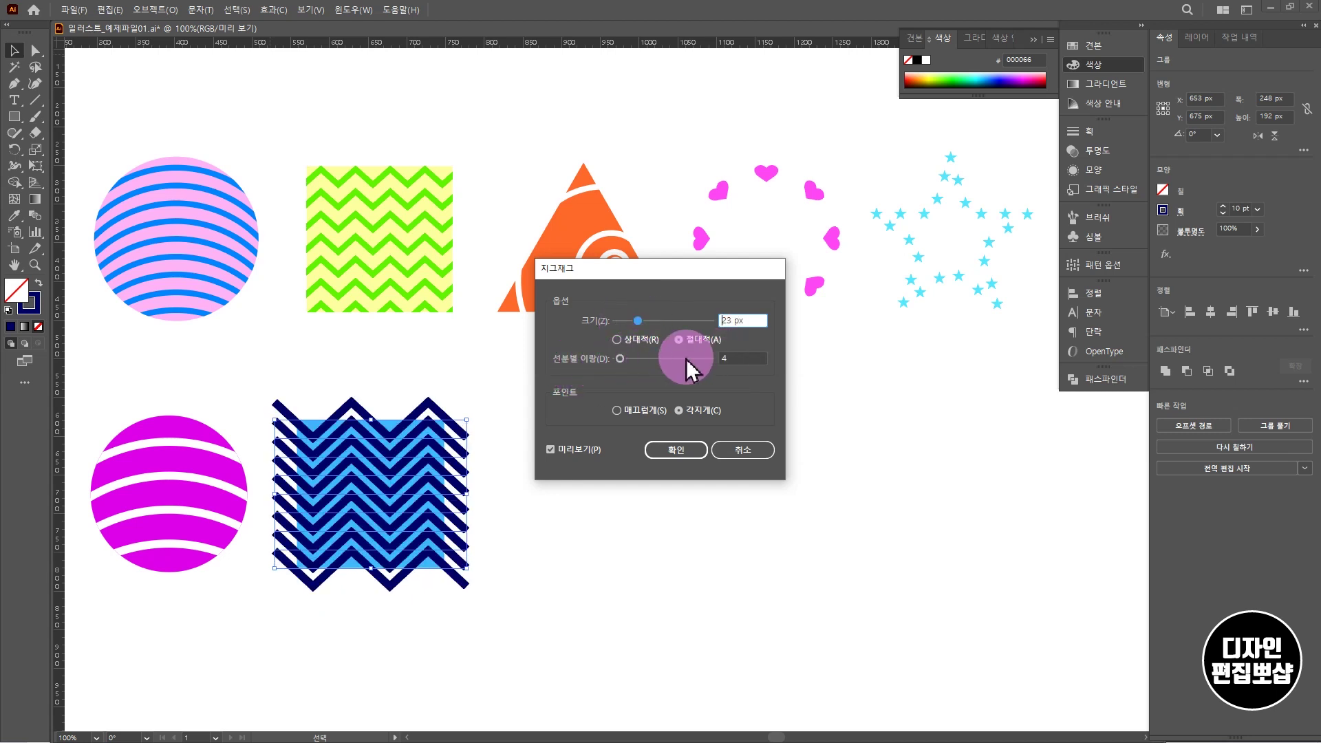
mouse_move(618, 359)
left_mouse_down()
mouse_move(659, 365)
mouse_move(621, 360)
left_mouse_up()
left_click(674, 449)
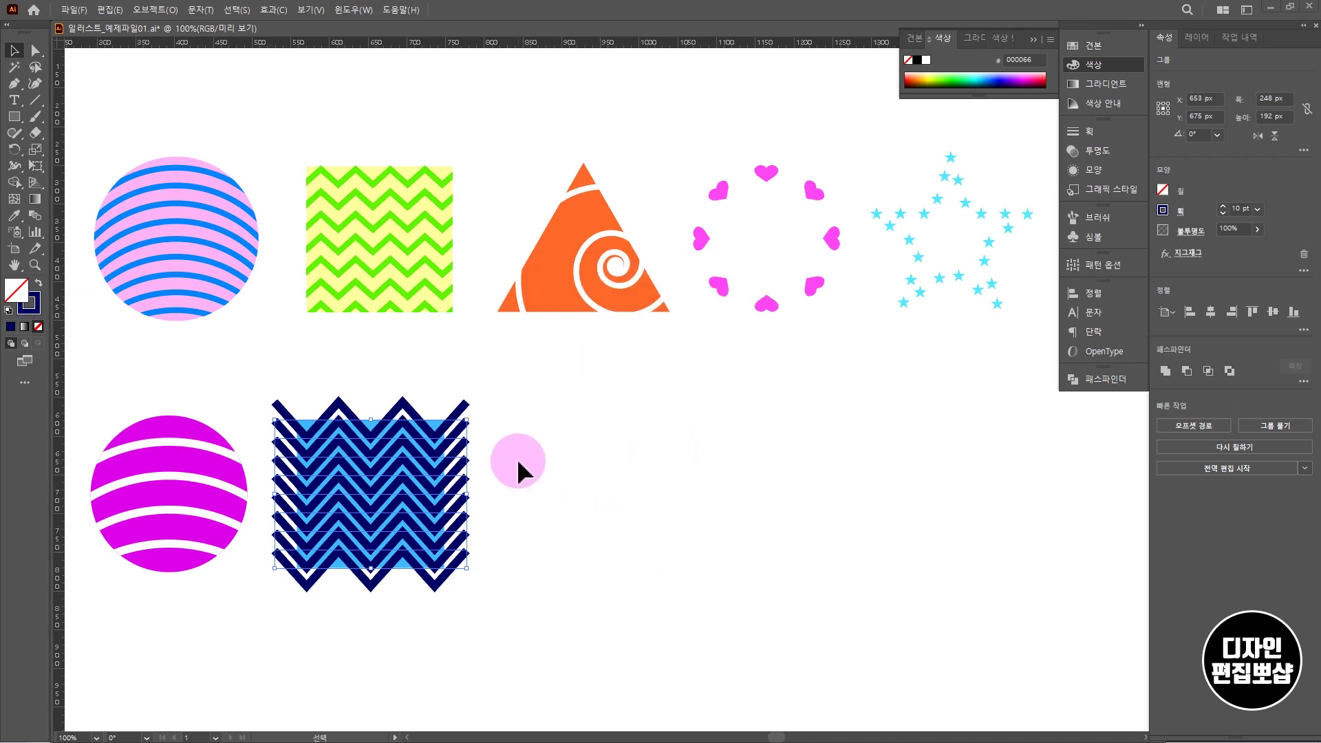
Step: Send the navy zigzag line group behind the blue square and clip it to the square with a clipping mask
right_click(454, 428)
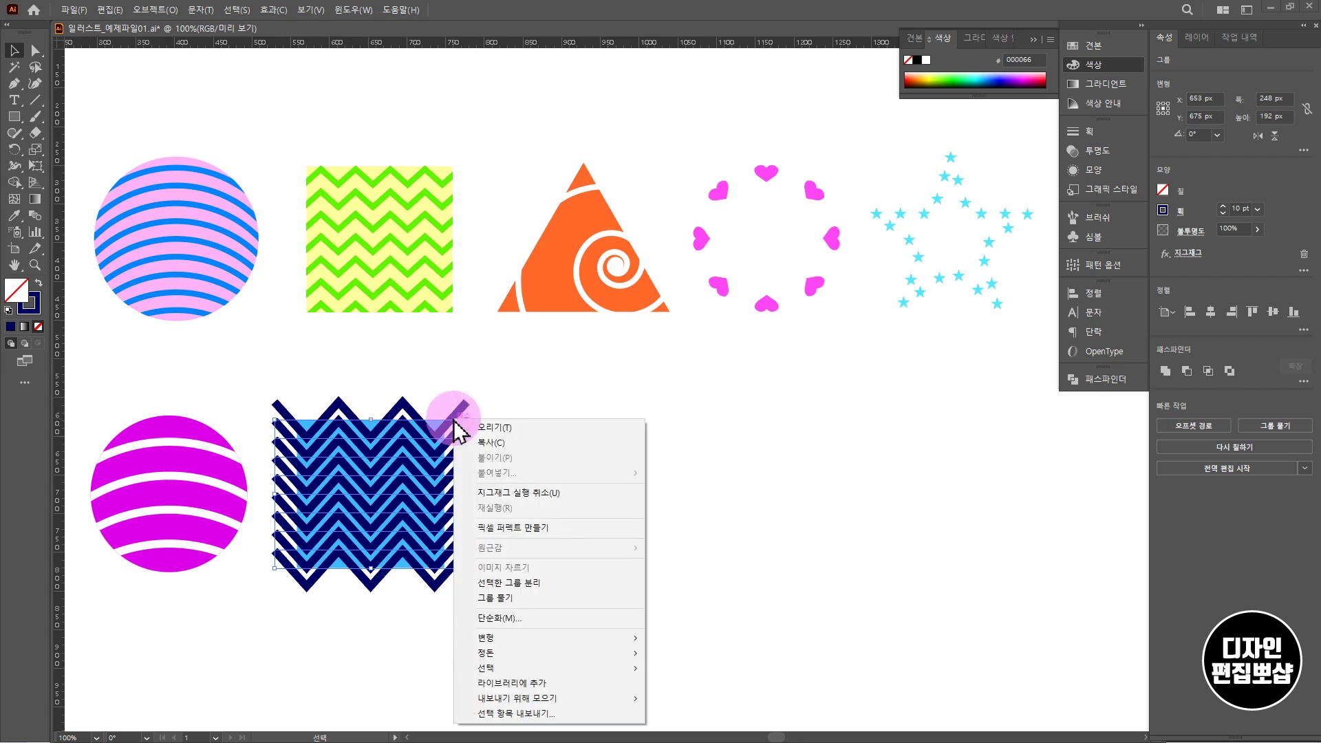
mouse_move(561, 655)
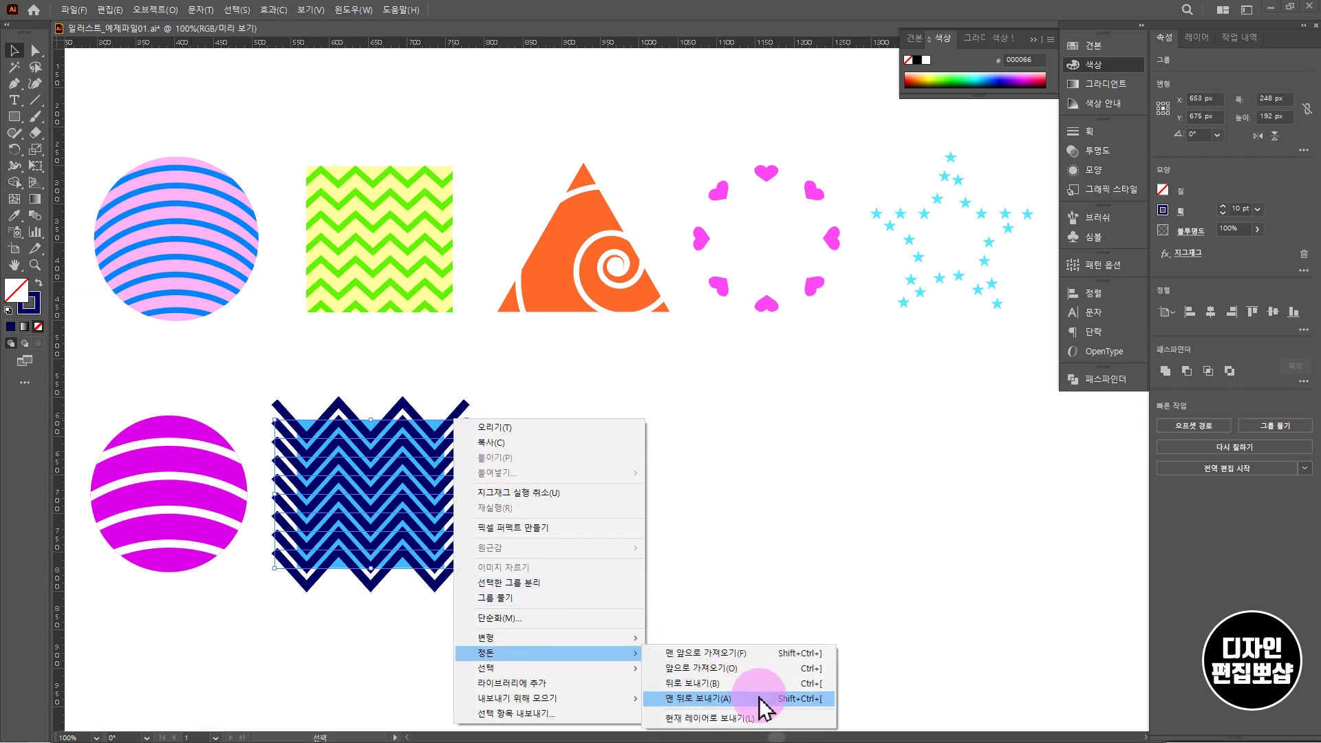
left_click(760, 699)
left_click(617, 600)
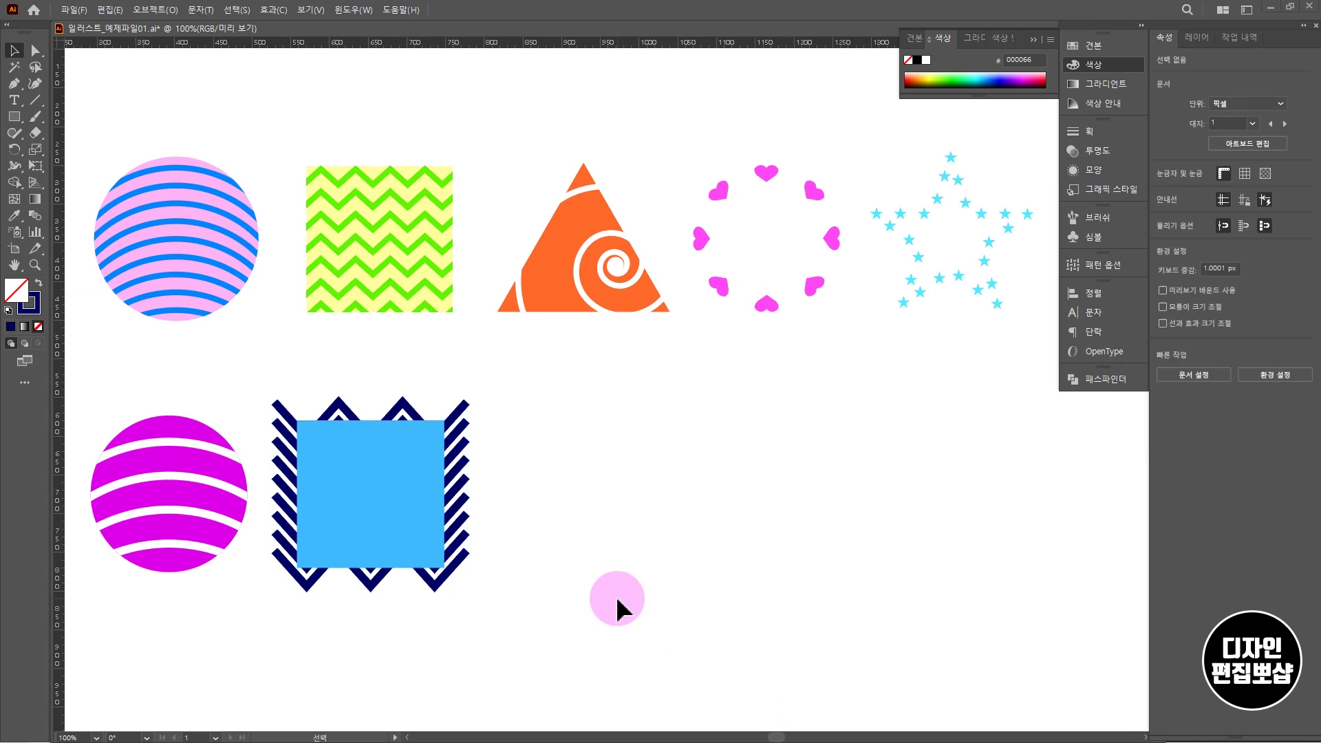
left_click_drag(530, 616, 276, 394)
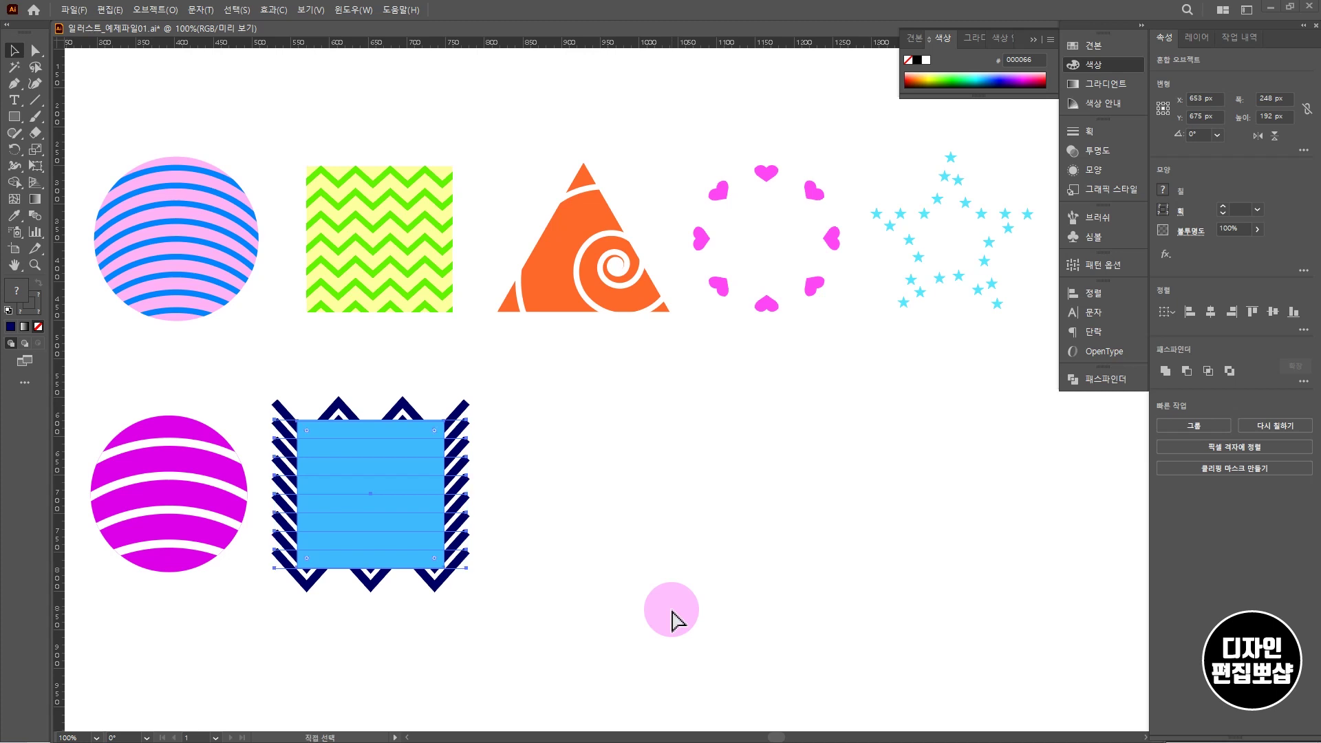
key("ctrl+7")
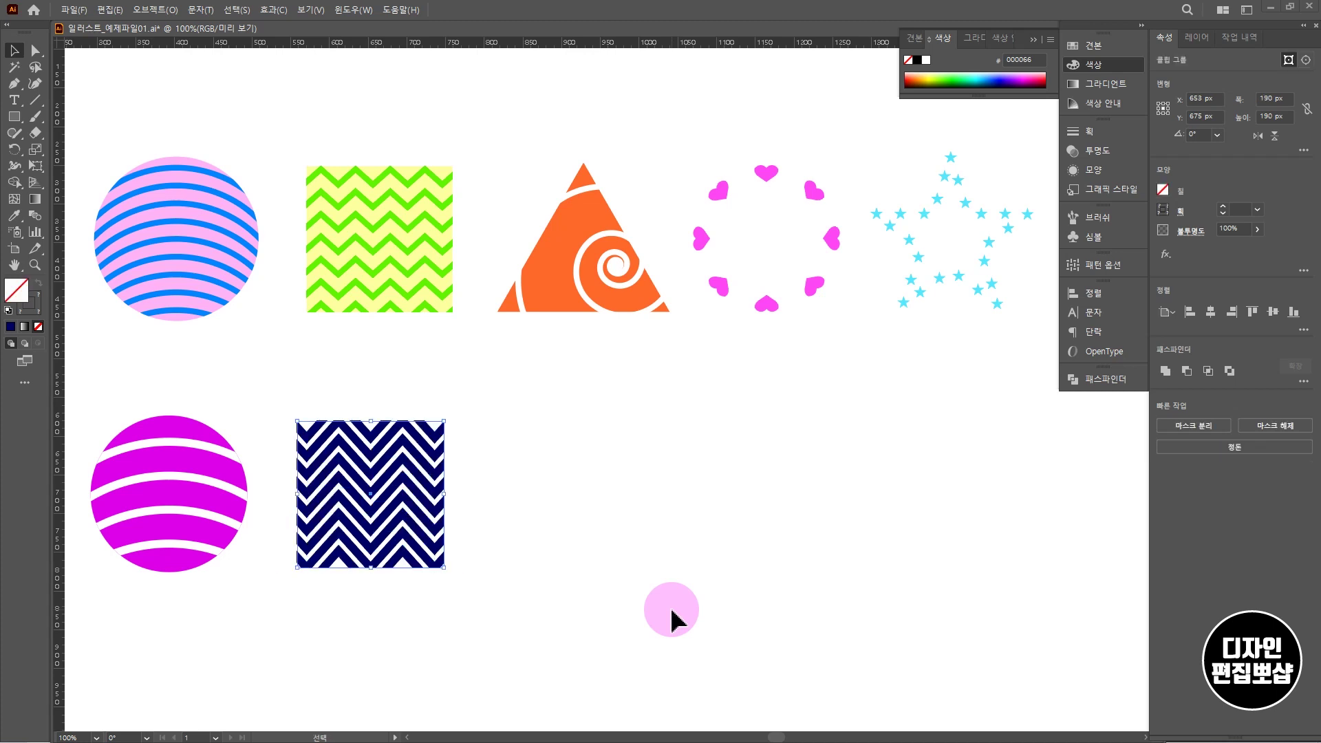
left_click(601, 610)
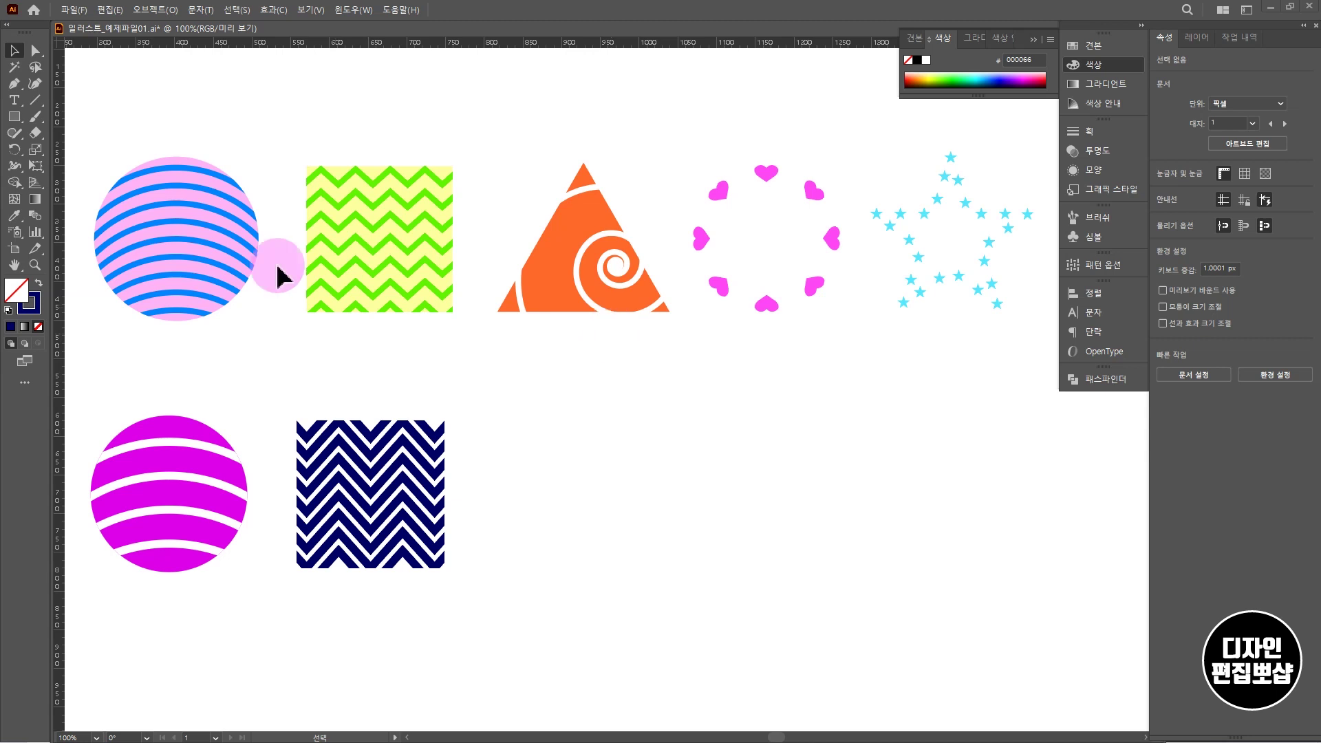
Step: Create a three-sided polygon with a 112.006 px radius beside the navy zigzag square
left_click(17, 117)
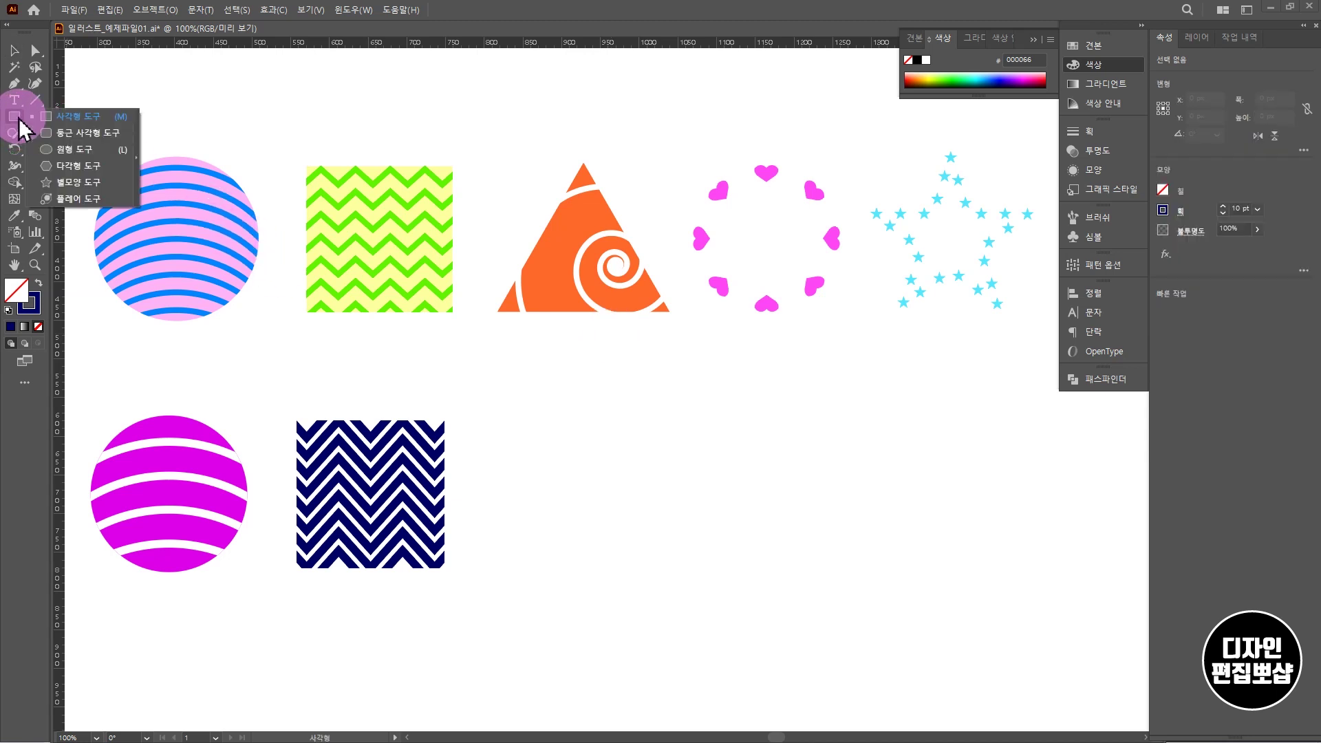
left_click(72, 168)
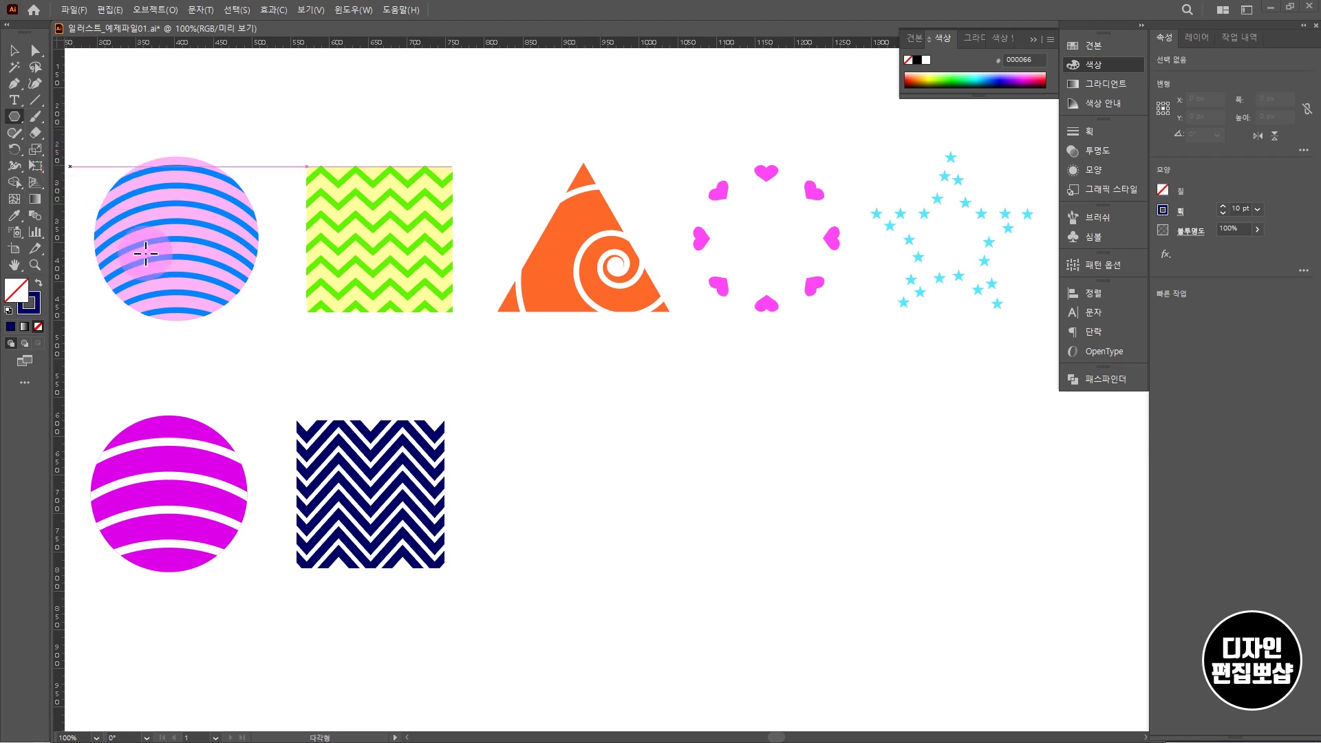
left_click(586, 490)
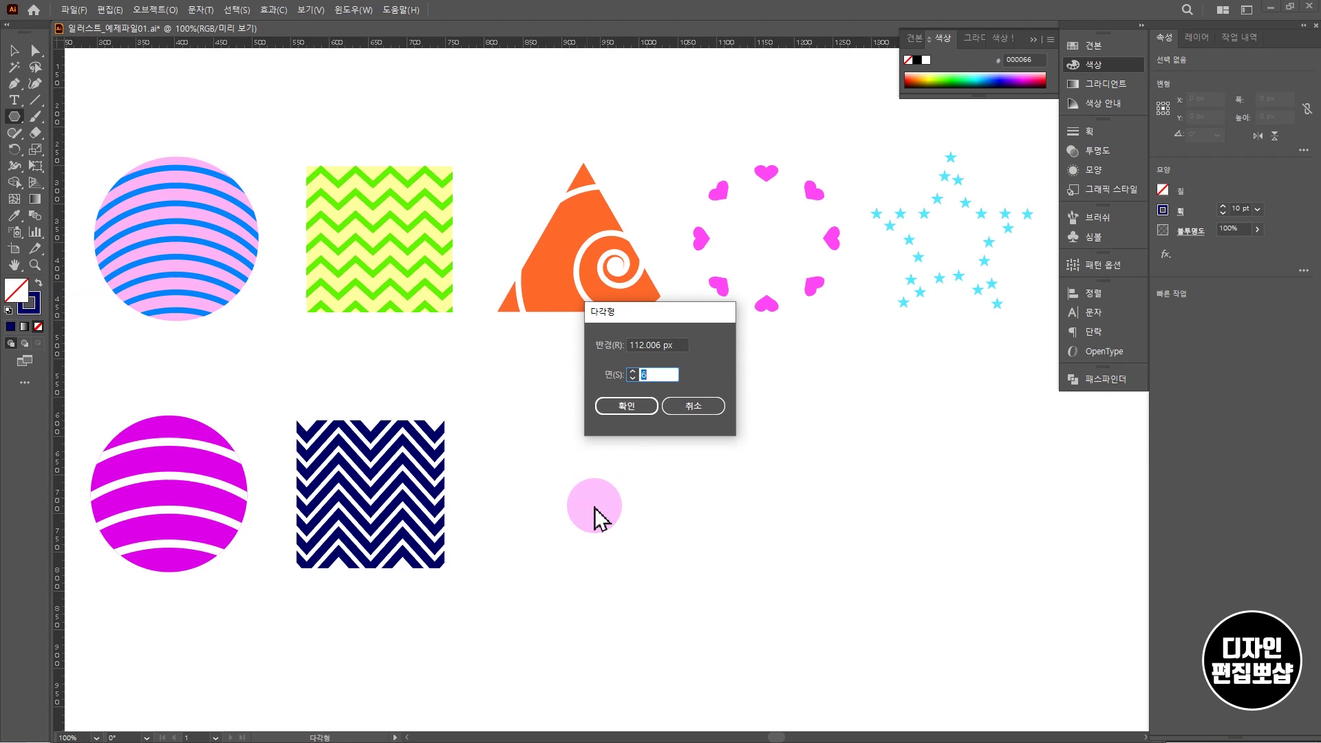
type("3")
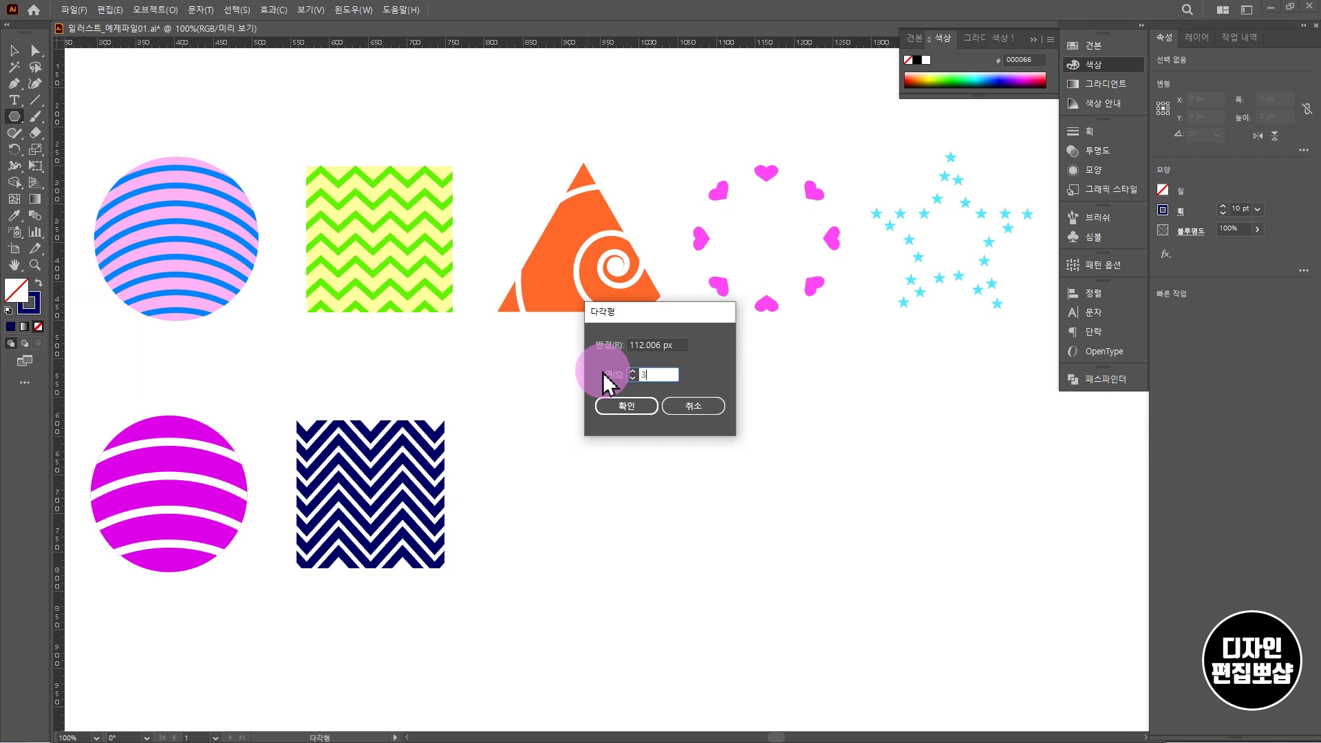
left_click(614, 409)
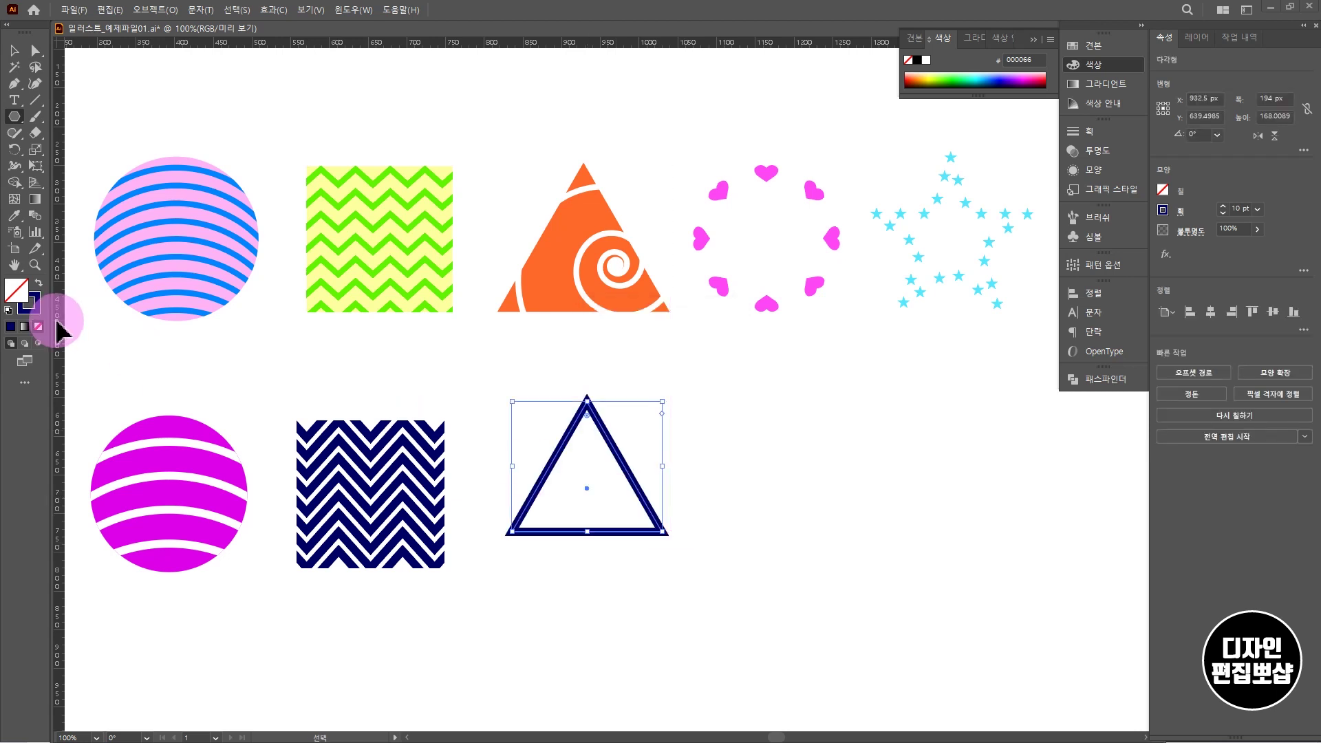
Step: Fill the triangle with light blue 15ACFF and remove its stroke
left_click(1163, 190)
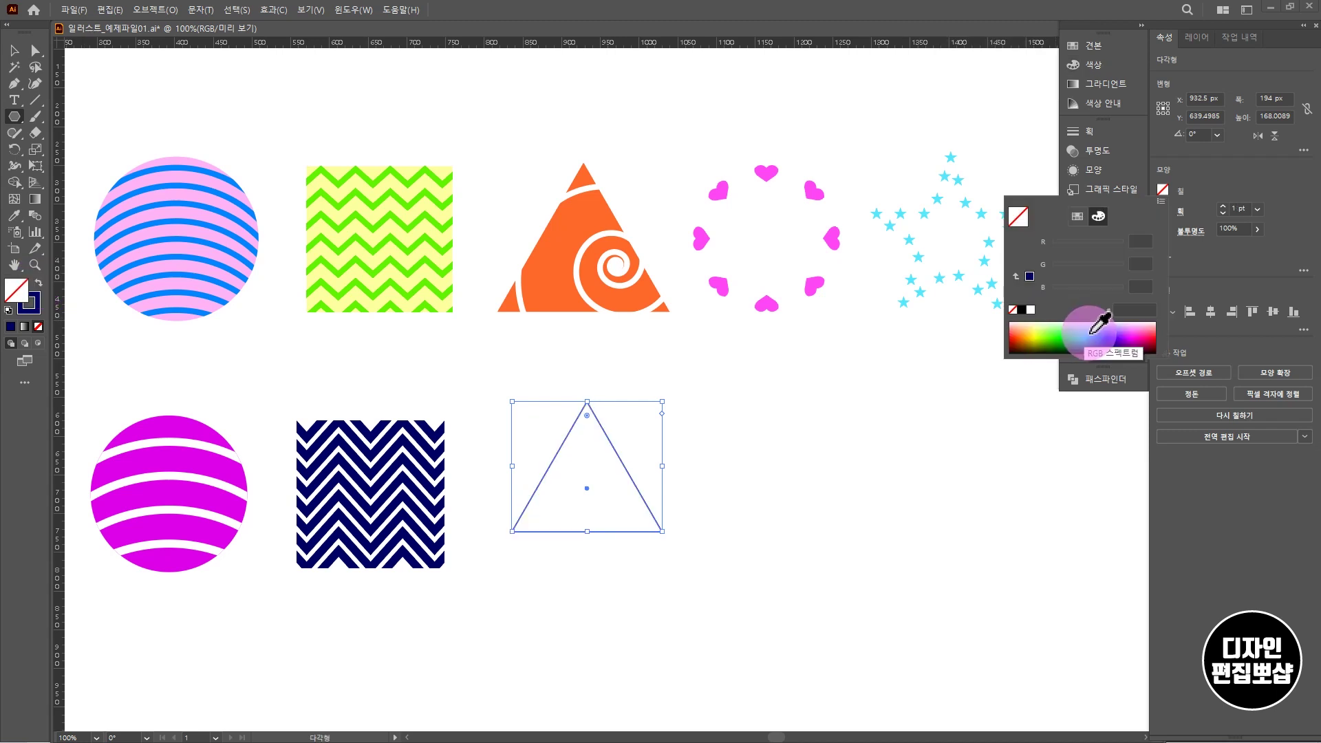
left_click(1092, 336)
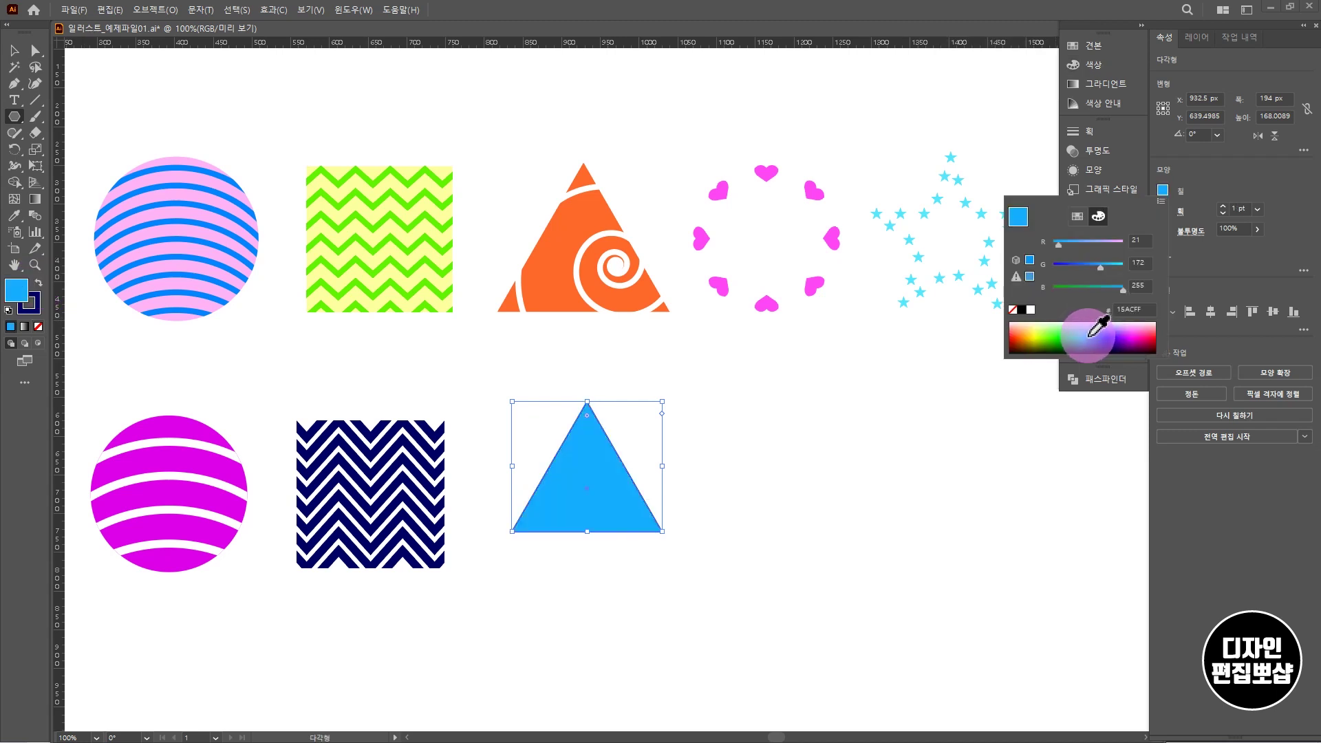
left_click(1216, 196)
left_click(1164, 210)
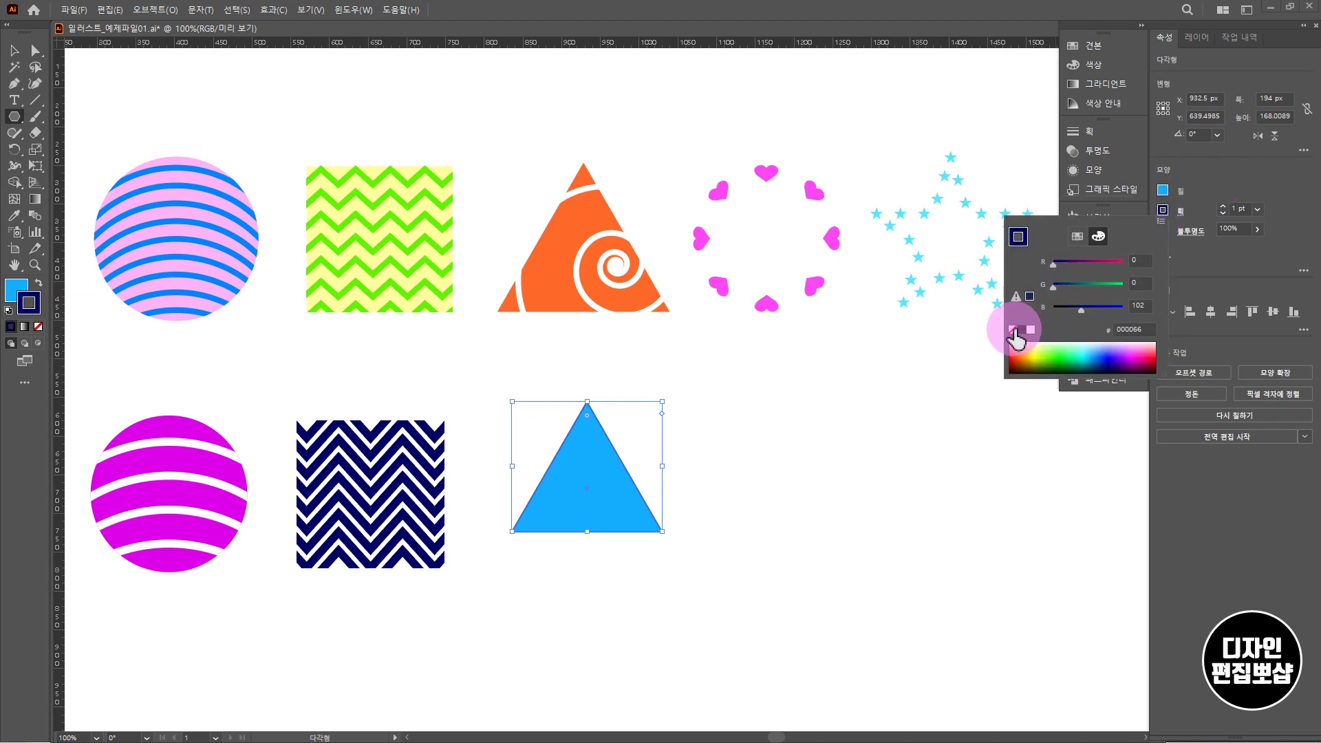
left_click(1012, 329)
left_click(1232, 548)
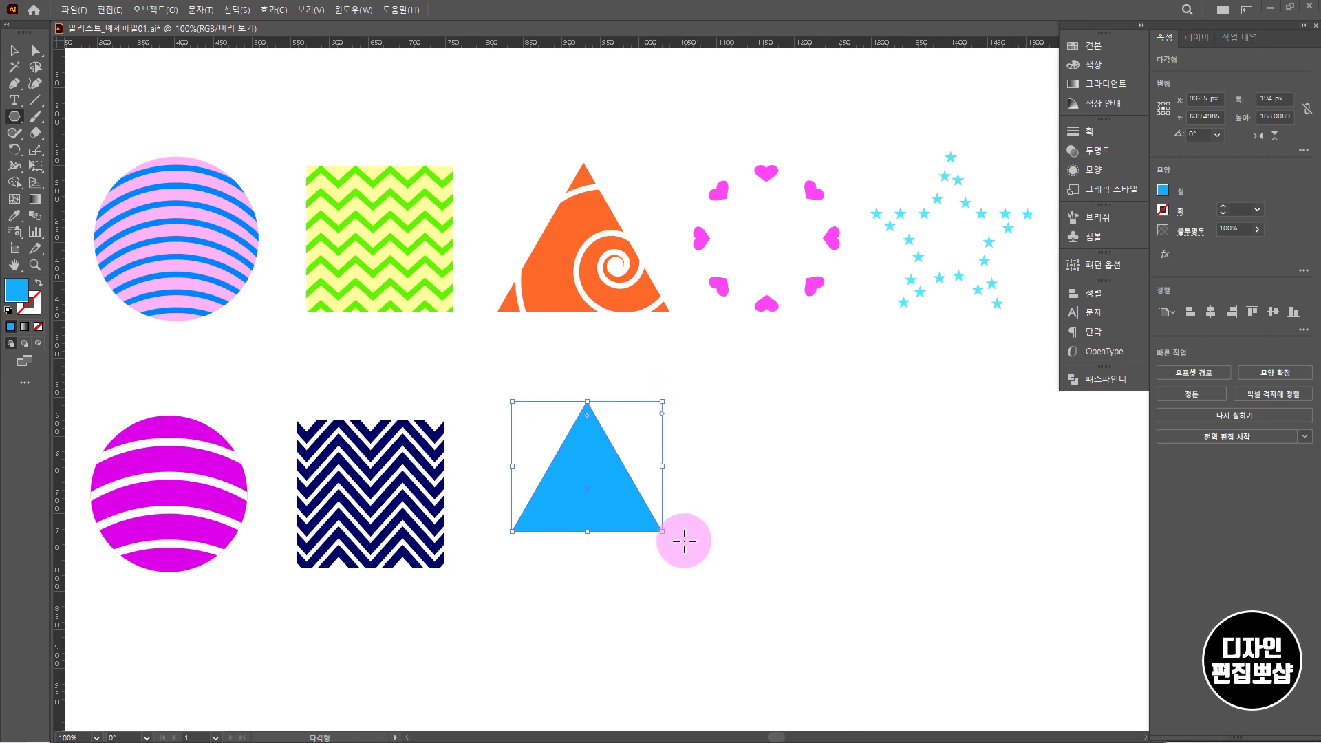
Step: Enlarge the blue triangle proportionally to about 226.5 px wide and 196 px high
key("v")
left_click_drag(663, 532, 681, 604)
left_click(697, 375)
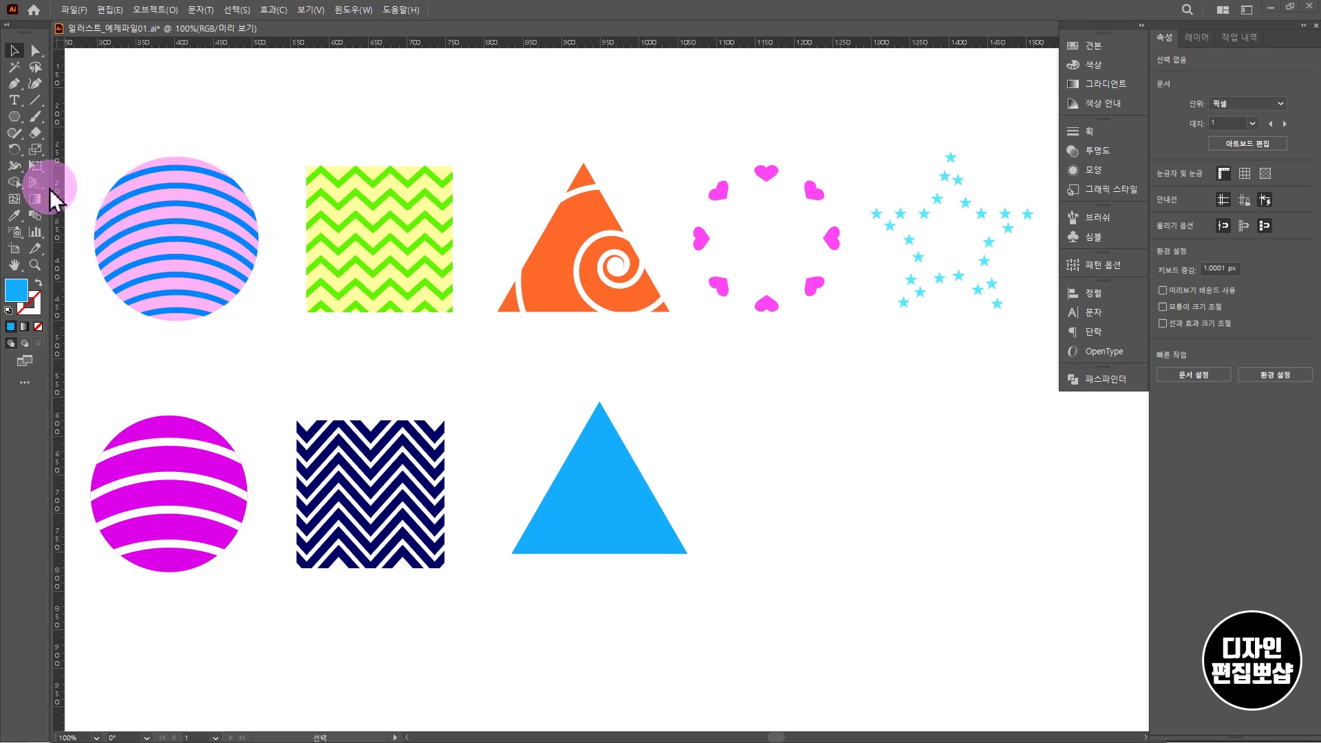
Step: Draw a spiral about 357 px wide centred near the triangle's lower-right corner, with no fill and a magenta FF15D4 stroke
left_click(42, 100)
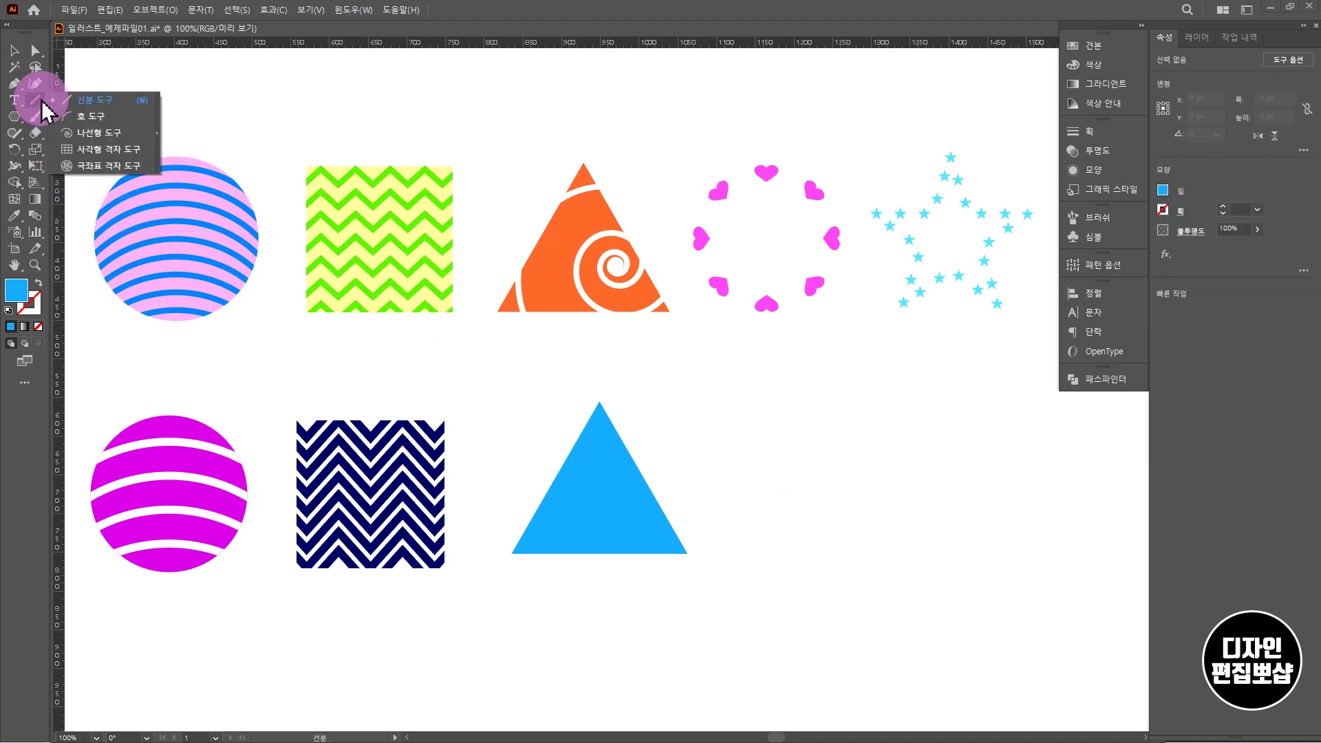
left_click(103, 134)
left_click_drag(674, 534, 506, 456)
left_click(37, 308)
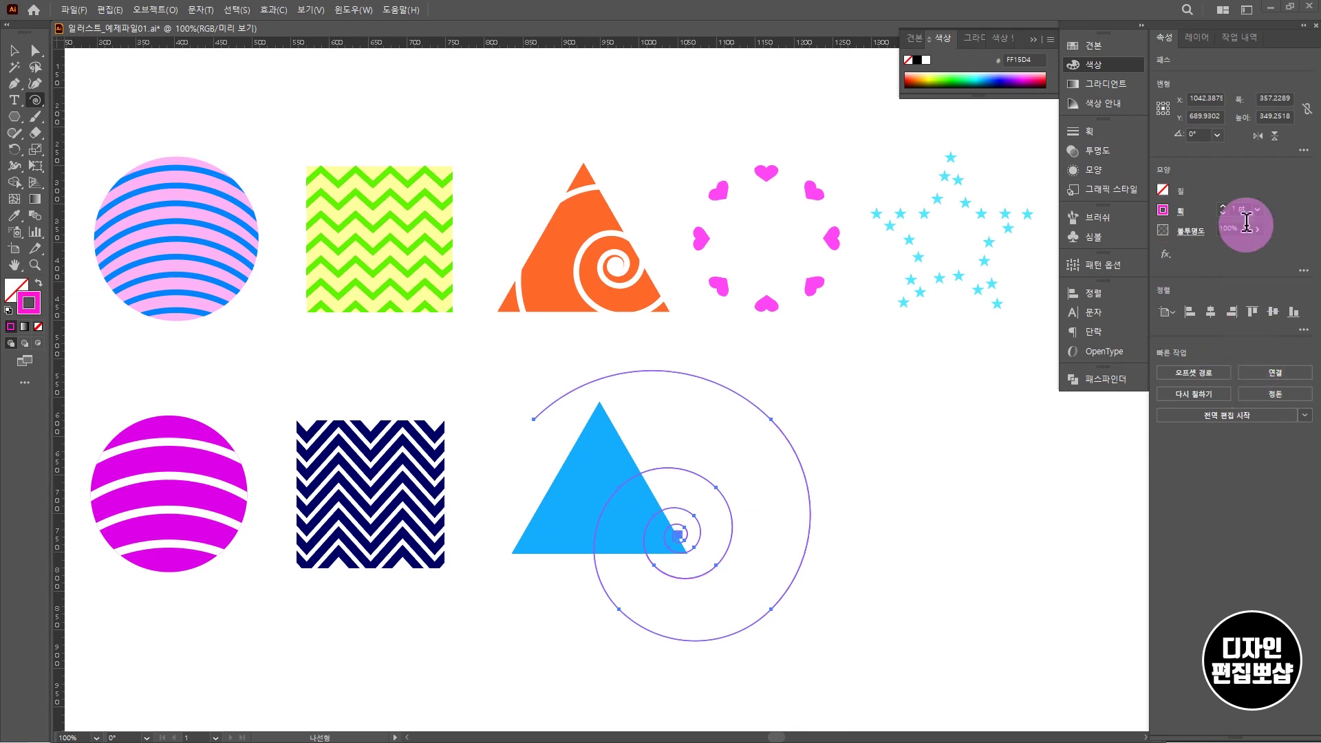
Step: Set the spiral's stroke to 10 pt and move the spiral so its centre lies over the triangle's left side
type("10")
key("Return")
key("v")
left_click_drag(769, 611, 638, 598)
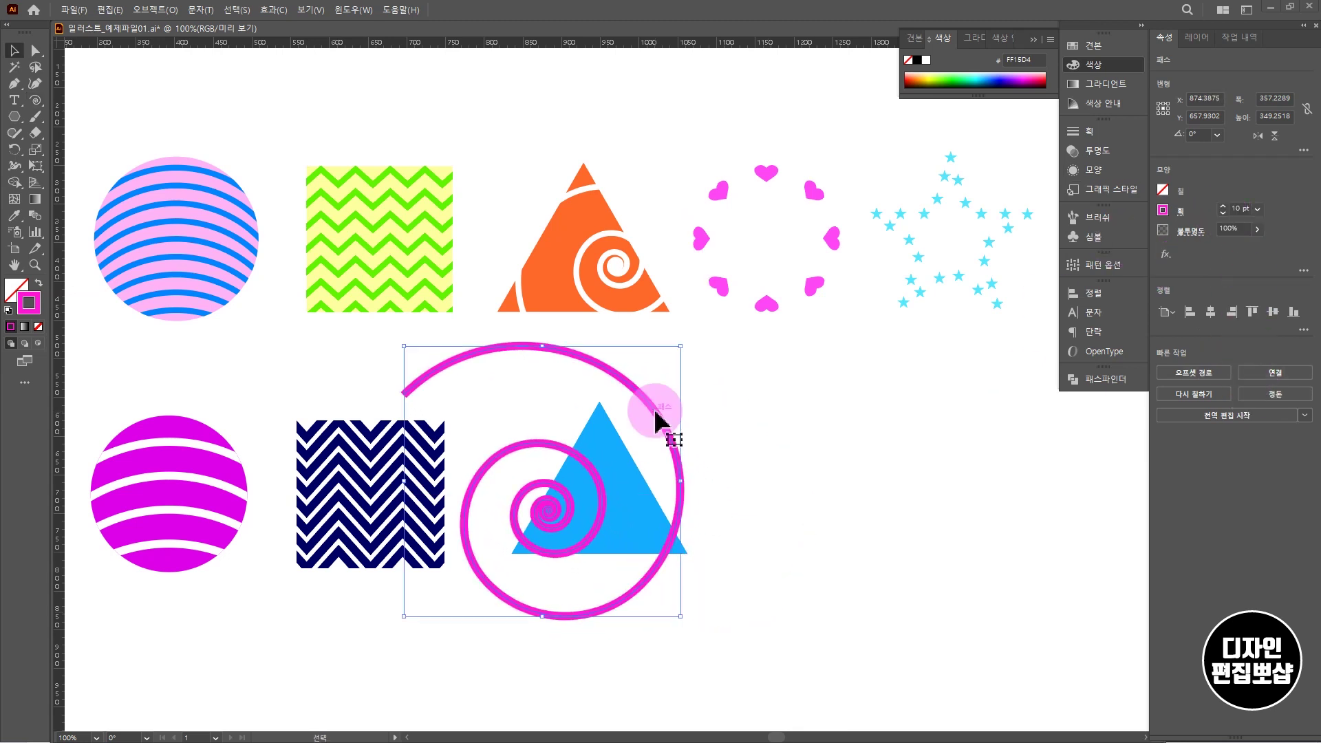
Step: Send the magenta spiral to the back and clip it to the blue triangle with a clipping mask
right_click(655, 412)
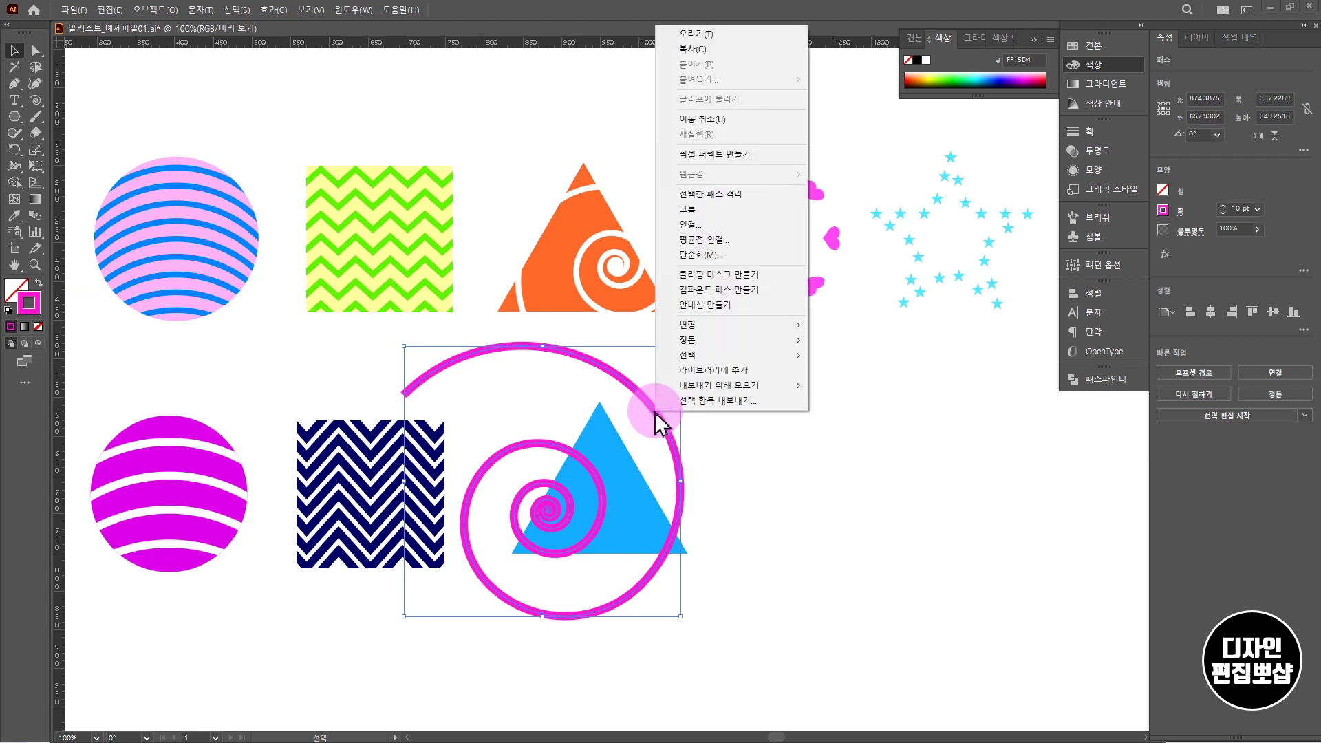
mouse_move(758, 341)
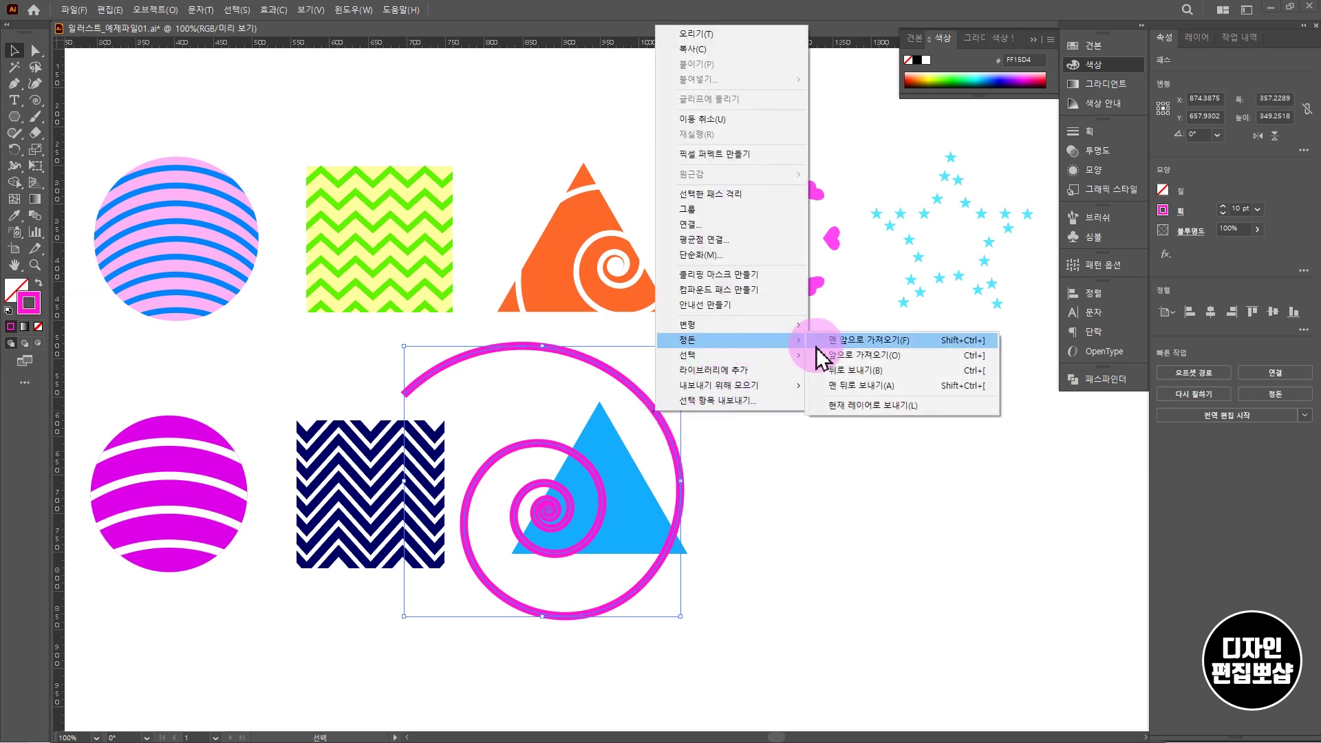
left_click(855, 389)
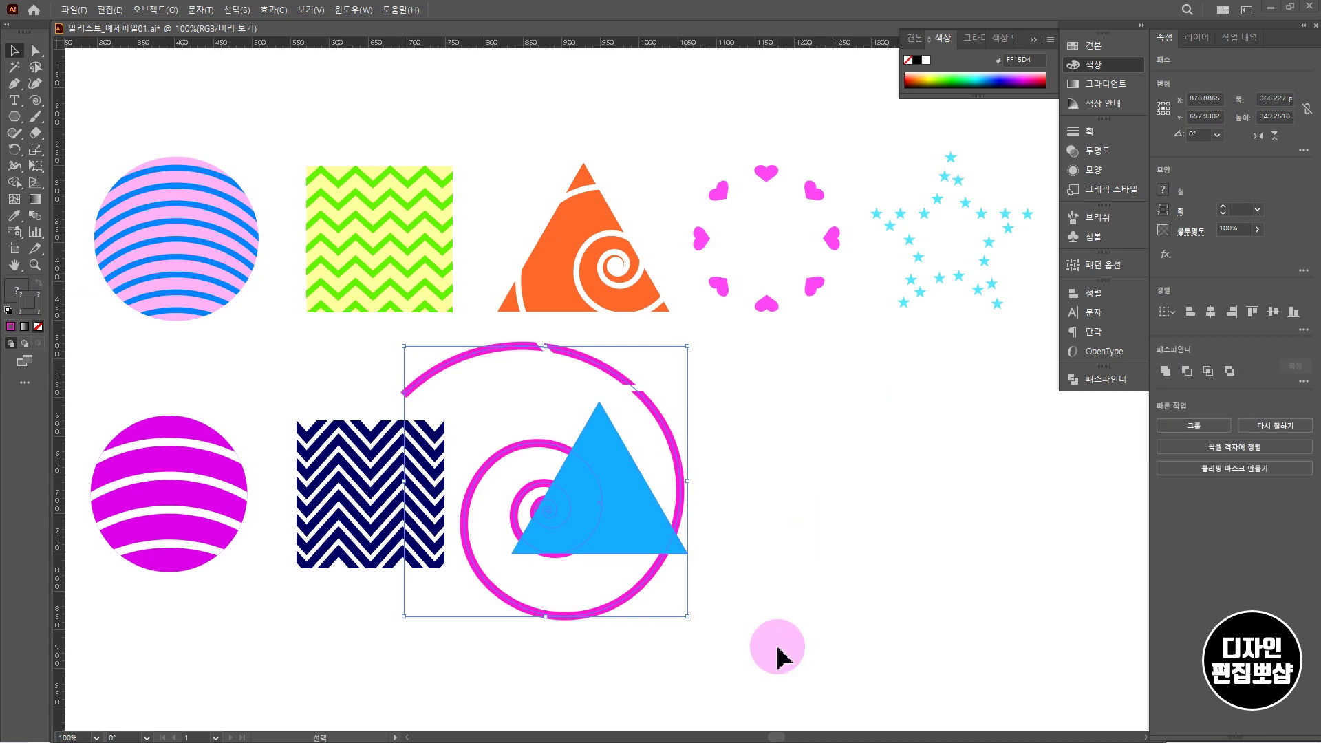
key("a")
key("ctrl+7")
key("v")
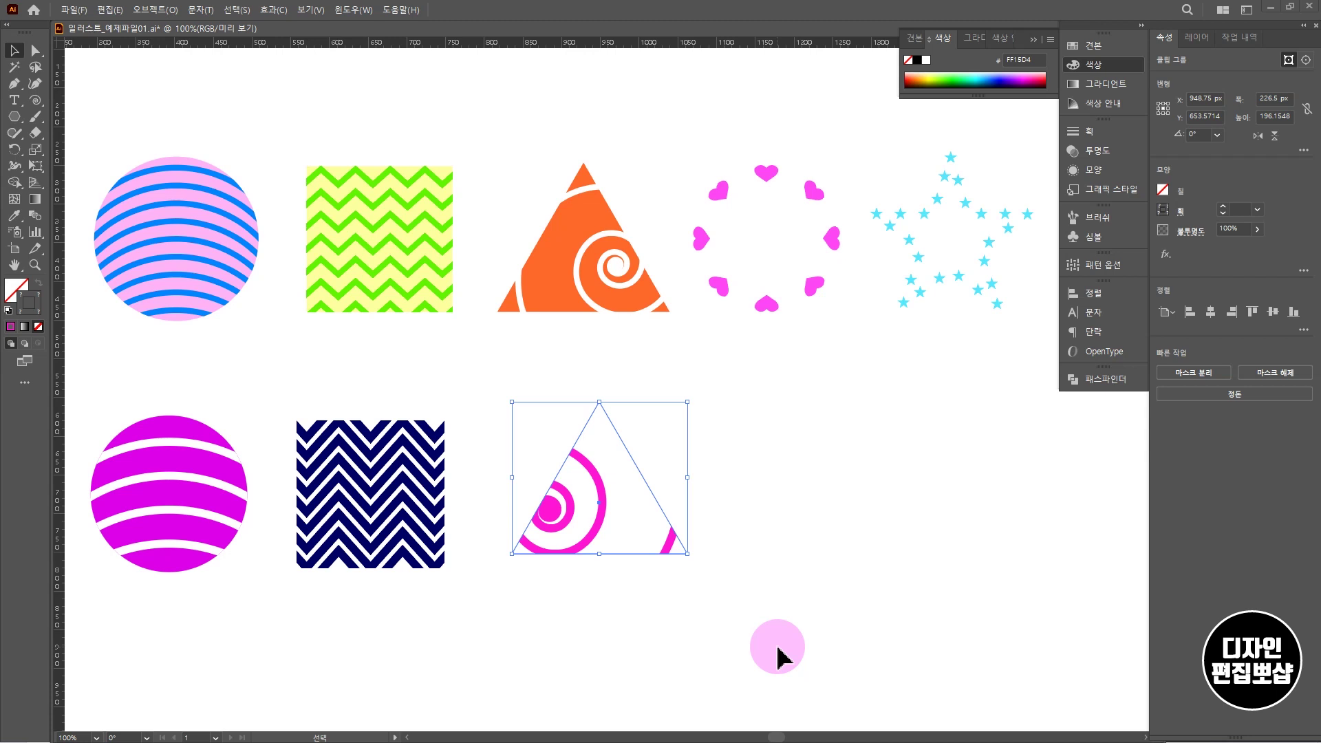
left_click(789, 613)
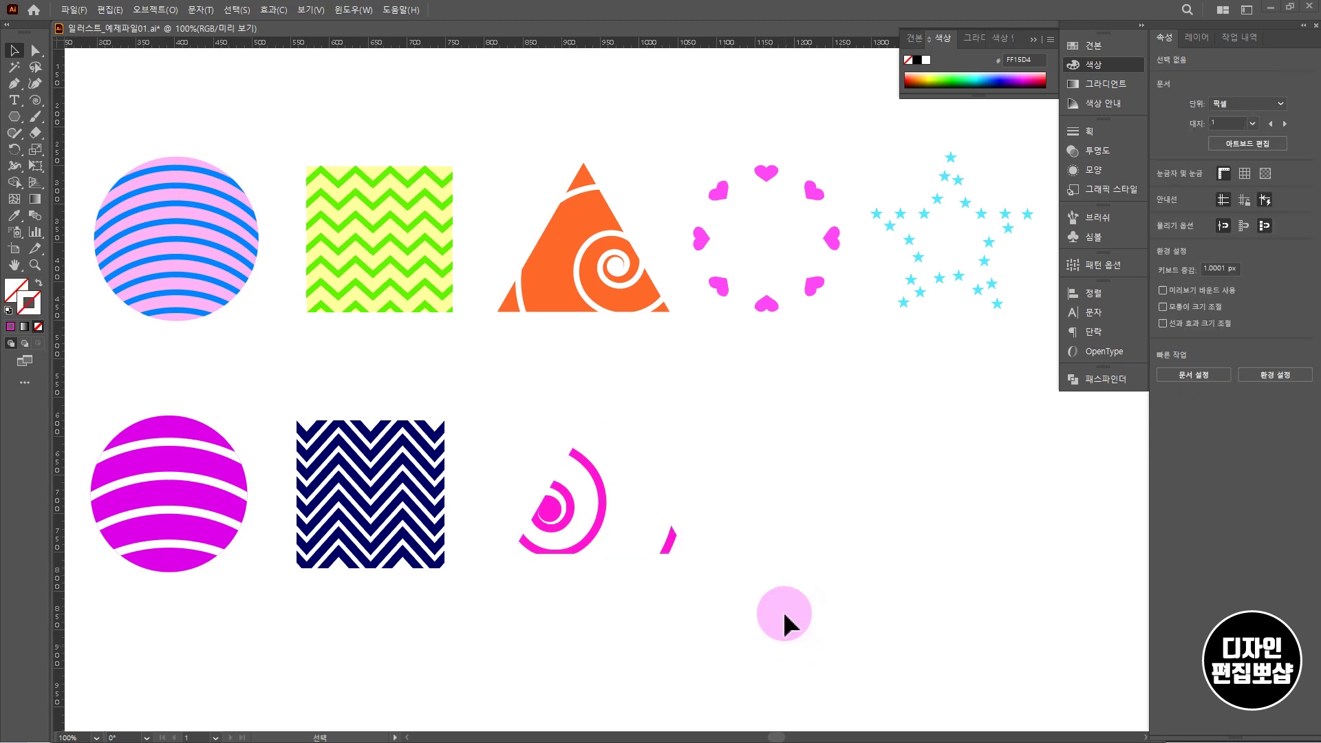
Step: Inside the spiral's clip group, fill the triangular mask path with blue 1587FF
double_click(603, 506)
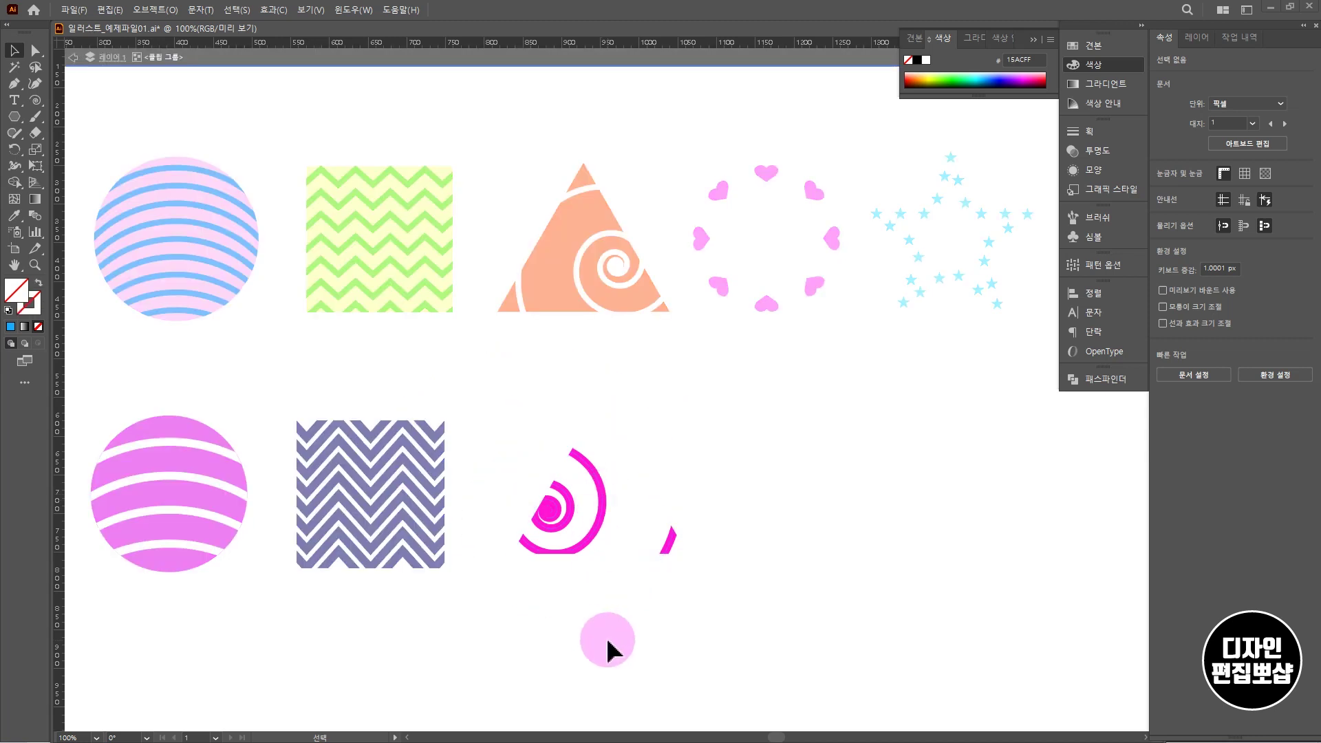
left_click(578, 446)
left_click(1001, 77)
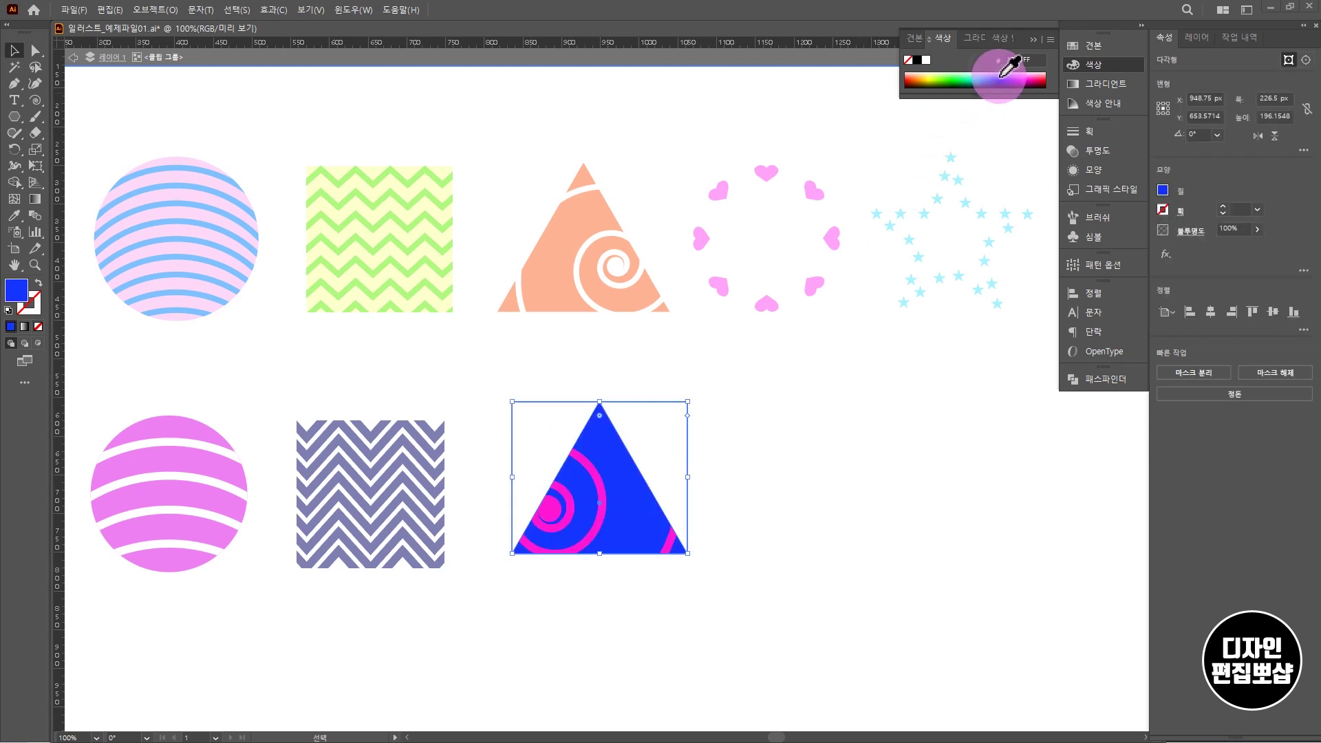
left_click(1001, 76)
left_click(858, 583)
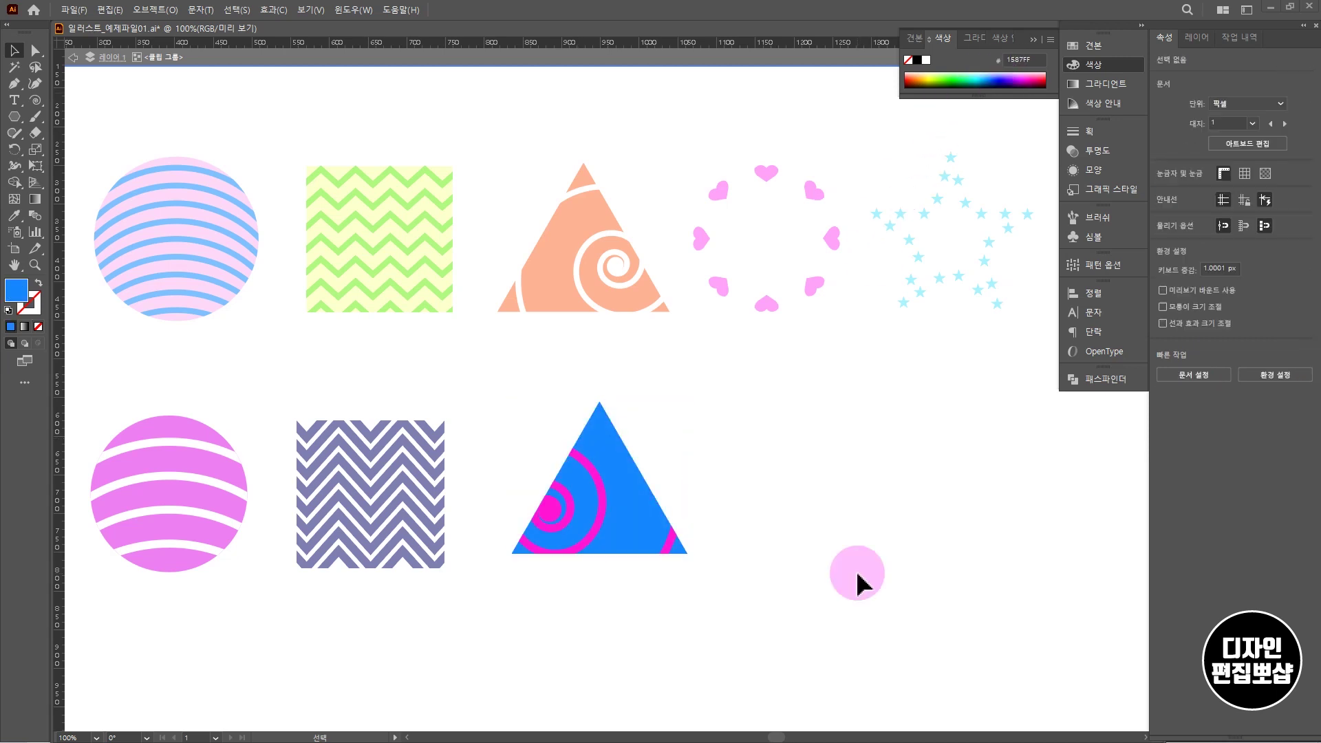
left_click(858, 584)
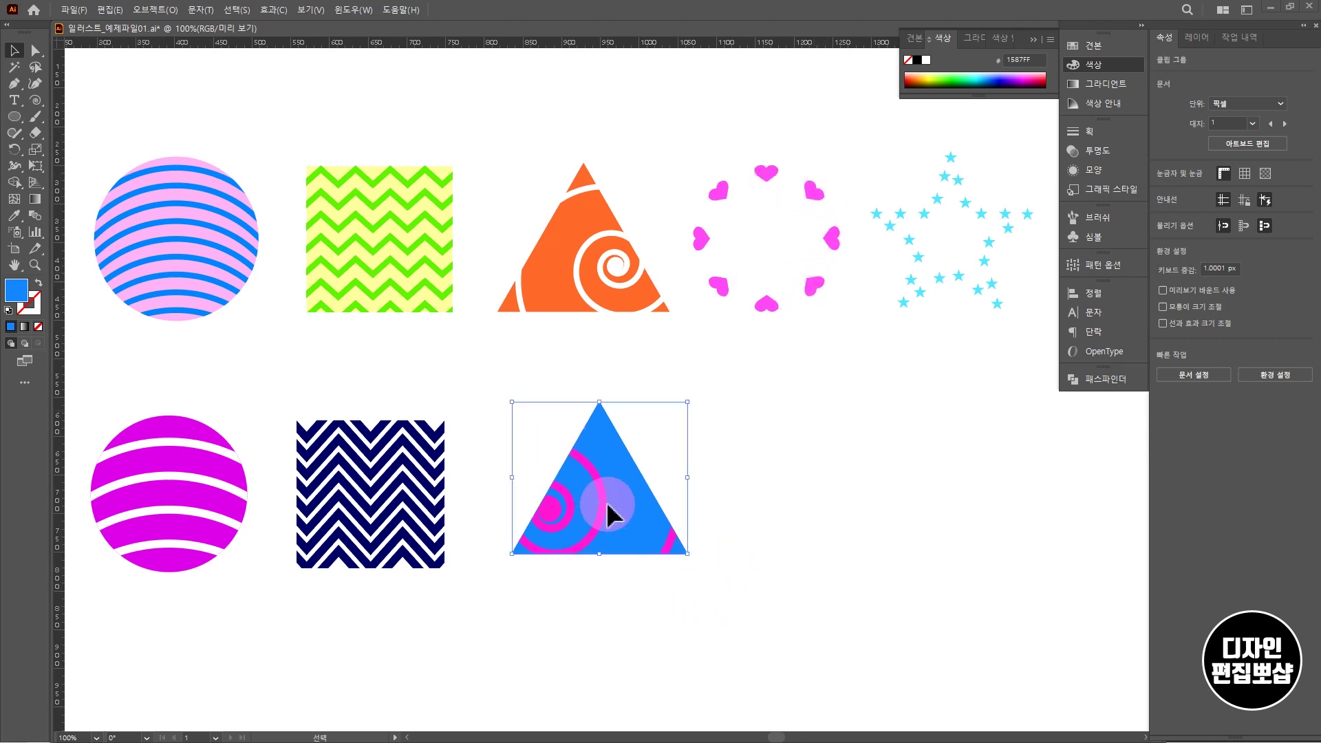
Step: Shift the spiral triangle slightly left and down, and draw a 192 px circle to its right
left_click_drag(612, 508, 582, 523)
key("l")
left_click_drag(772, 485, 697, 411)
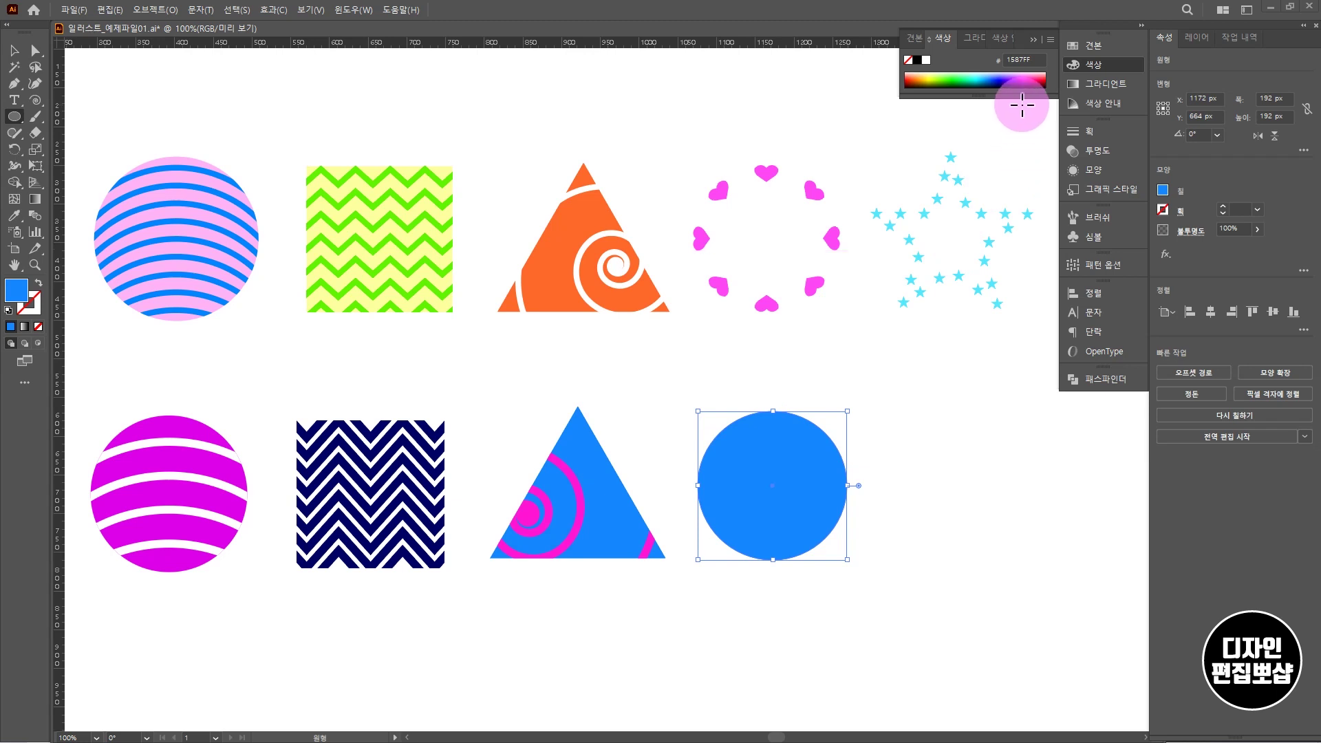
Step: Change the new circle's fill to cyan 15F4FF
left_click(974, 78)
left_click_drag(973, 78, 977, 79)
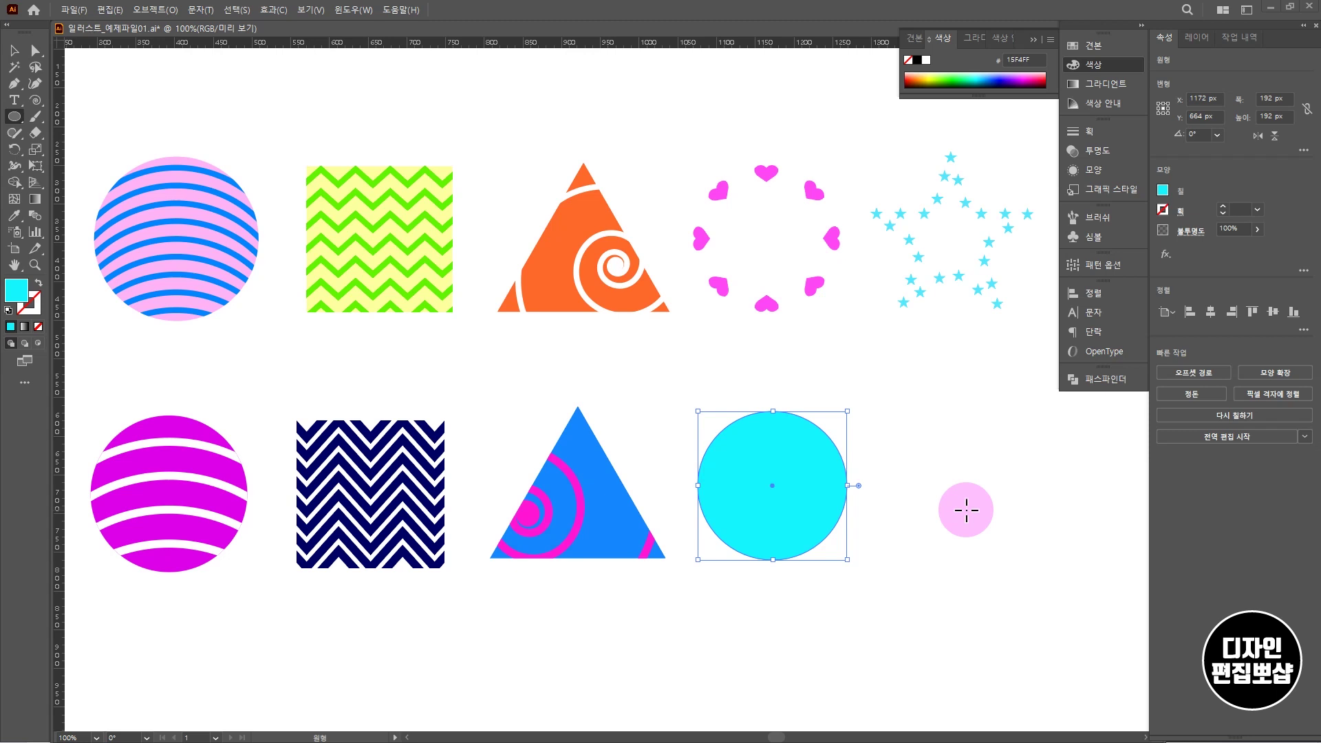
left_click(966, 509)
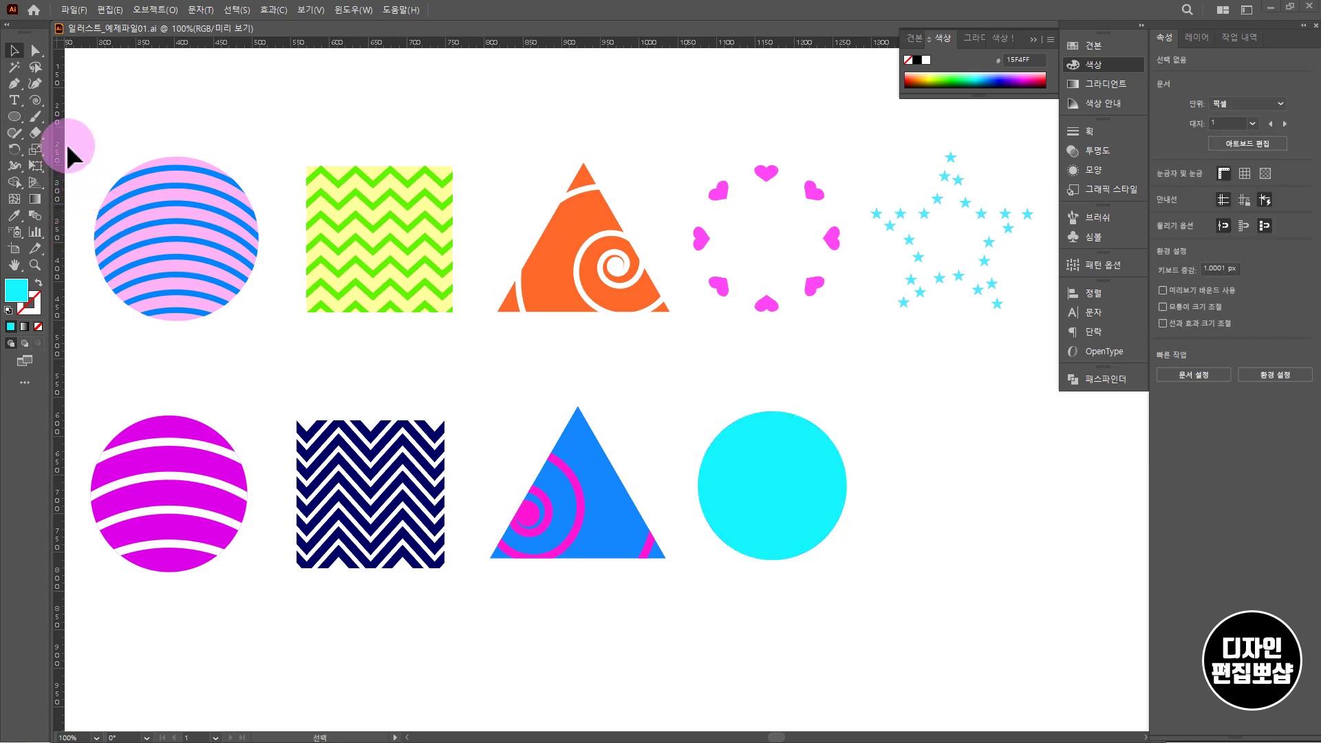
Step: Create a three-sided polygon with a 112.006 px radius right of the cyan circle and rotate it 180°
left_click(17, 119)
left_click(69, 166)
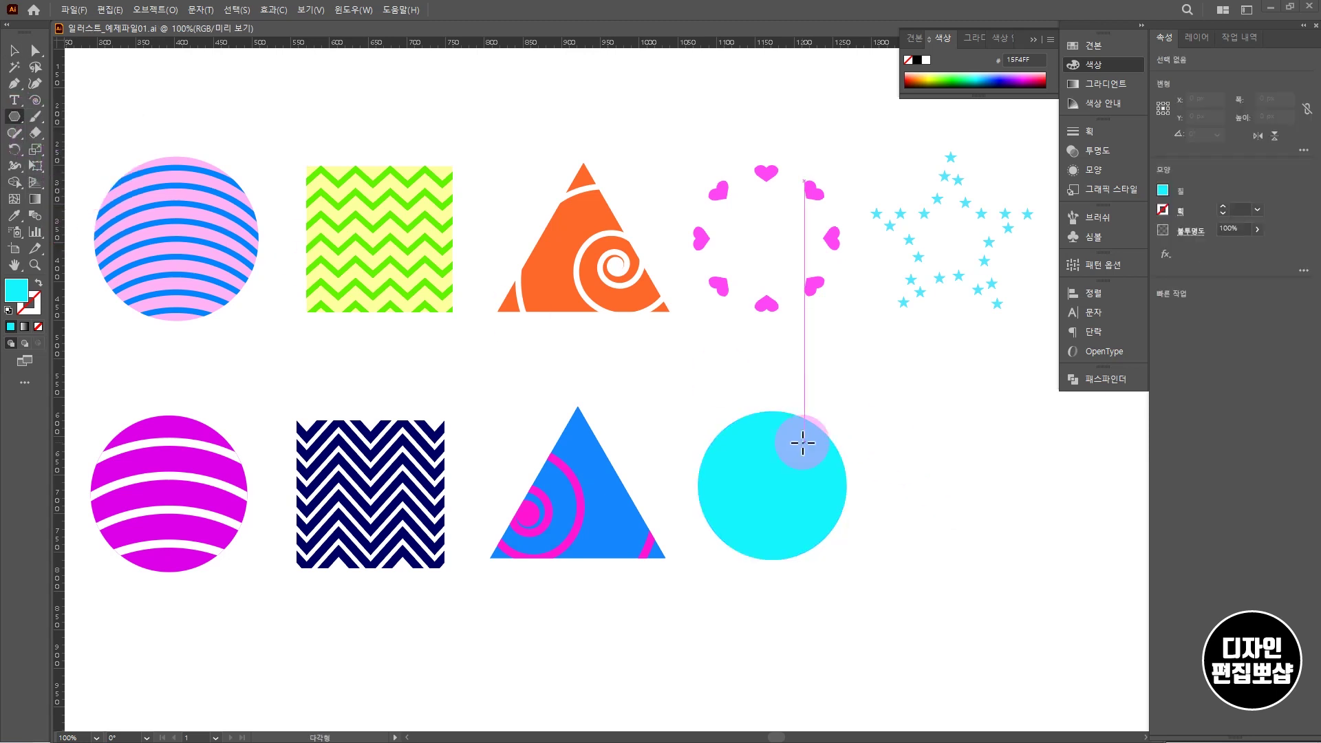
left_click(948, 486)
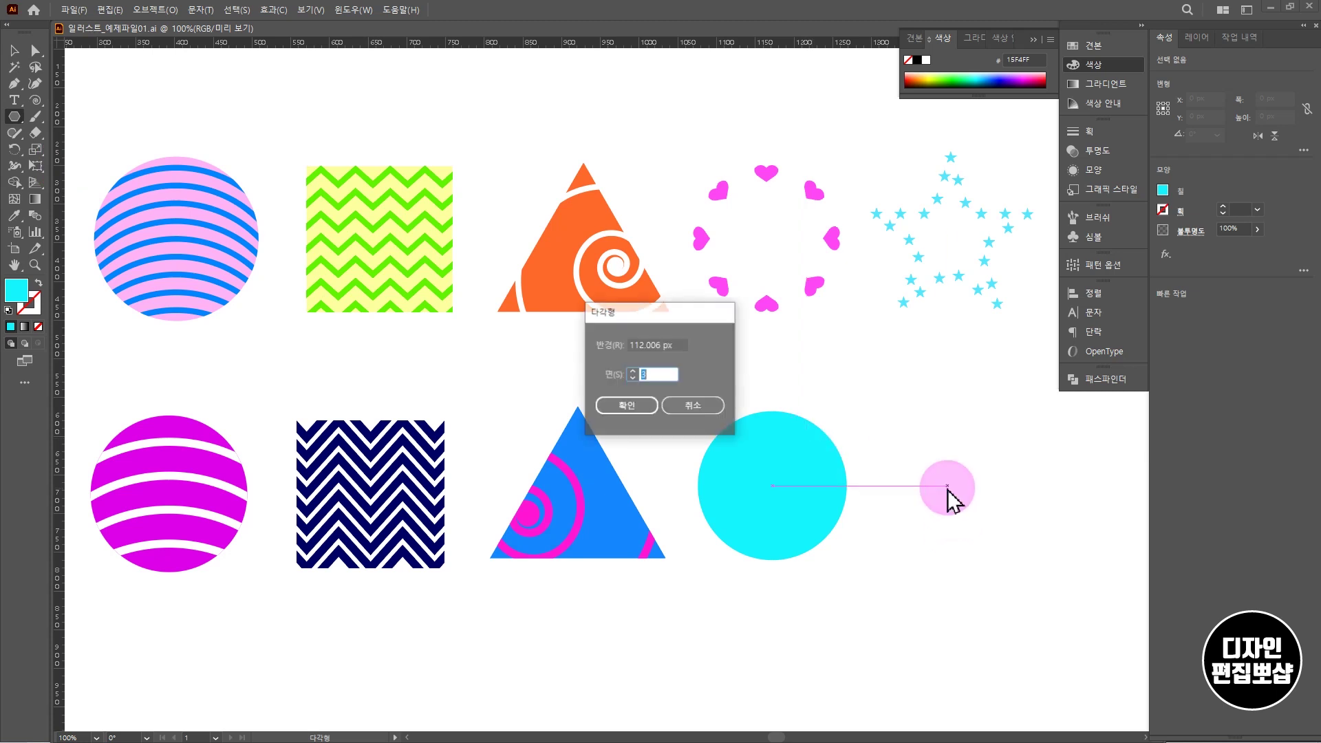
left_click(627, 406)
key("v")
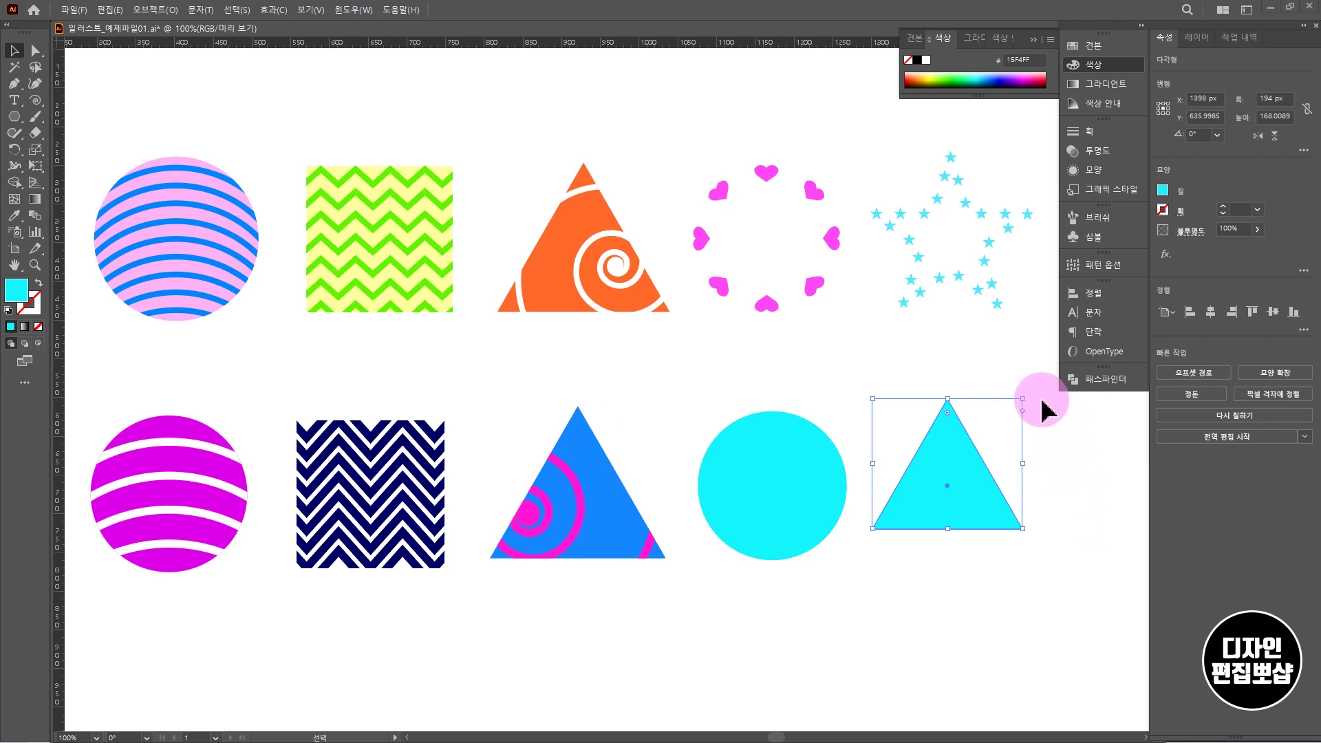
left_click_drag(1027, 392, 937, 530)
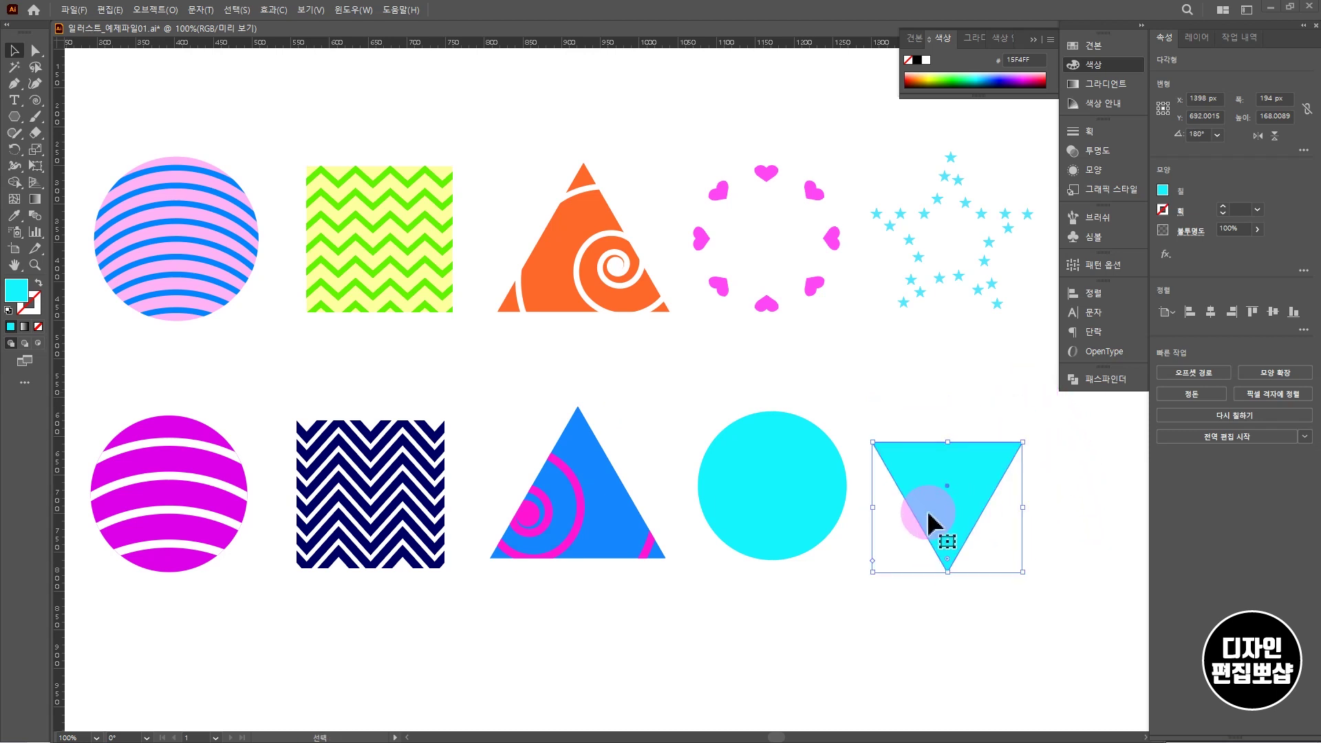
Step: Reshape the inverted triangle into a heart by lowering the upper edge's midpoint, rounding both upper corners about 25 px and raising the lower tip
key("a")
left_click_drag(947, 442, 957, 430)
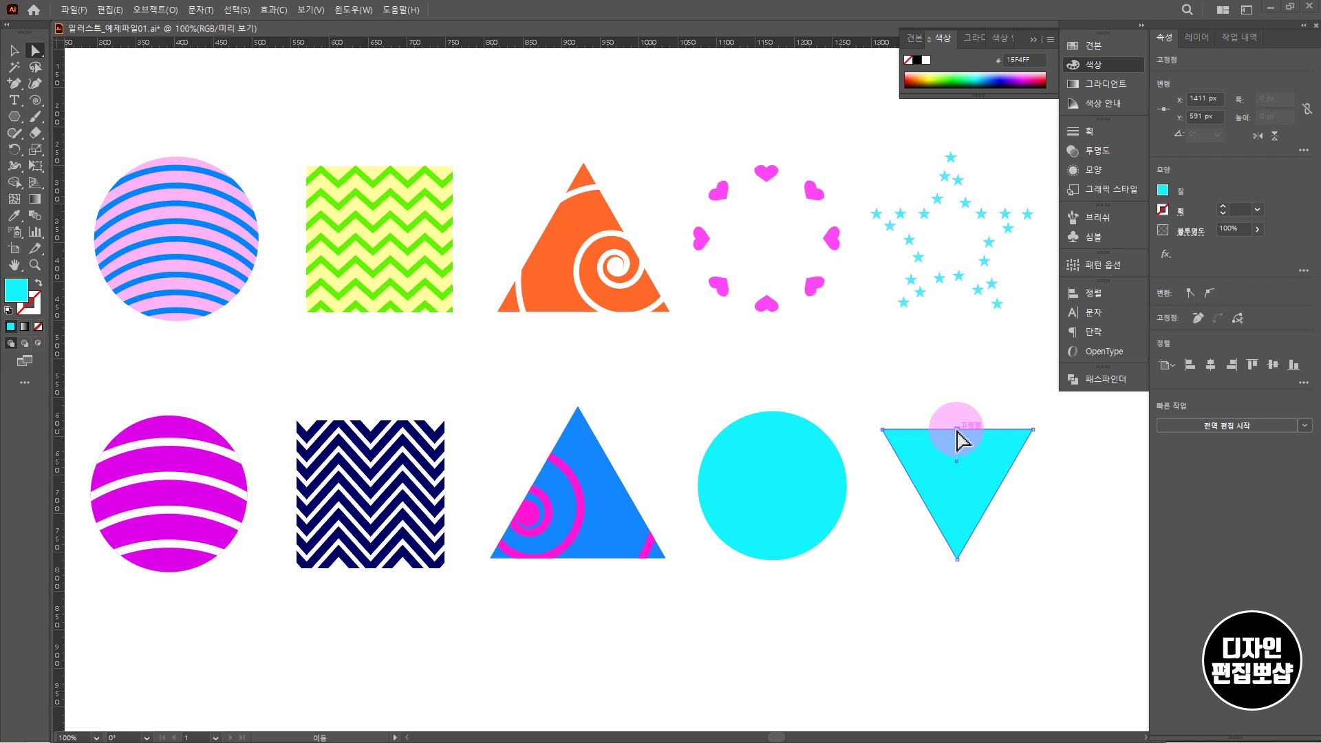
left_click_drag(957, 429, 955, 470)
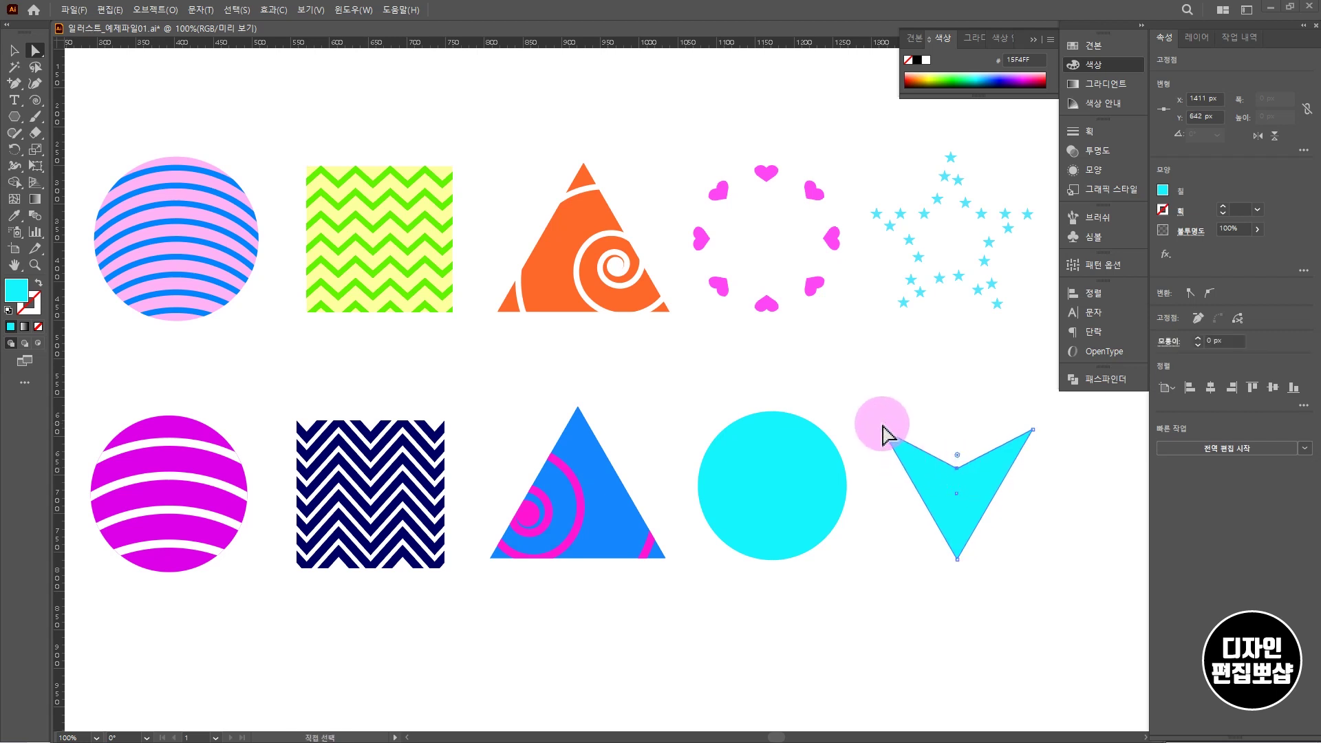
left_click_drag(882, 432, 921, 490)
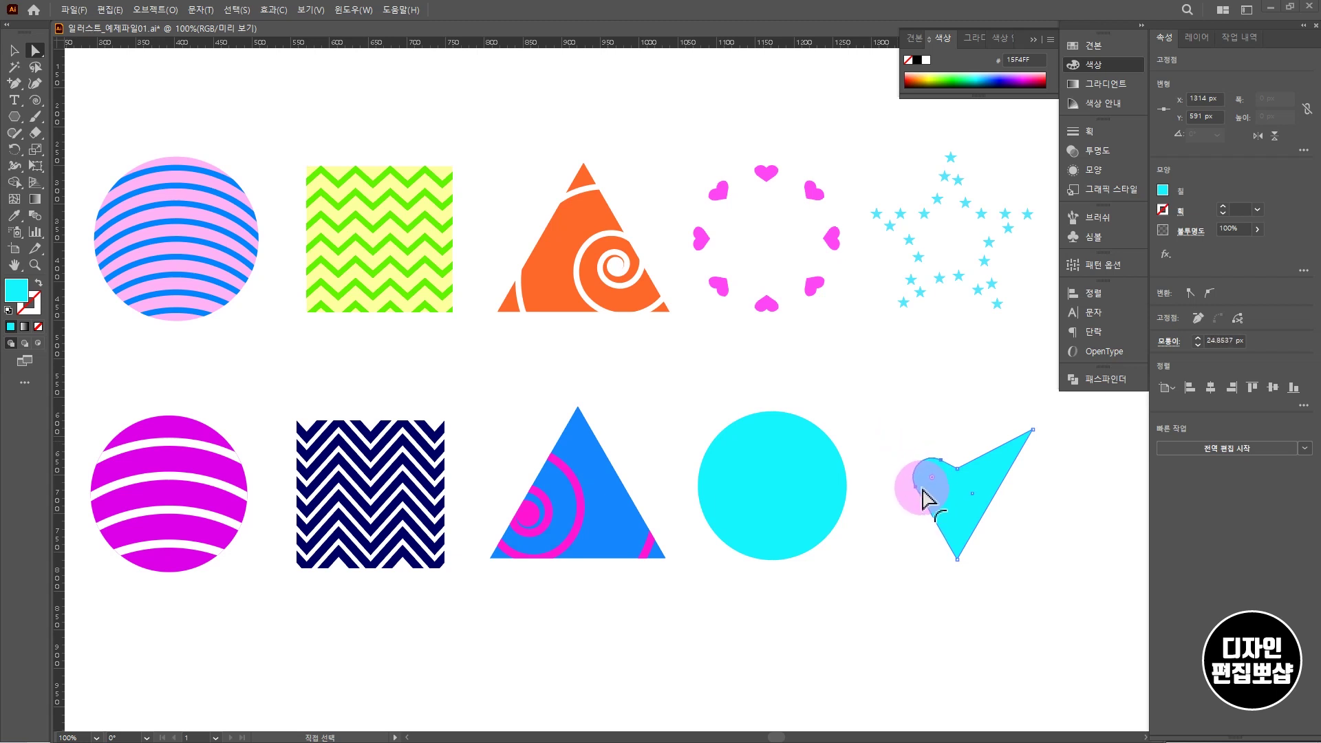
left_click(1032, 431)
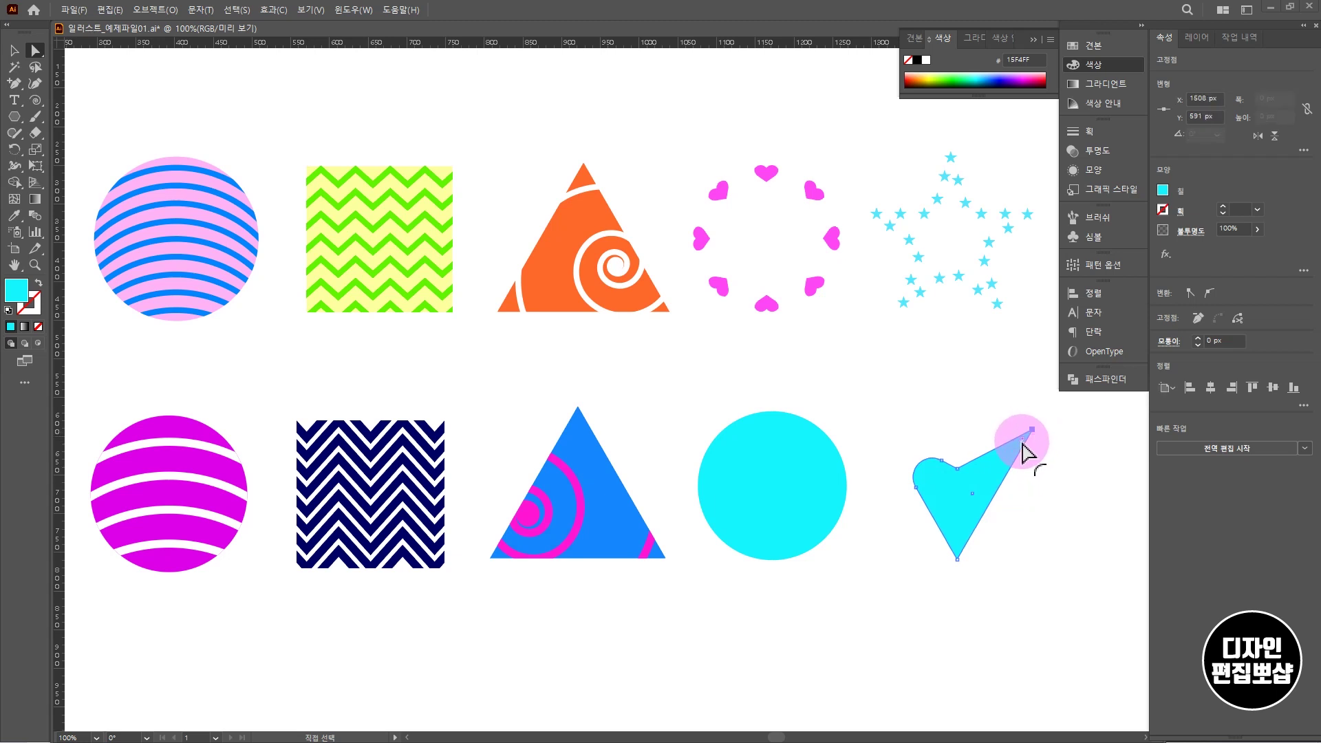
left_click_drag(1033, 434, 967, 463)
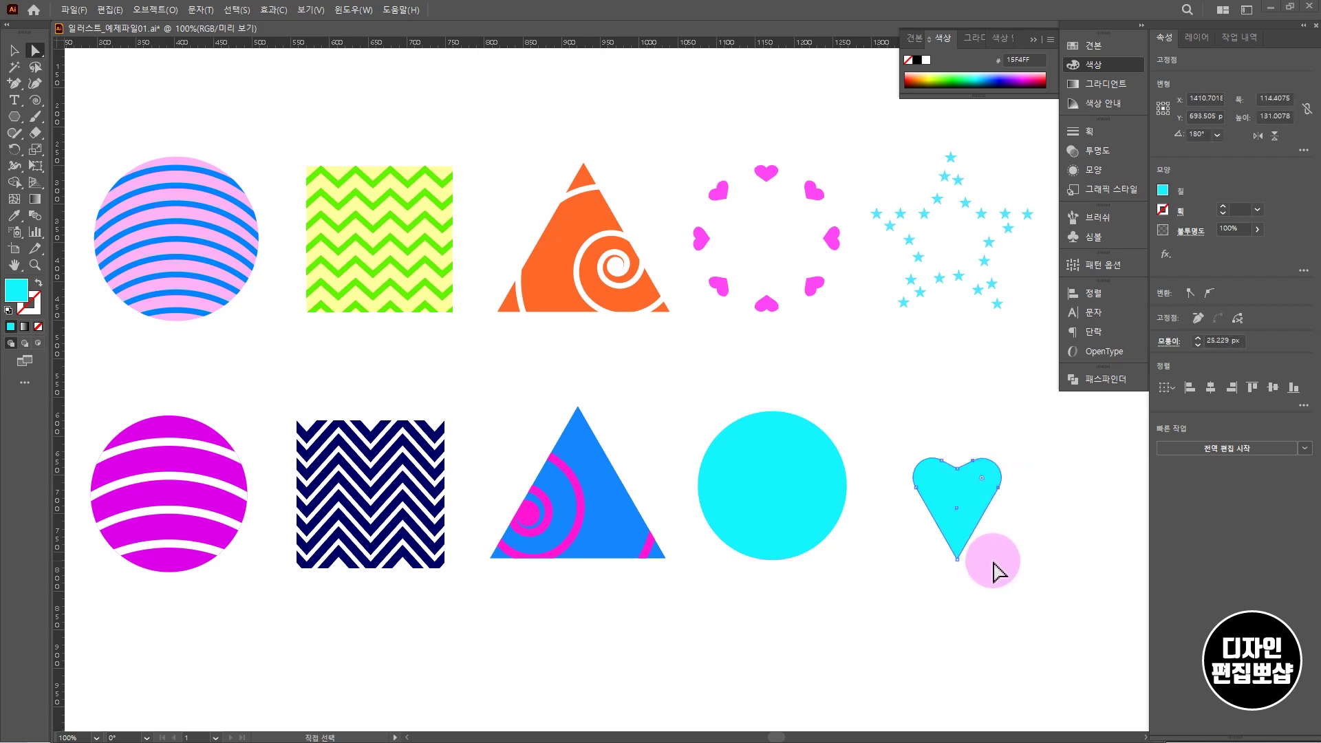
left_click_drag(957, 559, 960, 524)
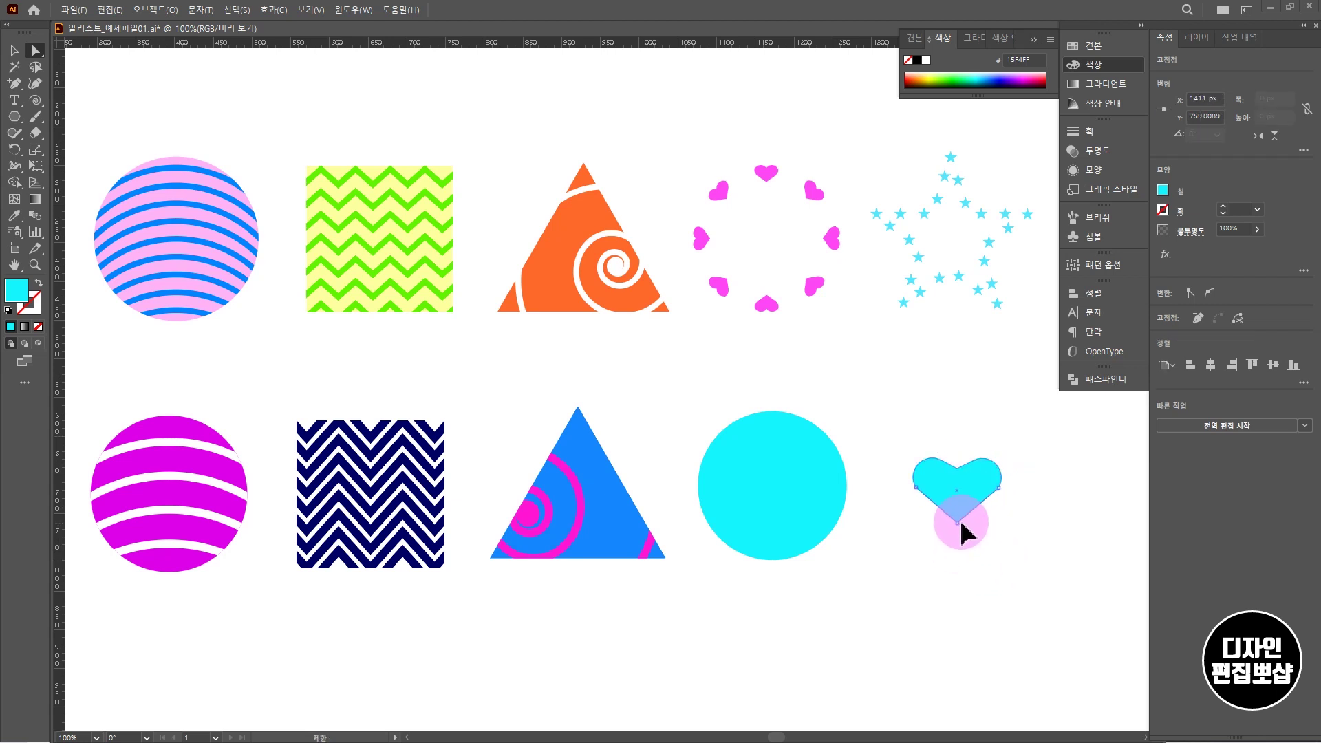
left_click(1018, 627)
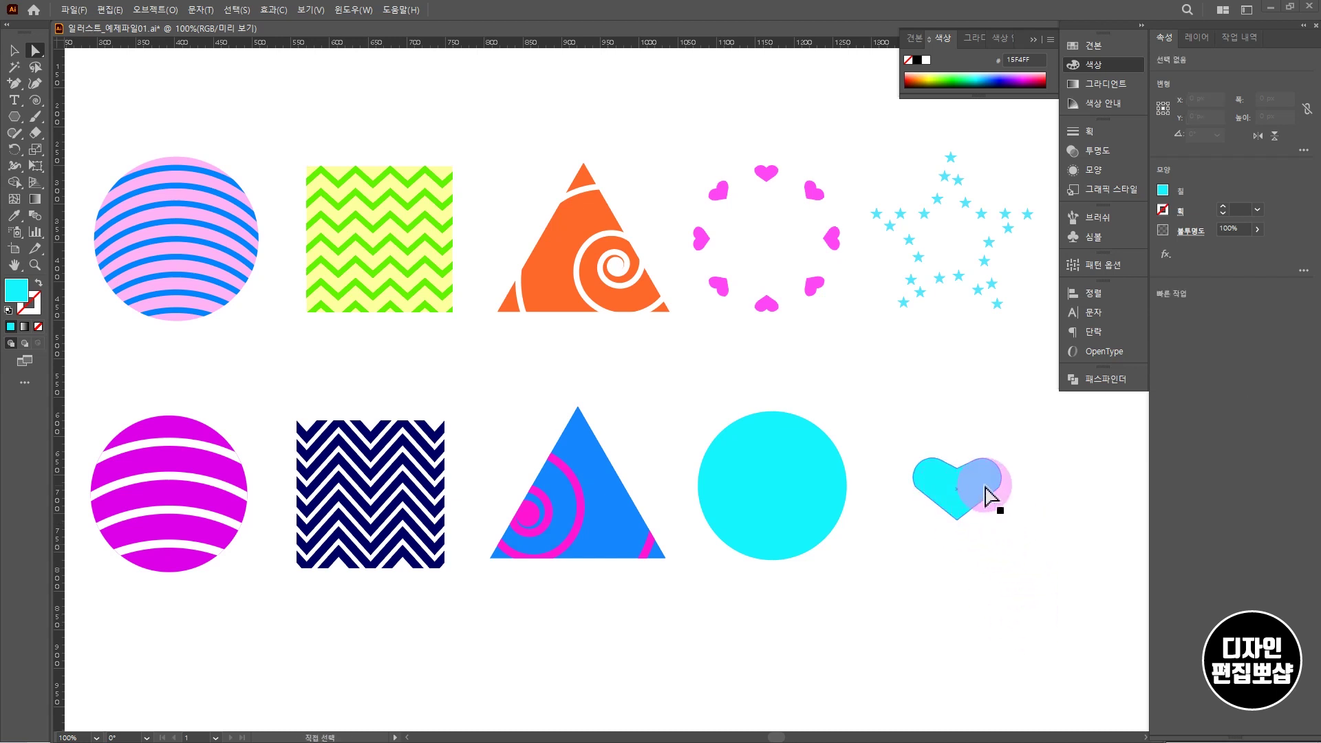
Step: Scale the heart down to about 26.5 by 16.7 px and place it just above the cyan circle
left_click(987, 490)
key("v")
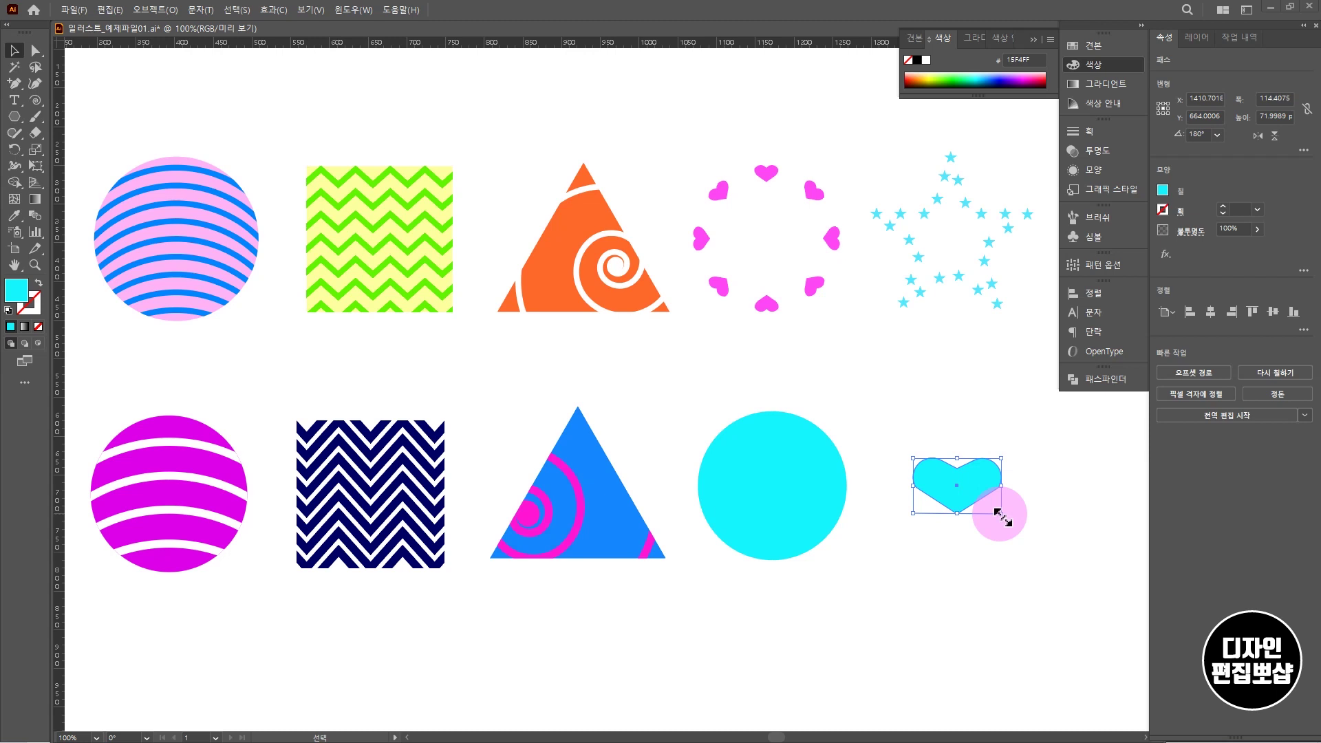
left_click_drag(1000, 512, 776, 401)
key("ctrl+shift+a")
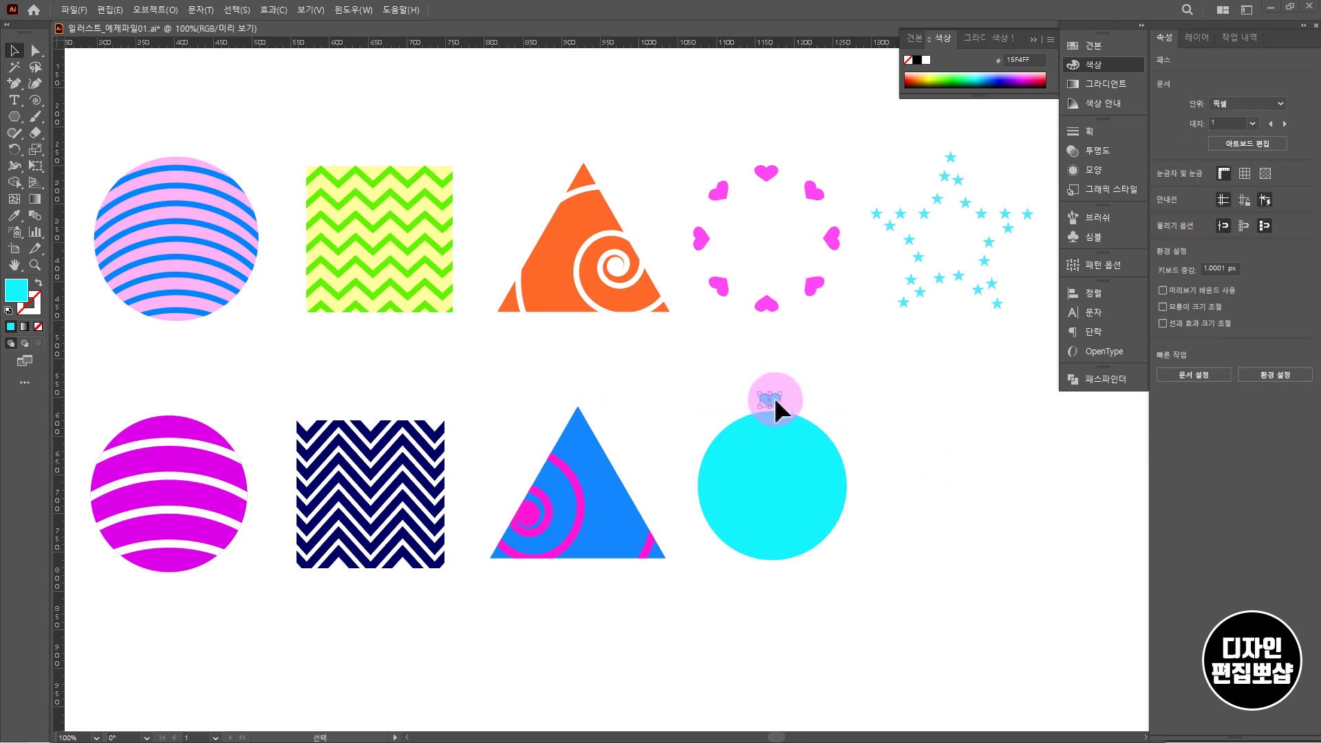
Step: Copy the small heart around the circle's centre at 30° intervals until twelve hearts form a full ring
key("r")
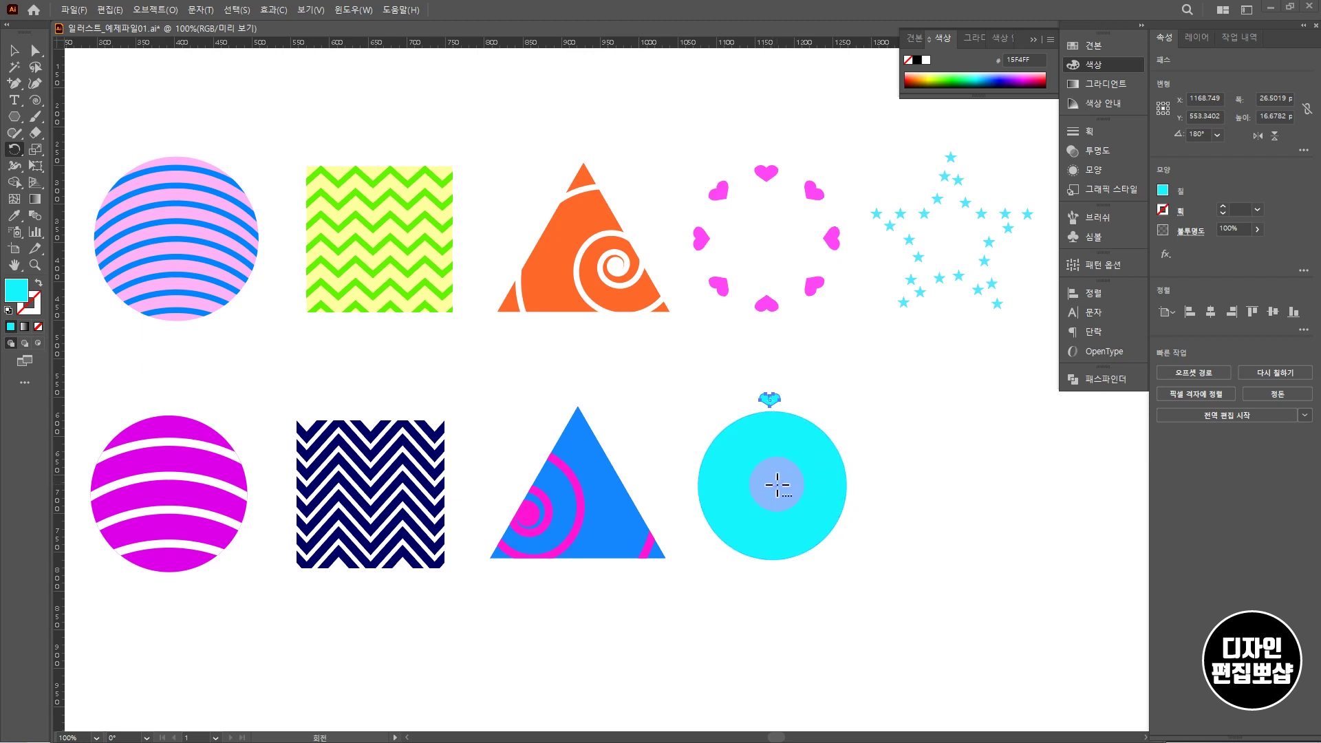
left_click(777, 484, "alt")
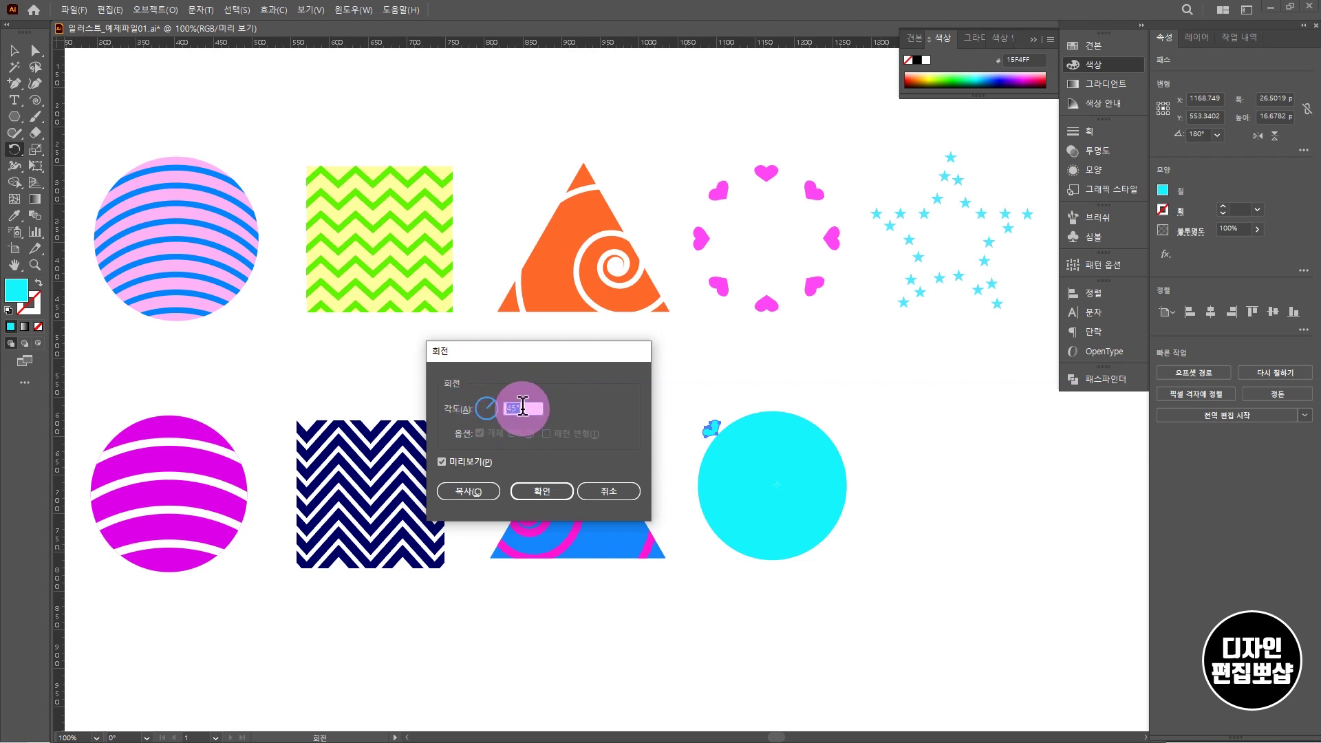
type("30")
left_click(459, 496)
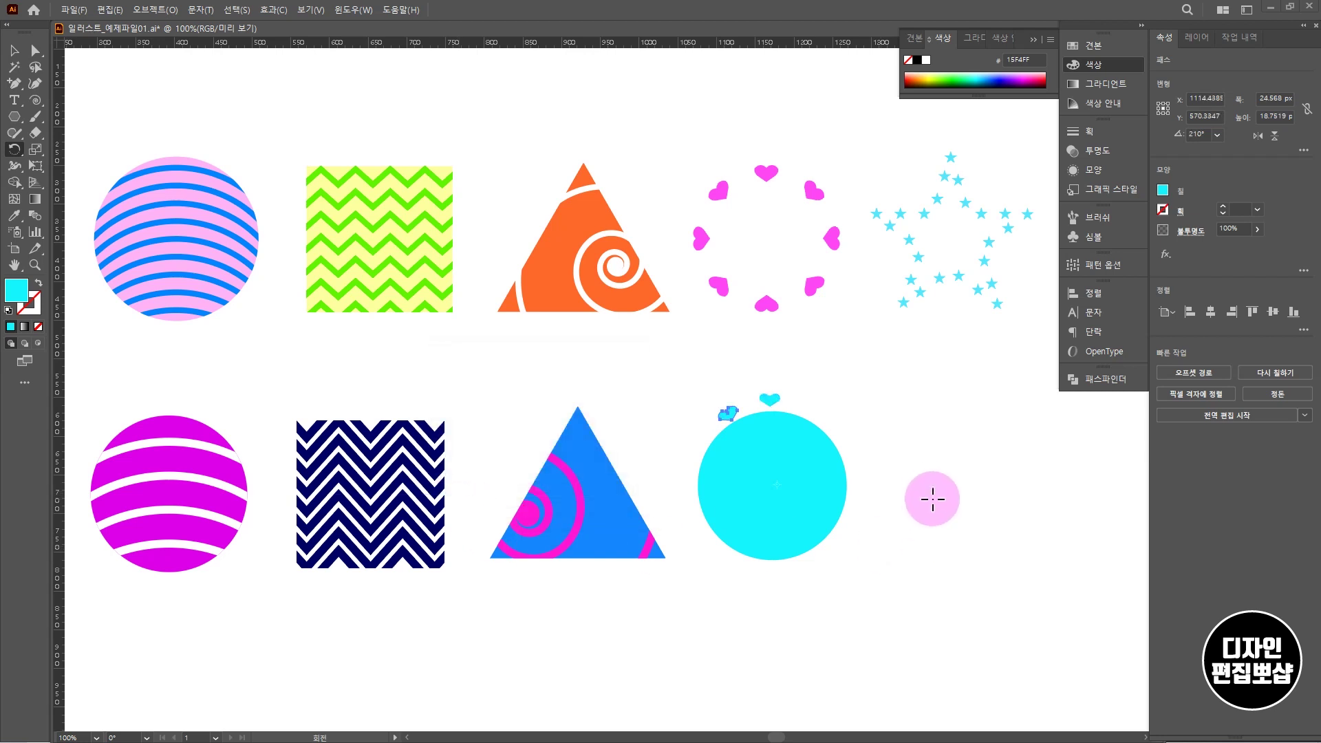
key("ctrl+d")
key("ctrl+d")
key("ctrl+d")
key("ctrl+d")
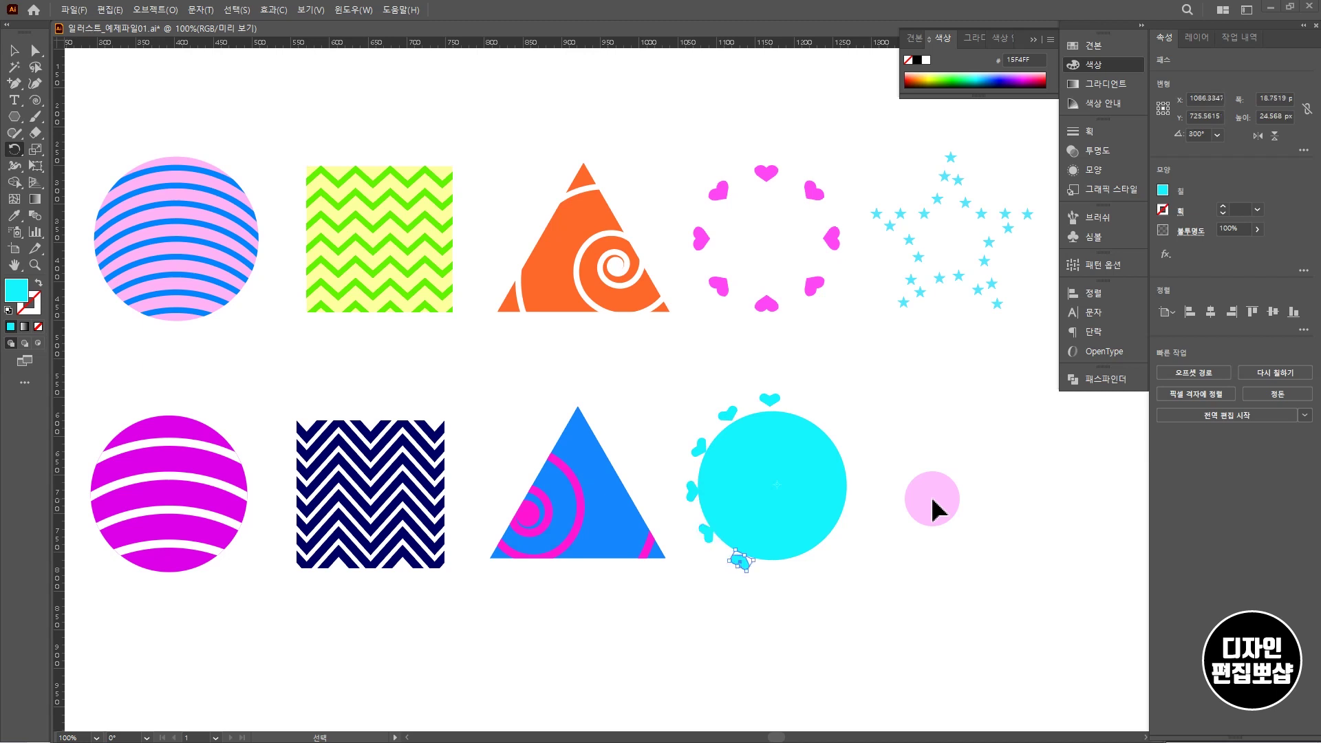
key("ctrl+d")
key("ctrl+d")
key("ctrl+d")
key("ctrl+d")
key("ctrl+d")
key("ctrl+d")
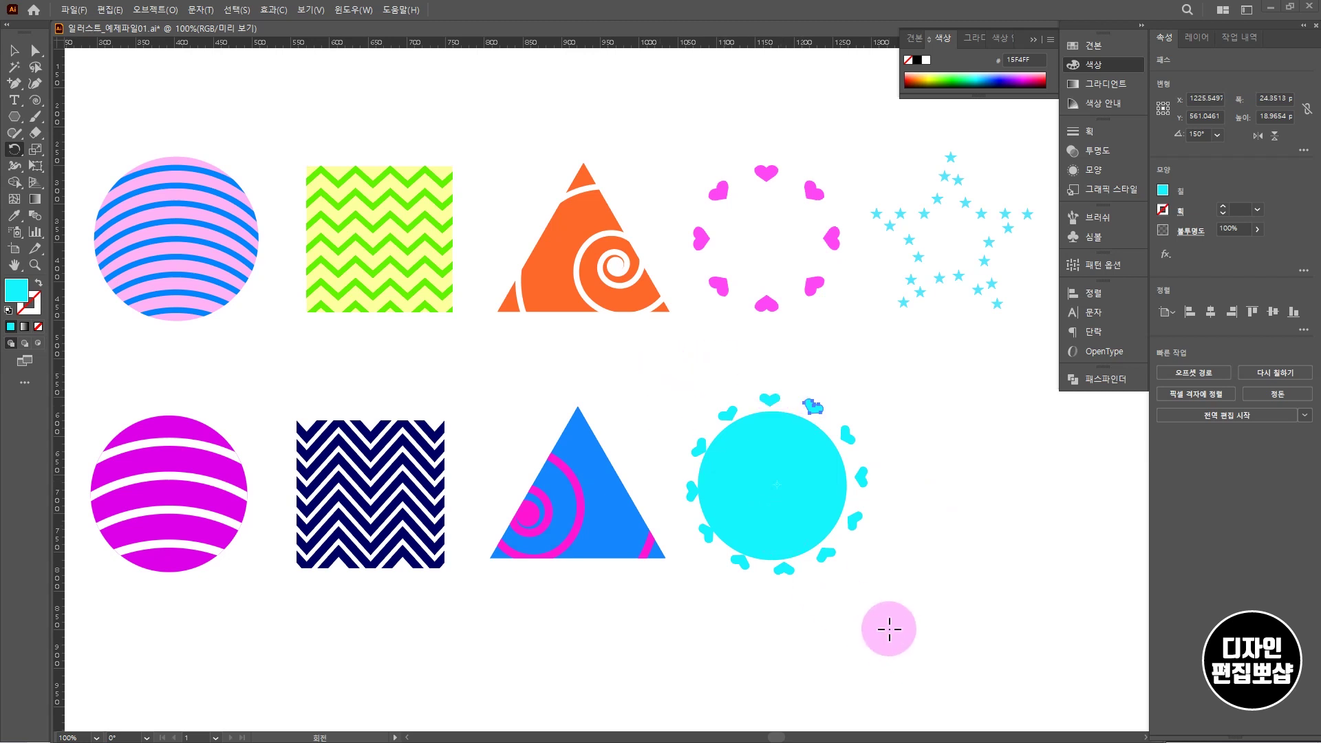
Step: Delete the cyan circle inside the ring of hearts
key("v")
left_click(945, 585)
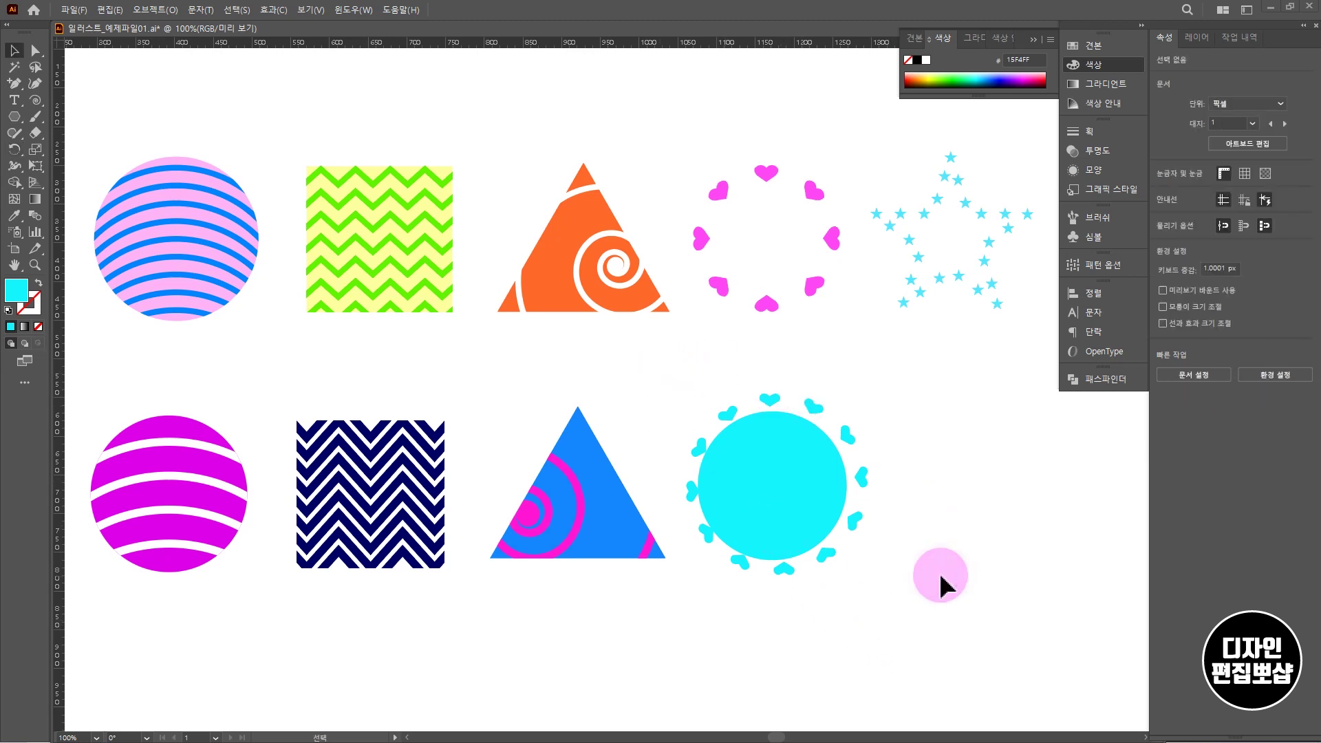
left_click(809, 440)
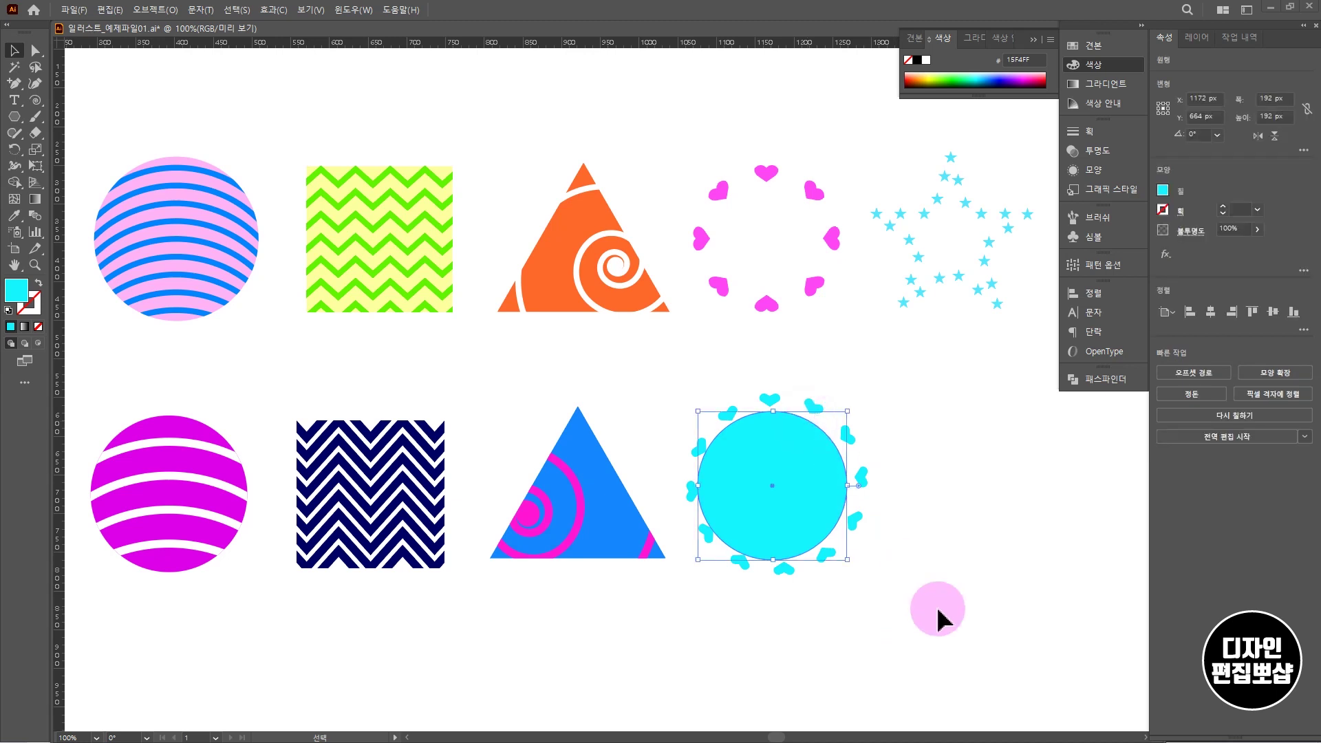
key("Delete")
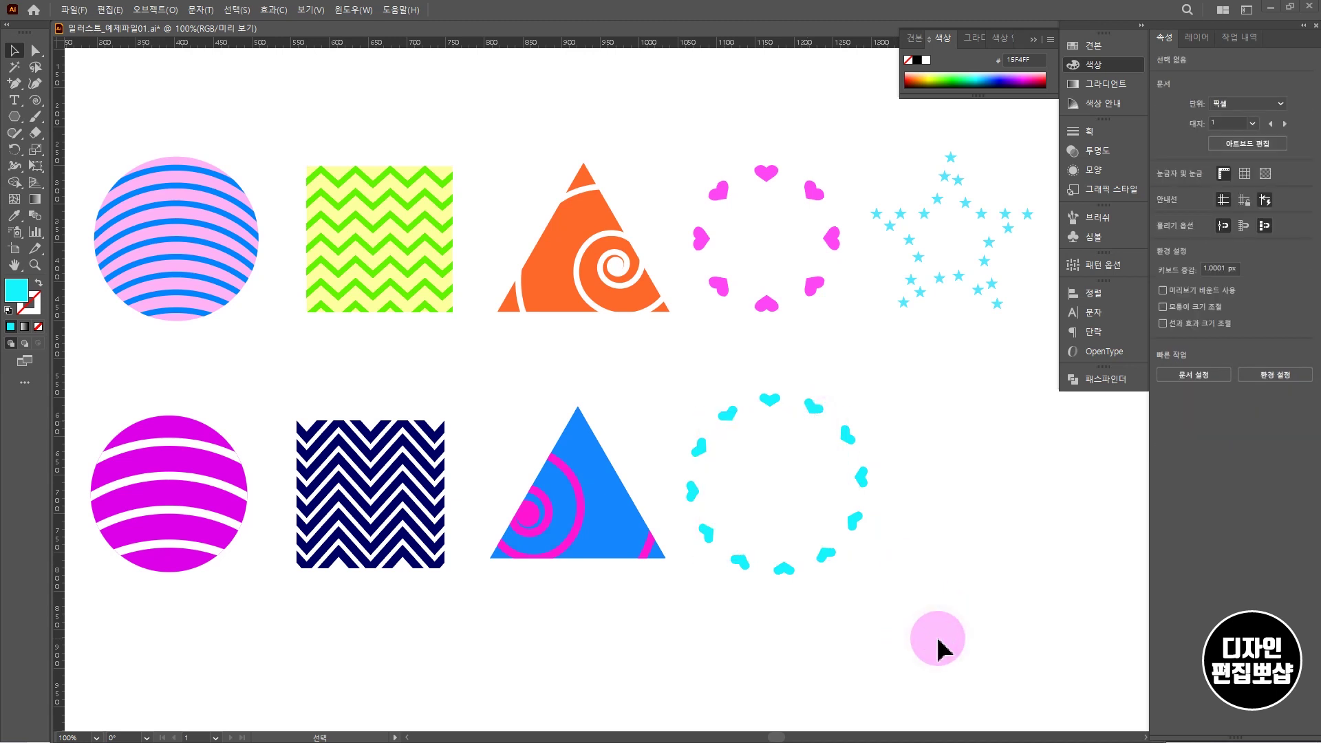
Step: Group the twelve cyan hearts and move the ring slightly up
left_click_drag(877, 564, 690, 402)
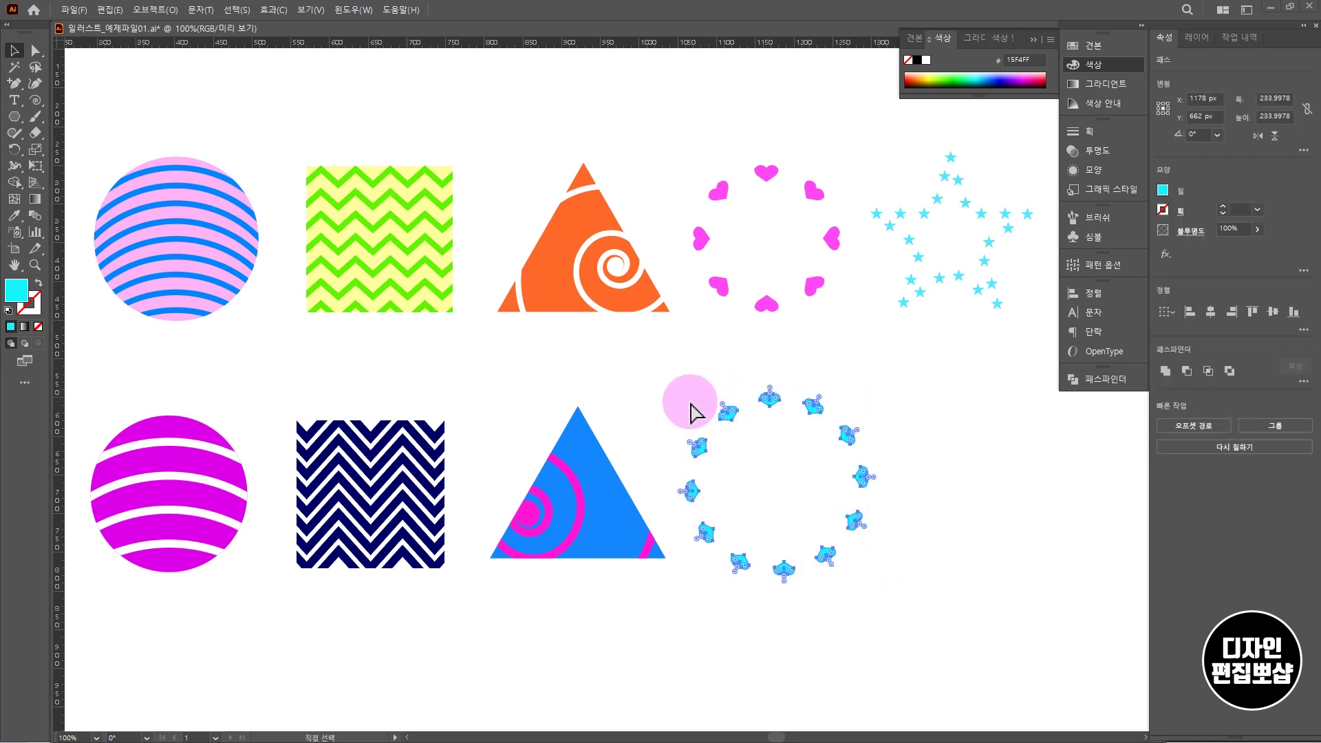
key("ctrl+g")
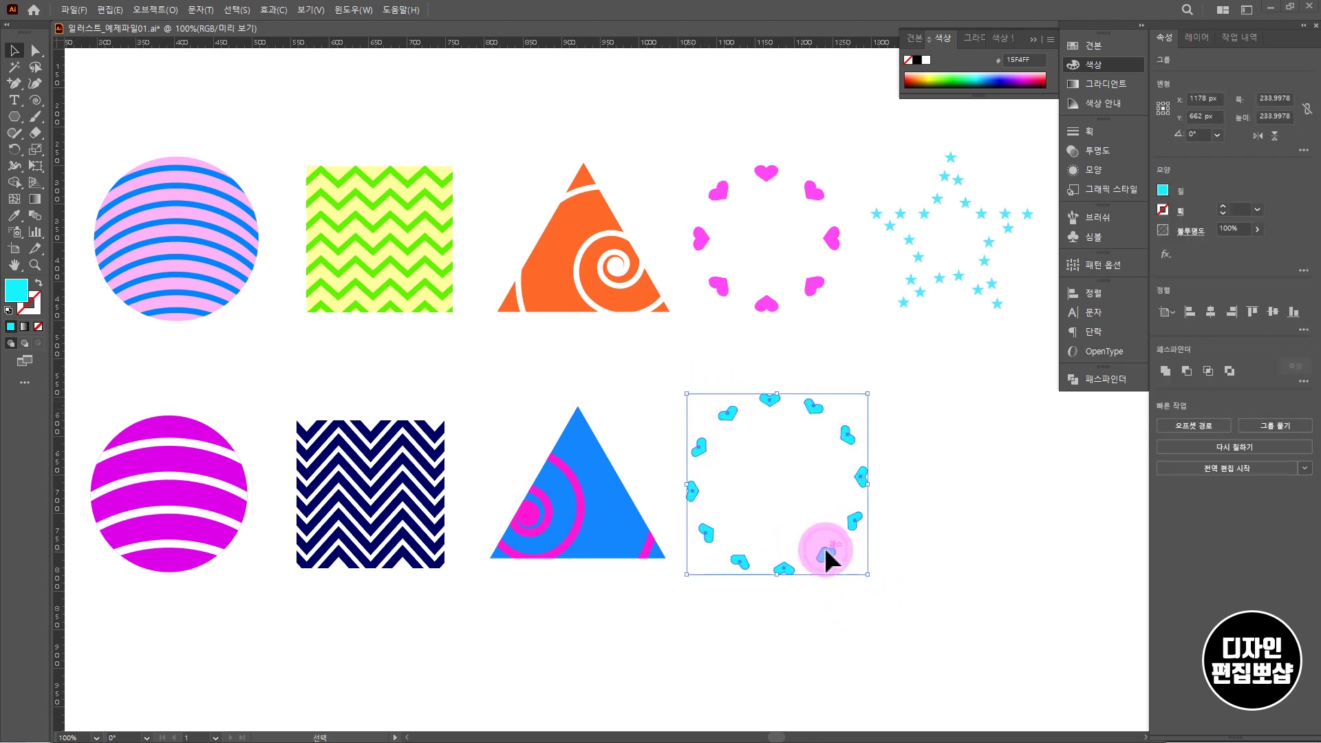
left_click_drag(827, 559, 828, 543)
left_click(1053, 637)
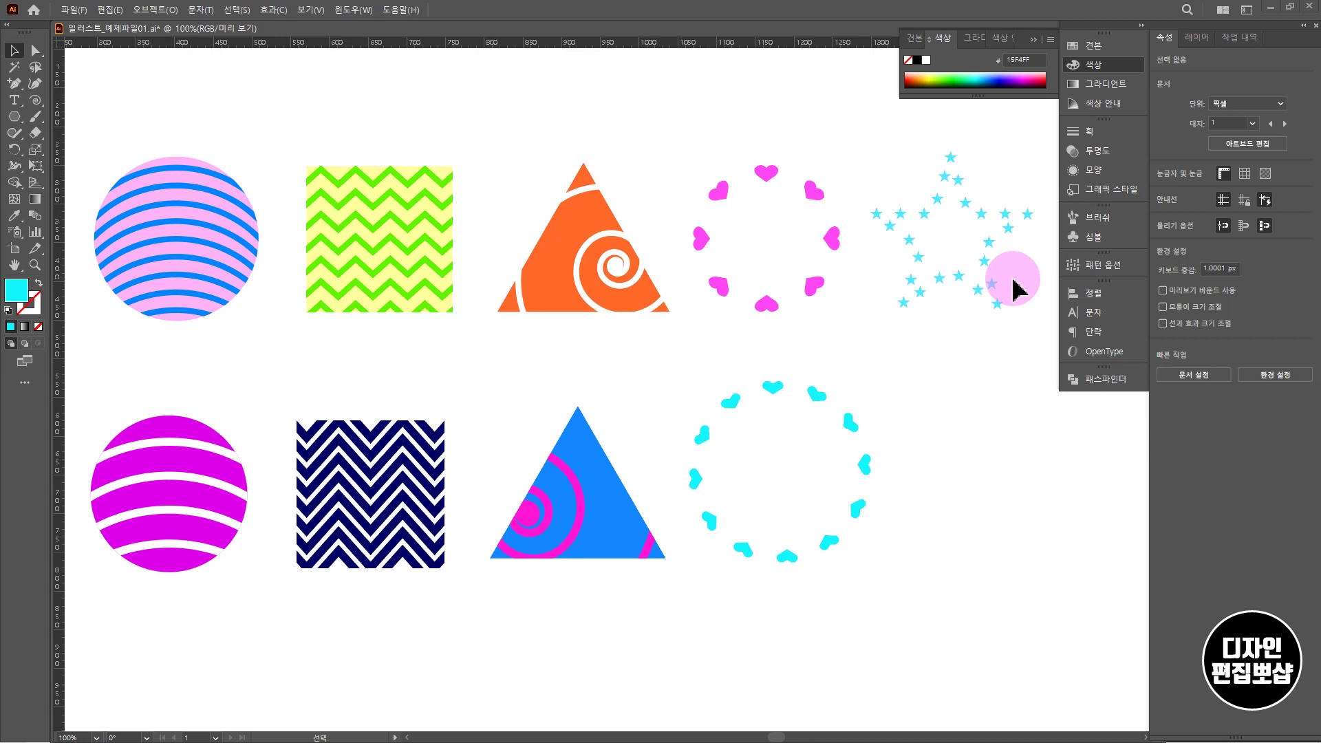
Step: Create a five-pointed star with radii of 133.1217 px and 92.123 px to the right of the heart ring
left_click(17, 118)
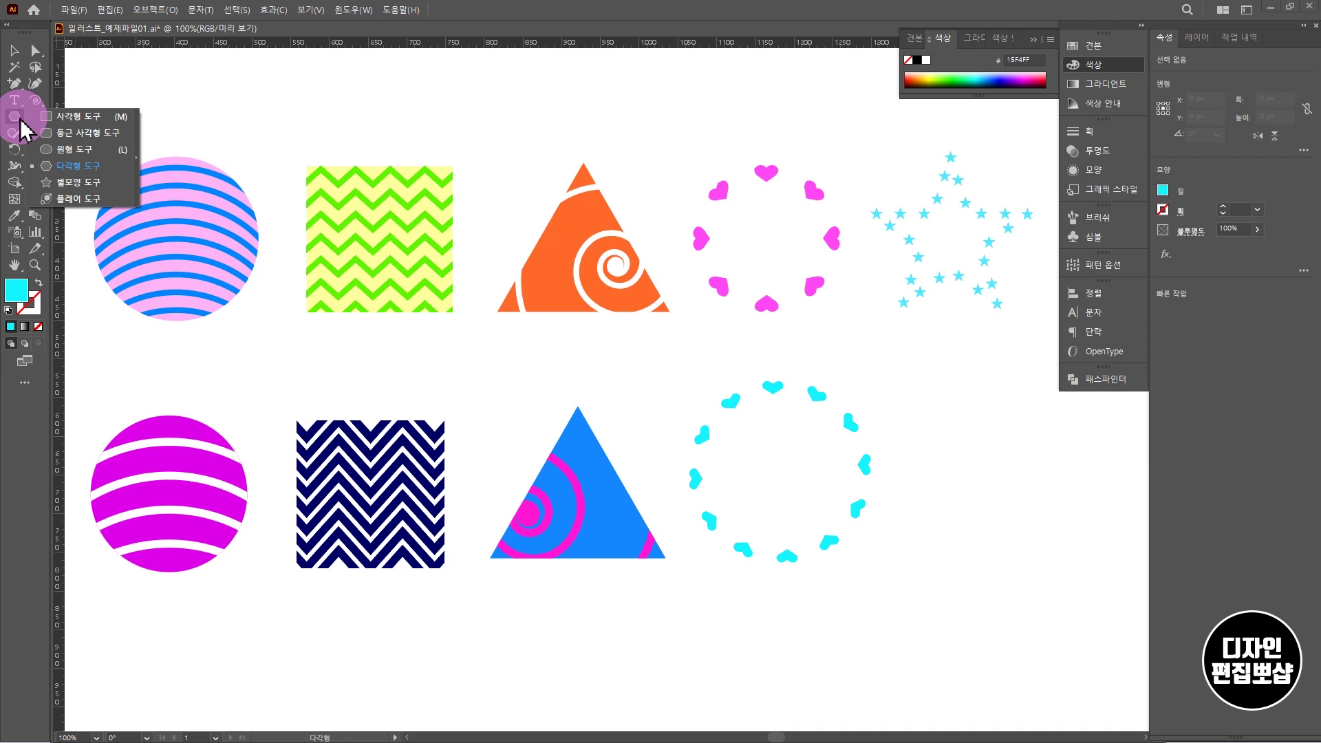
left_click(76, 181)
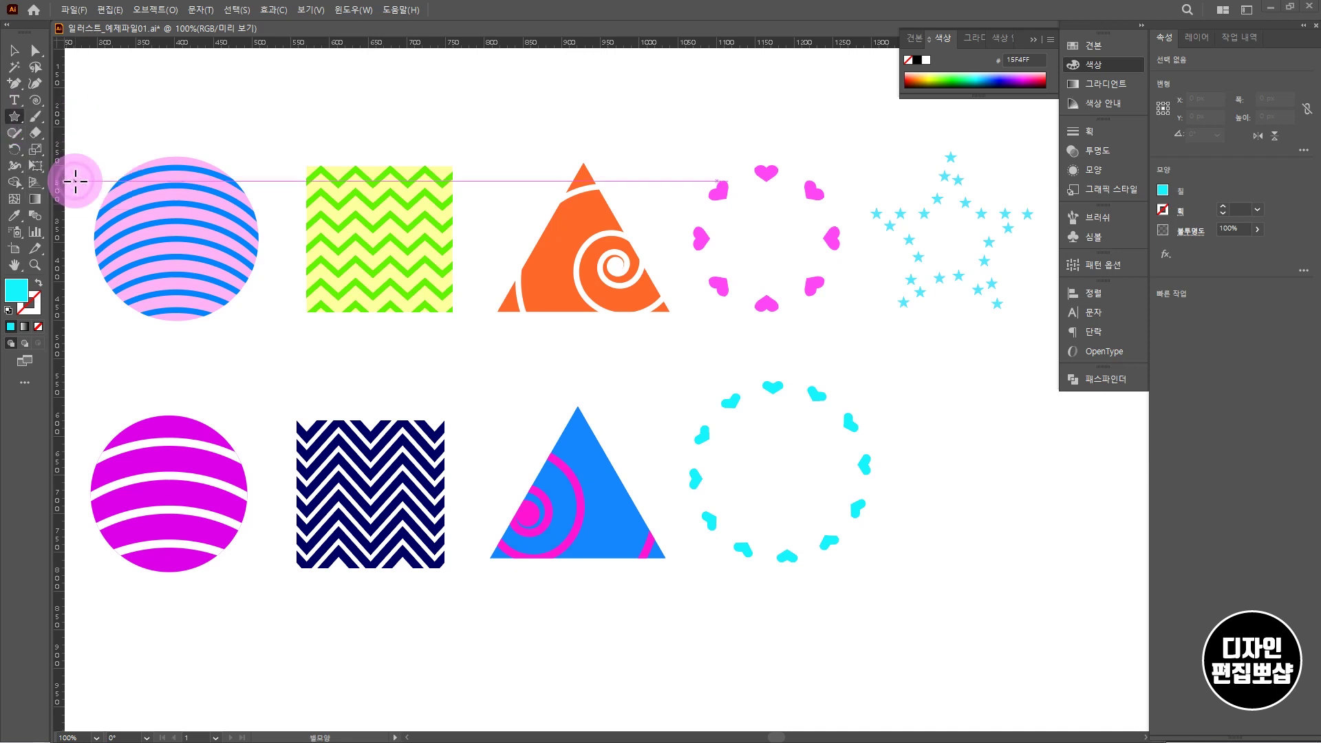
left_click(1024, 480)
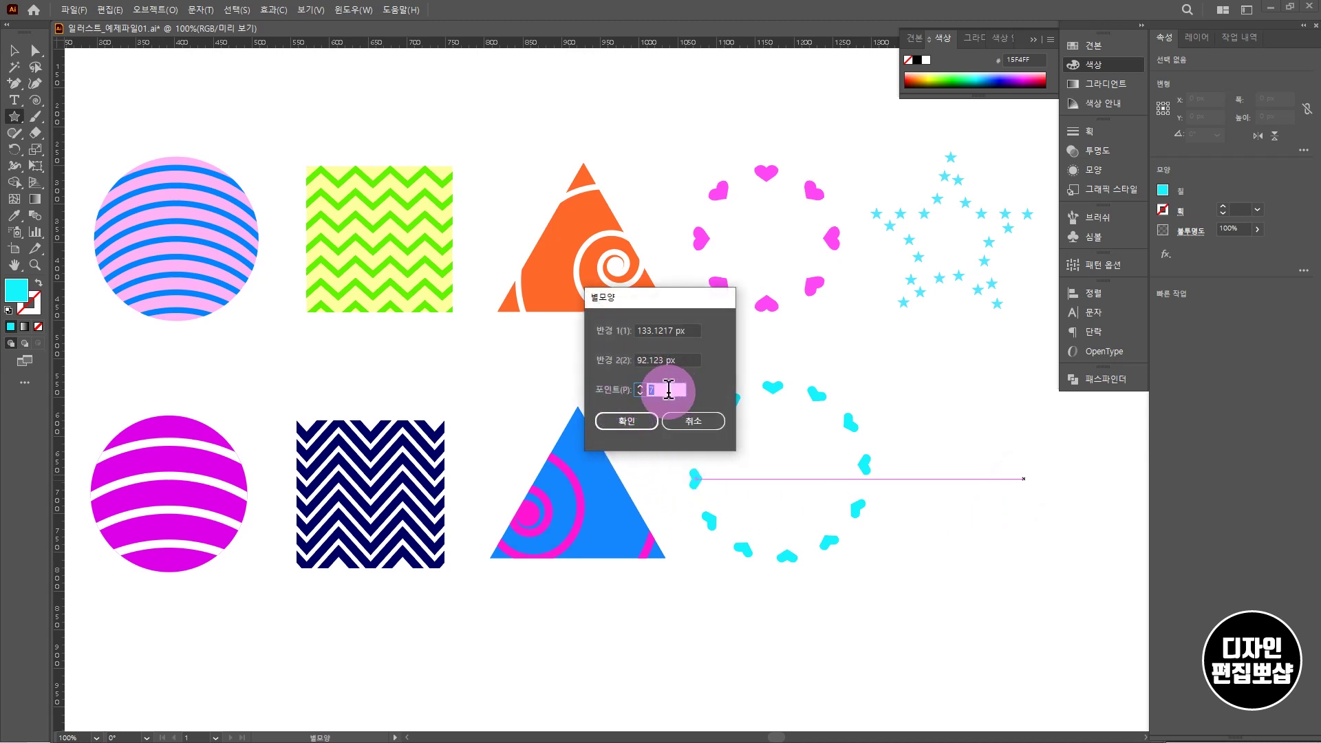
type("5")
left_click(642, 422)
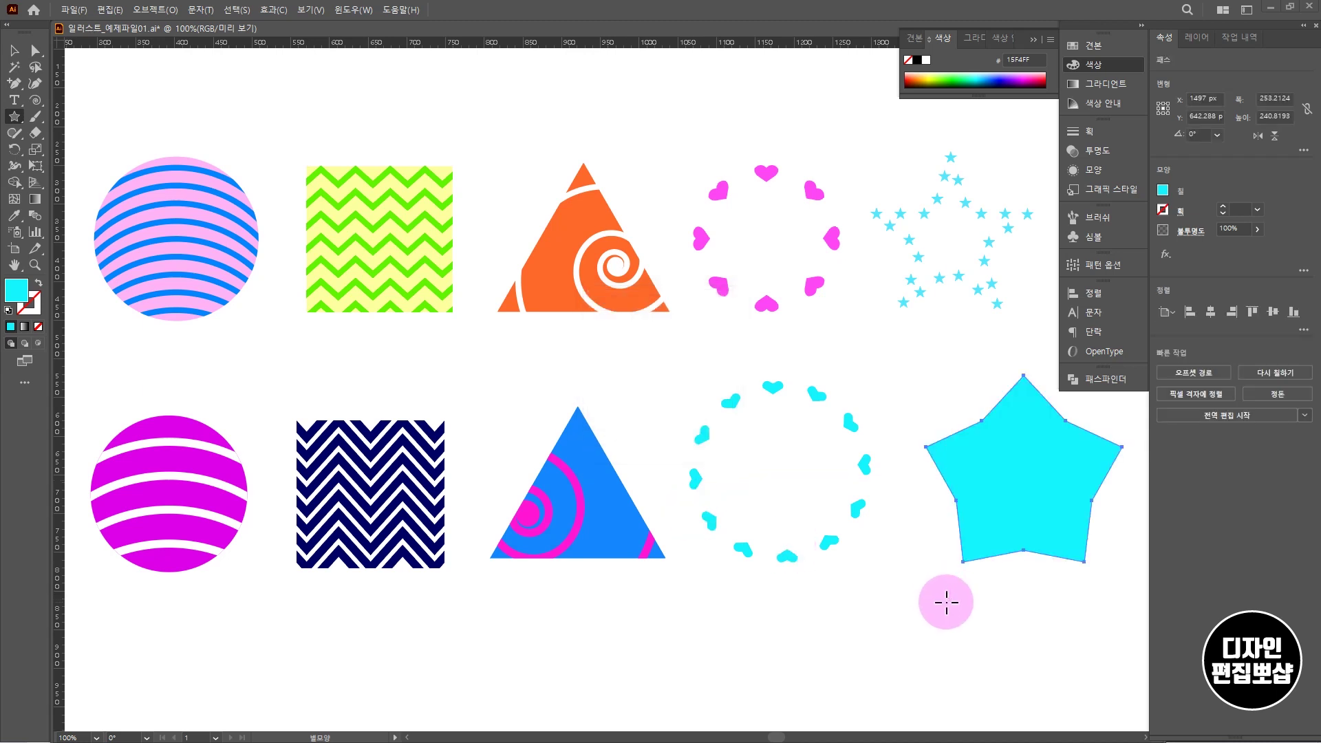
Step: Try to sharpen the star's arms by pulling its inner corner points inward
key("v")
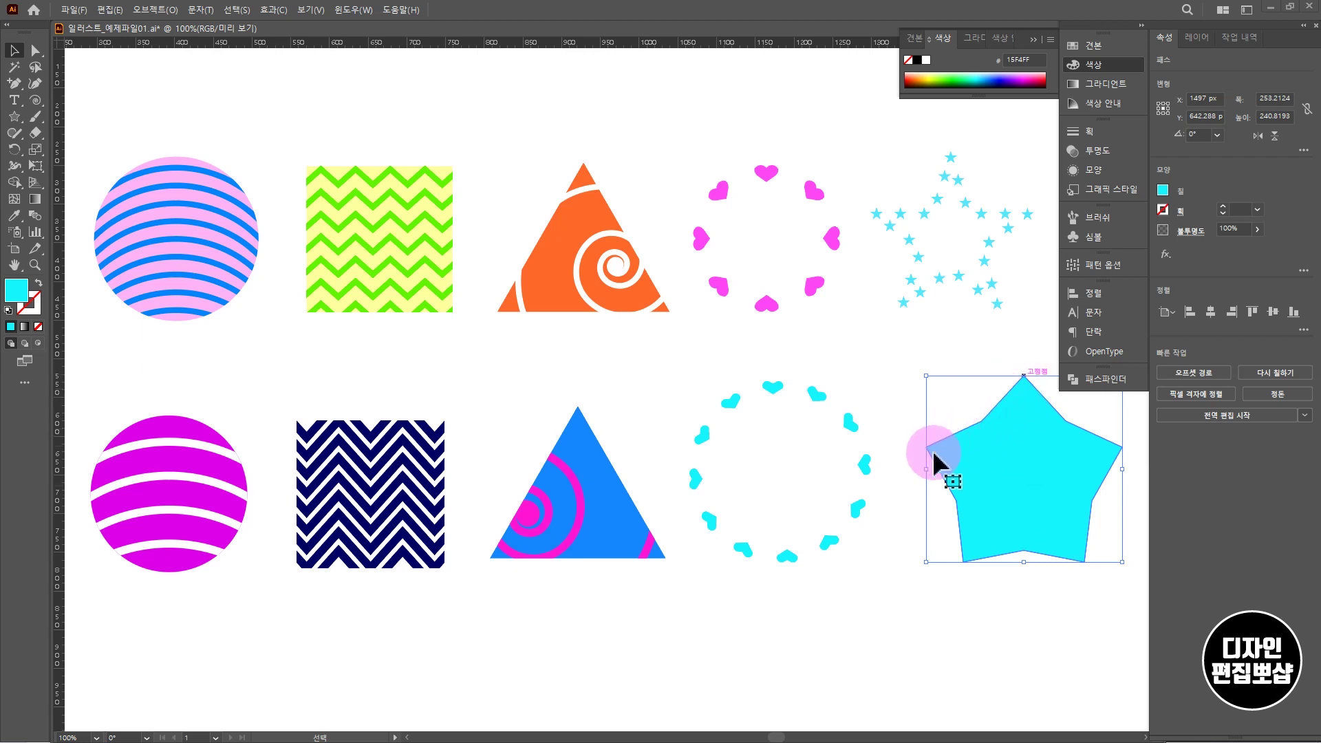
key("a")
left_click_drag(934, 454, 997, 451)
left_click(1003, 610)
left_click(1063, 604)
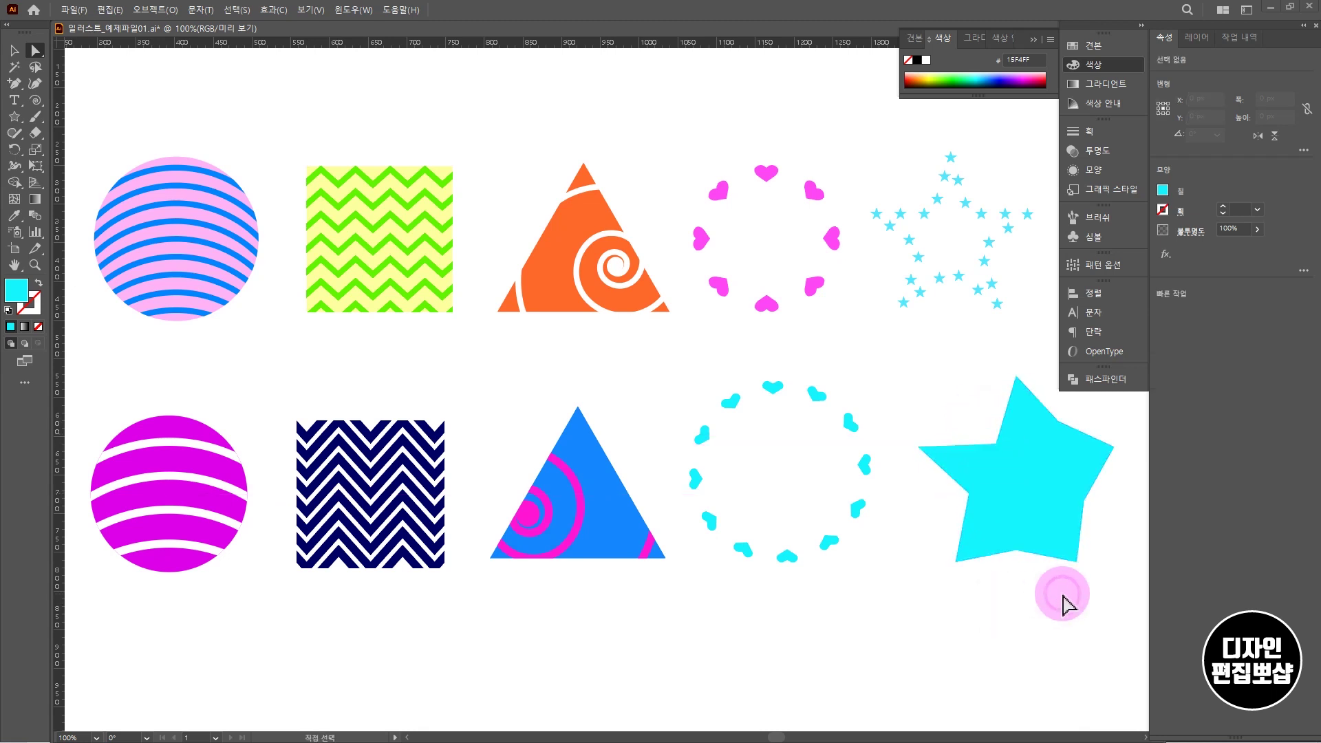
Step: Replace the uneven star with a freshly drawn regular five-pointed star about 252 by 240 px
left_click_drag(1063, 604, 944, 390)
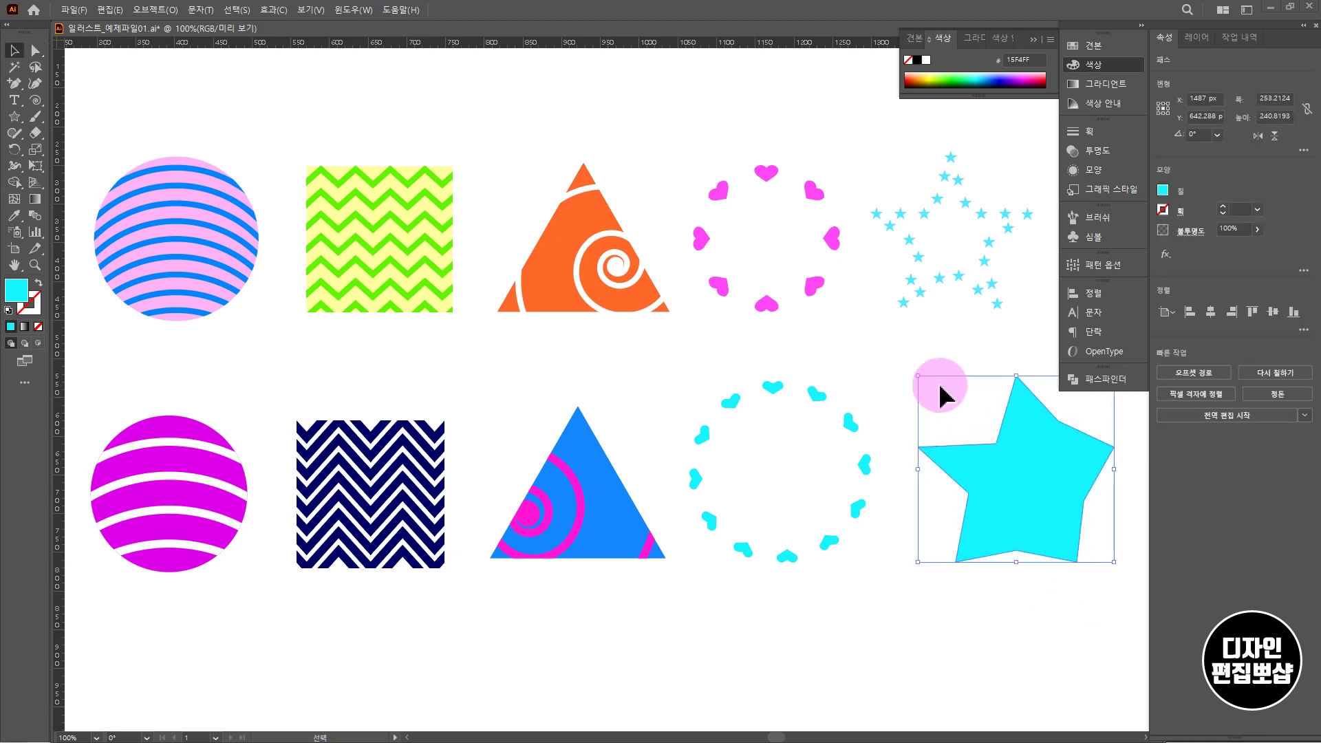
key("Delete")
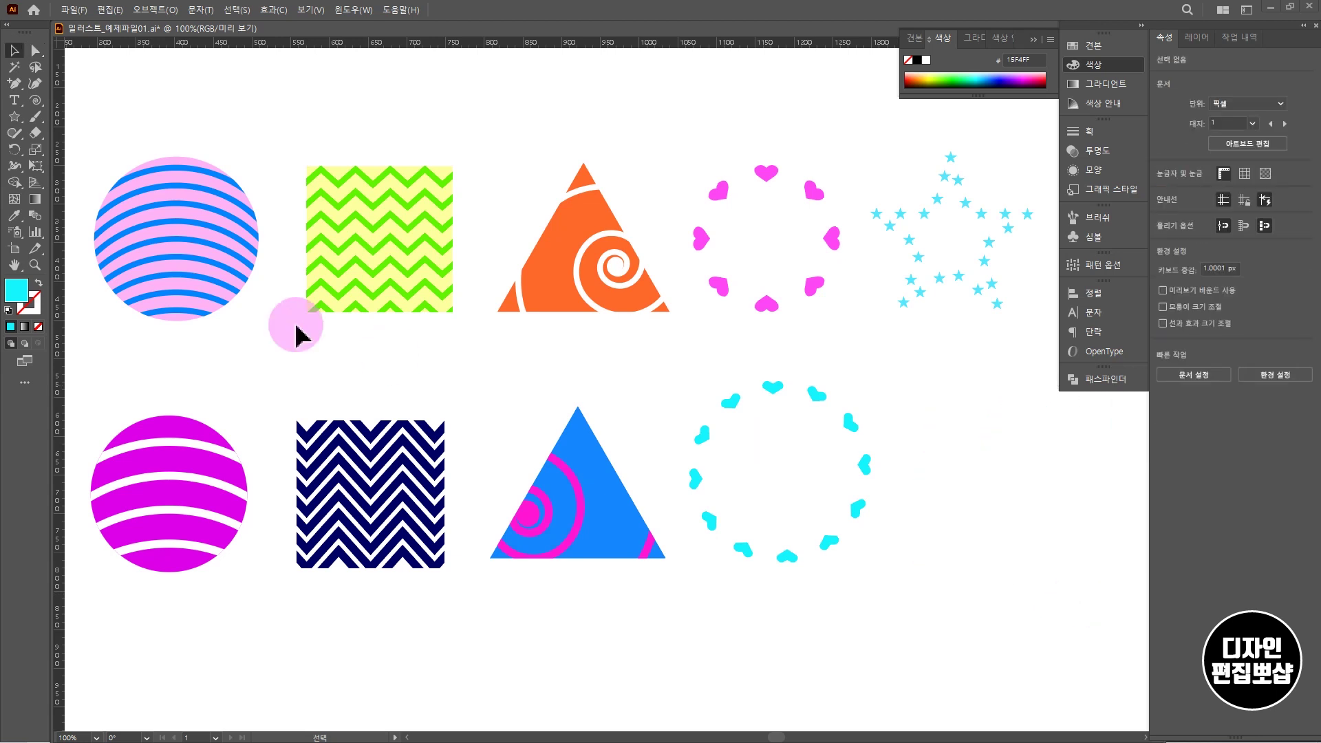
left_click(17, 119)
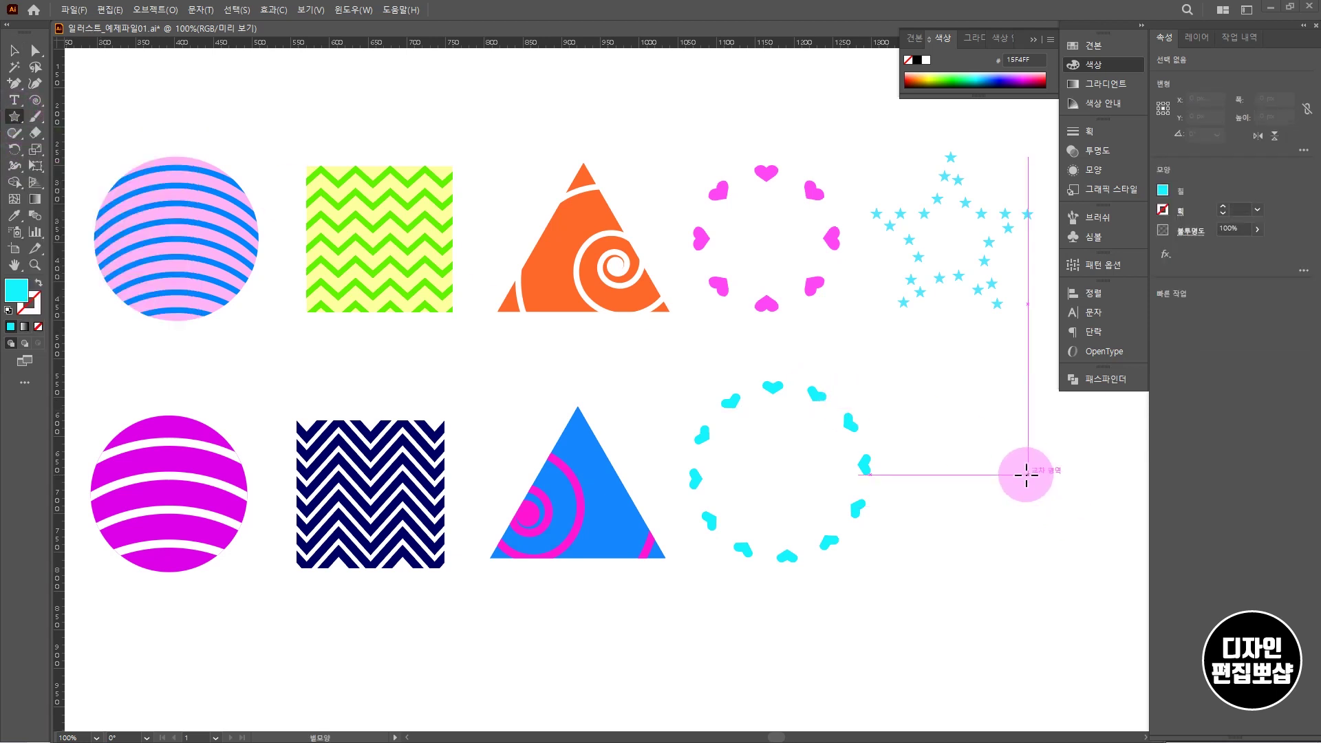
left_click_drag(1011, 475, 952, 388)
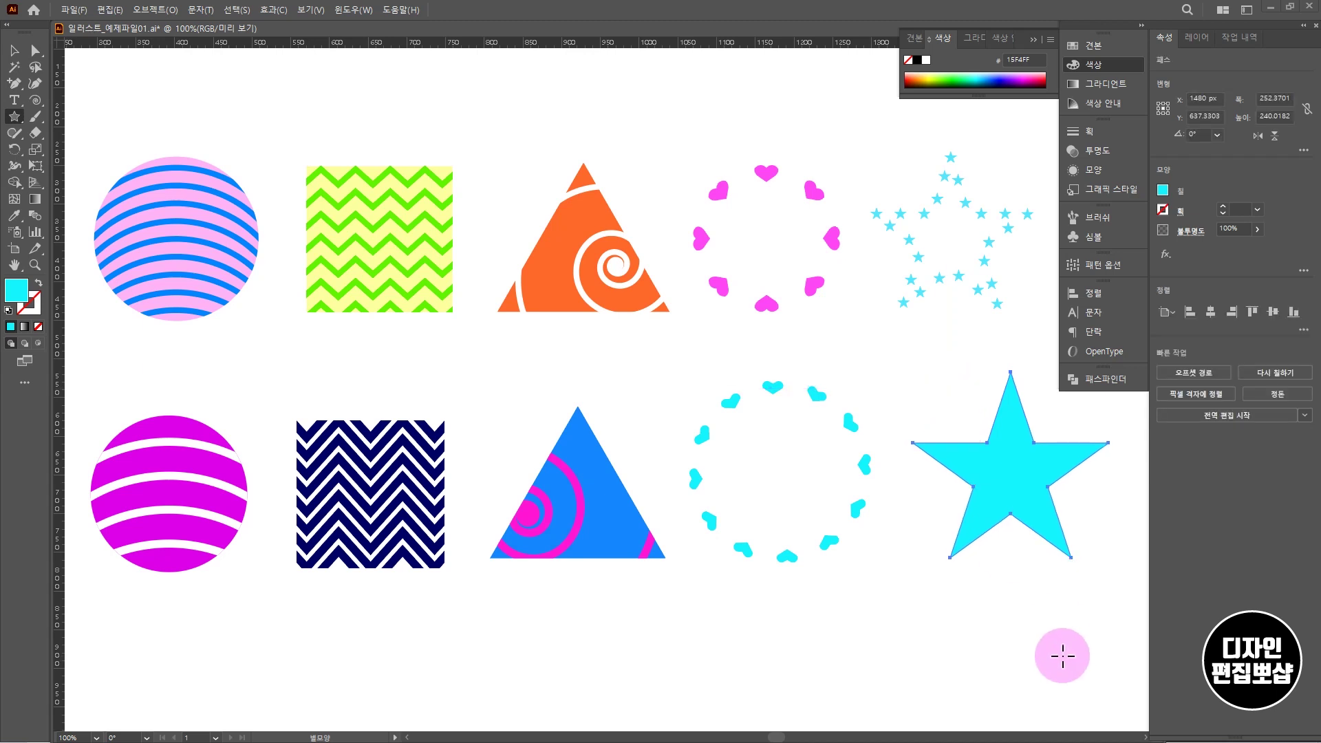
Step: Remove the star's fill and give it a green 00D453 stroke
key("v")
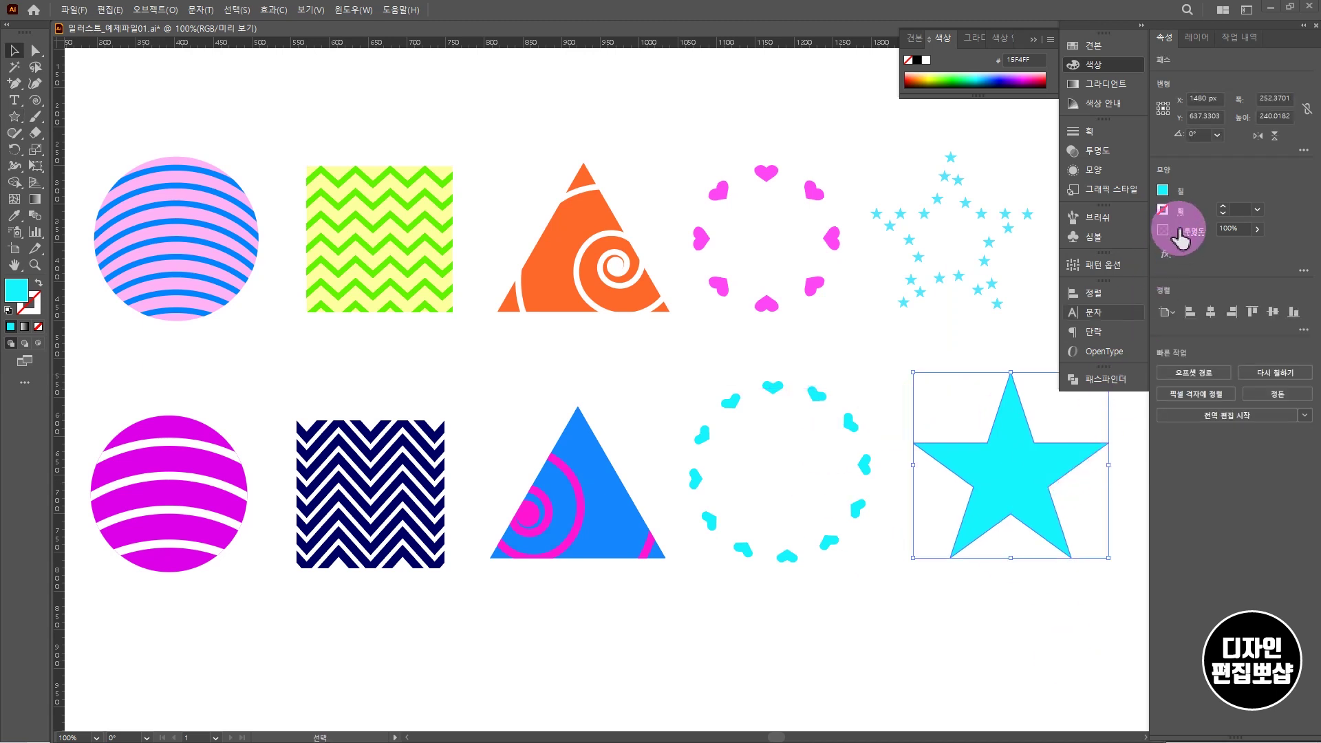
left_click(1163, 191)
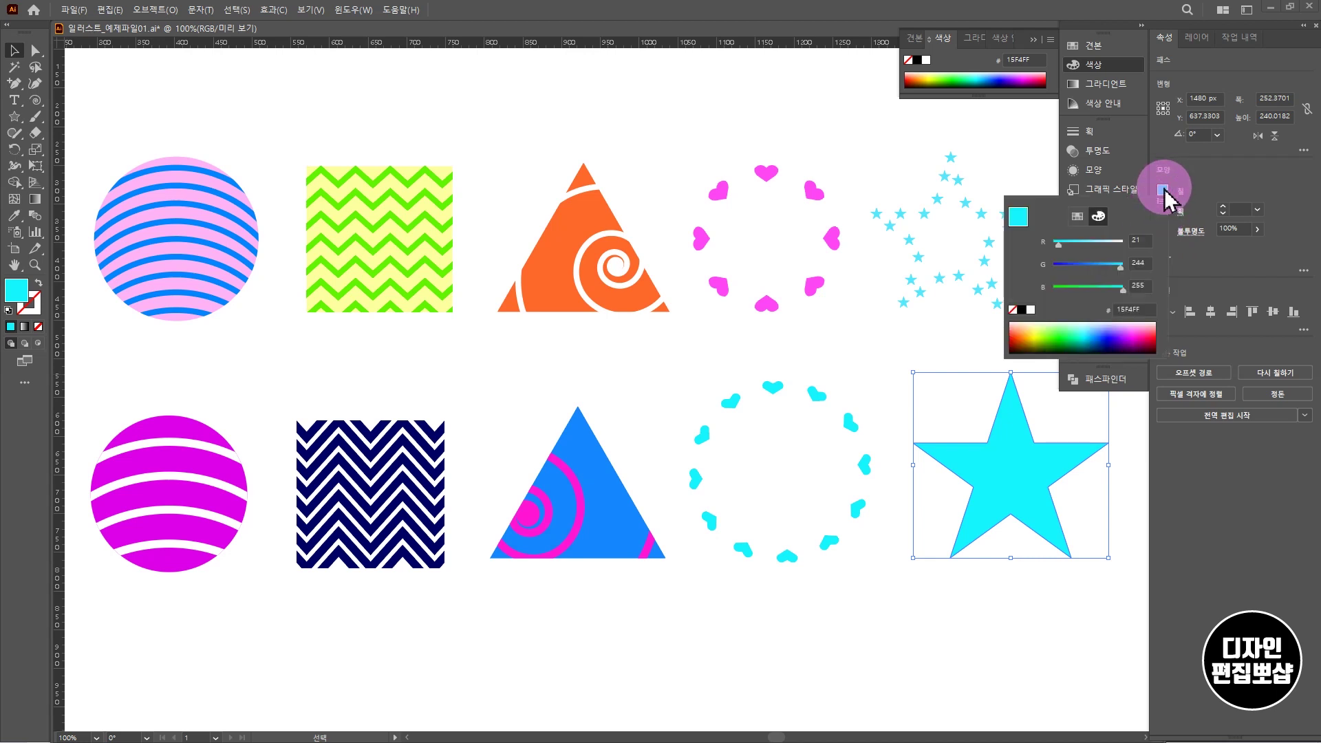
left_click(1012, 309)
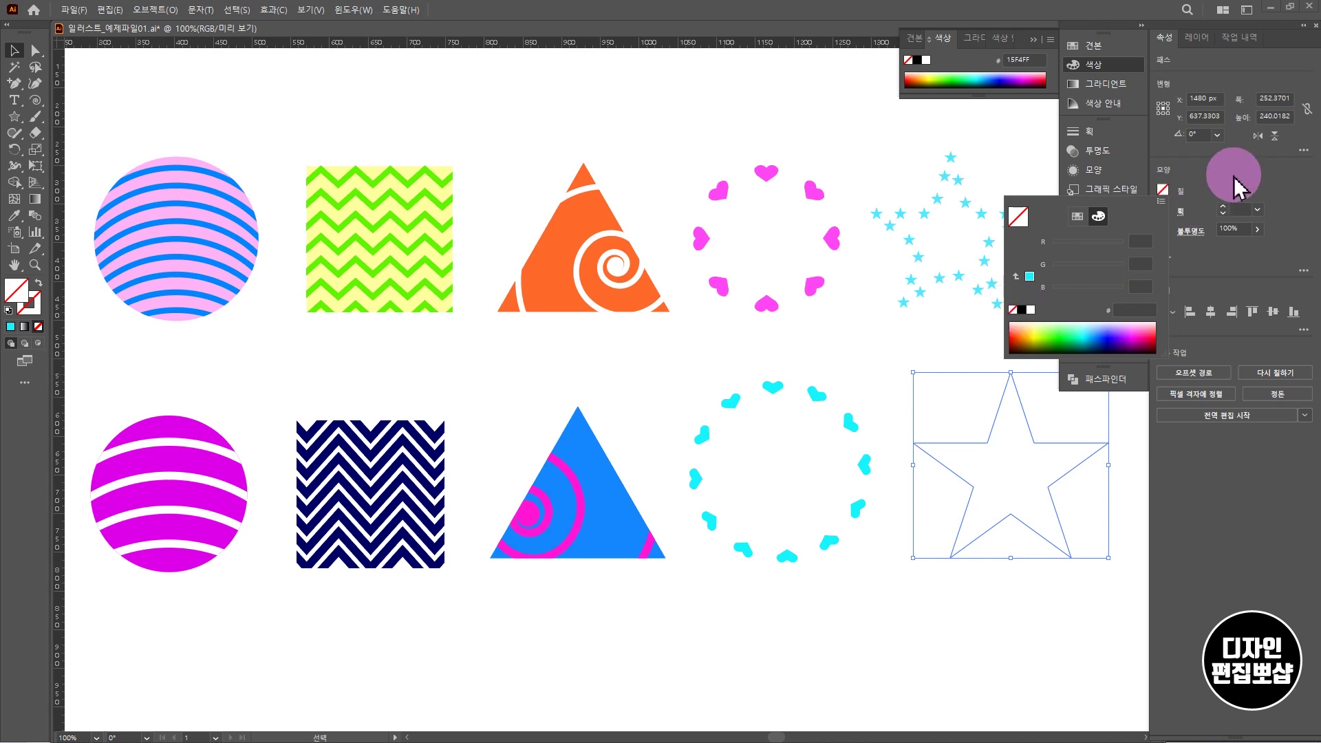
left_click(1163, 210)
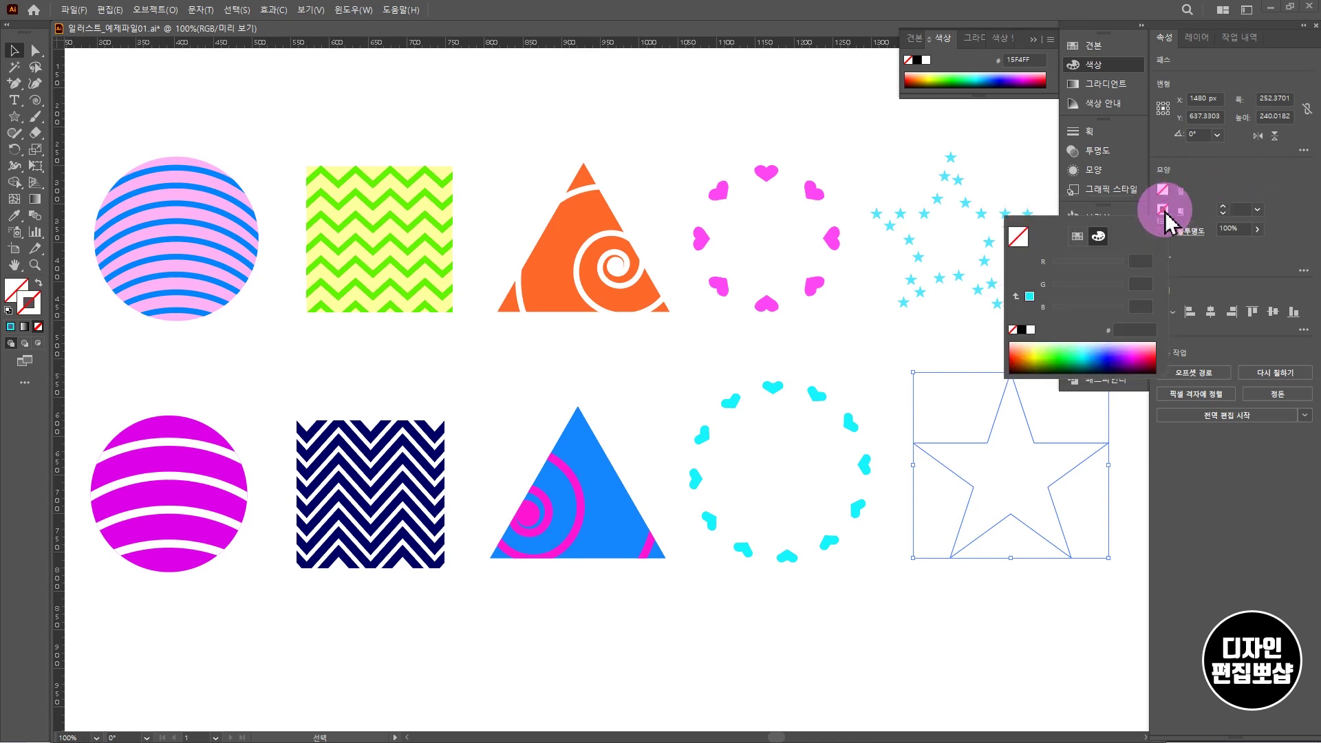
left_click(1068, 356)
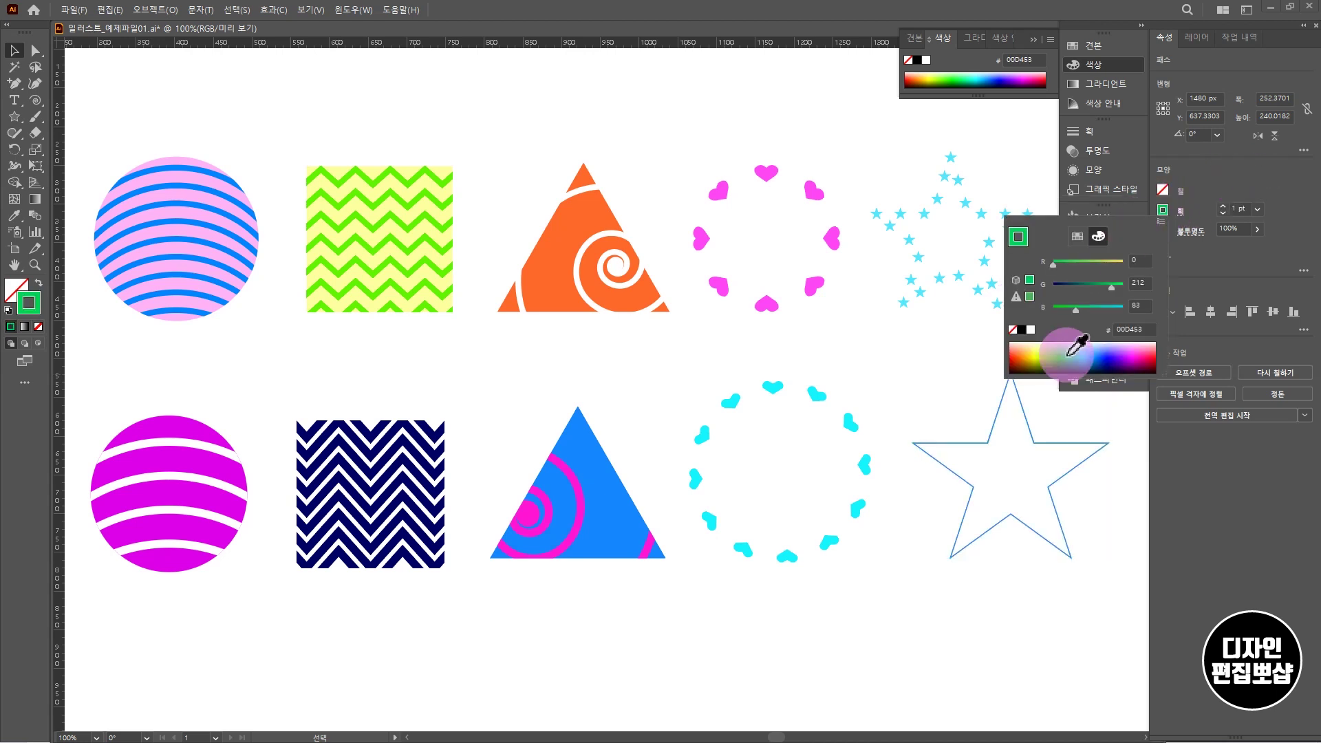
Step: Draw a small five-pointed star about 12 by 12 px in the empty area below the large star outline
left_click(15, 115)
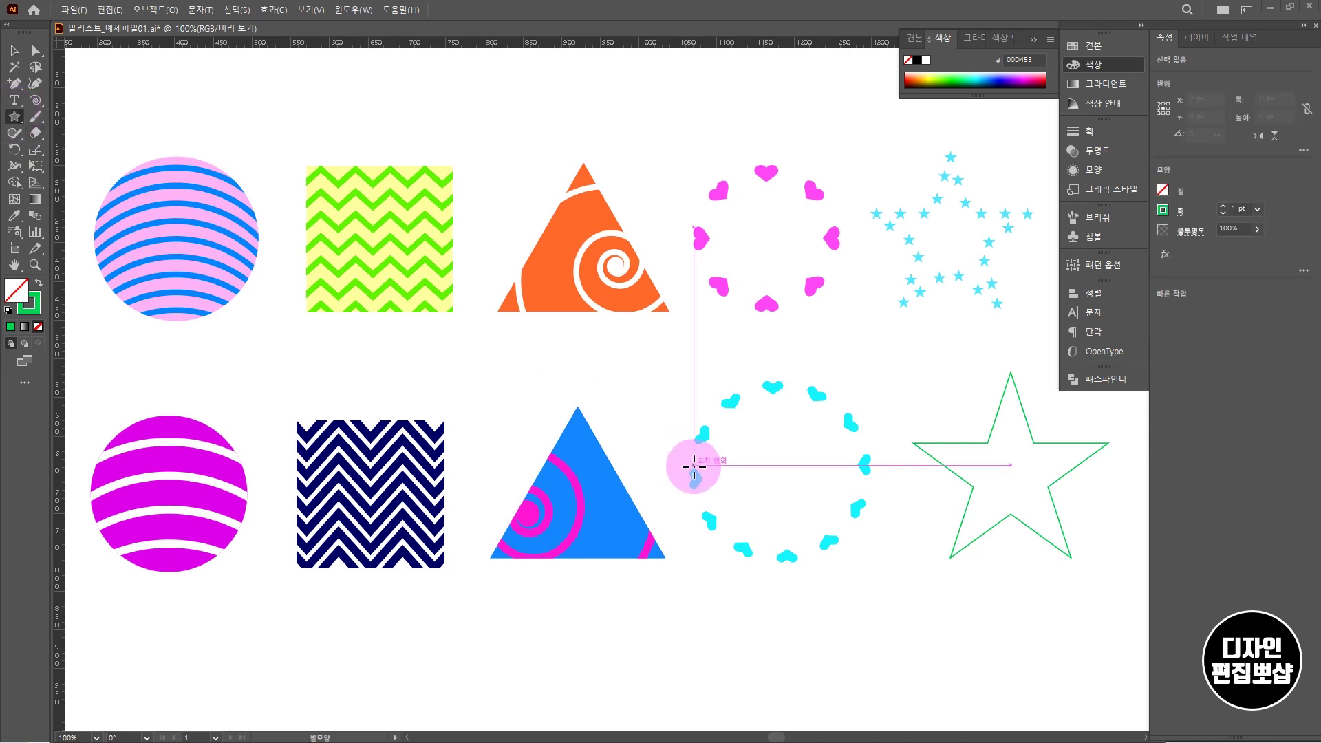
left_click_drag(970, 609, 966, 606)
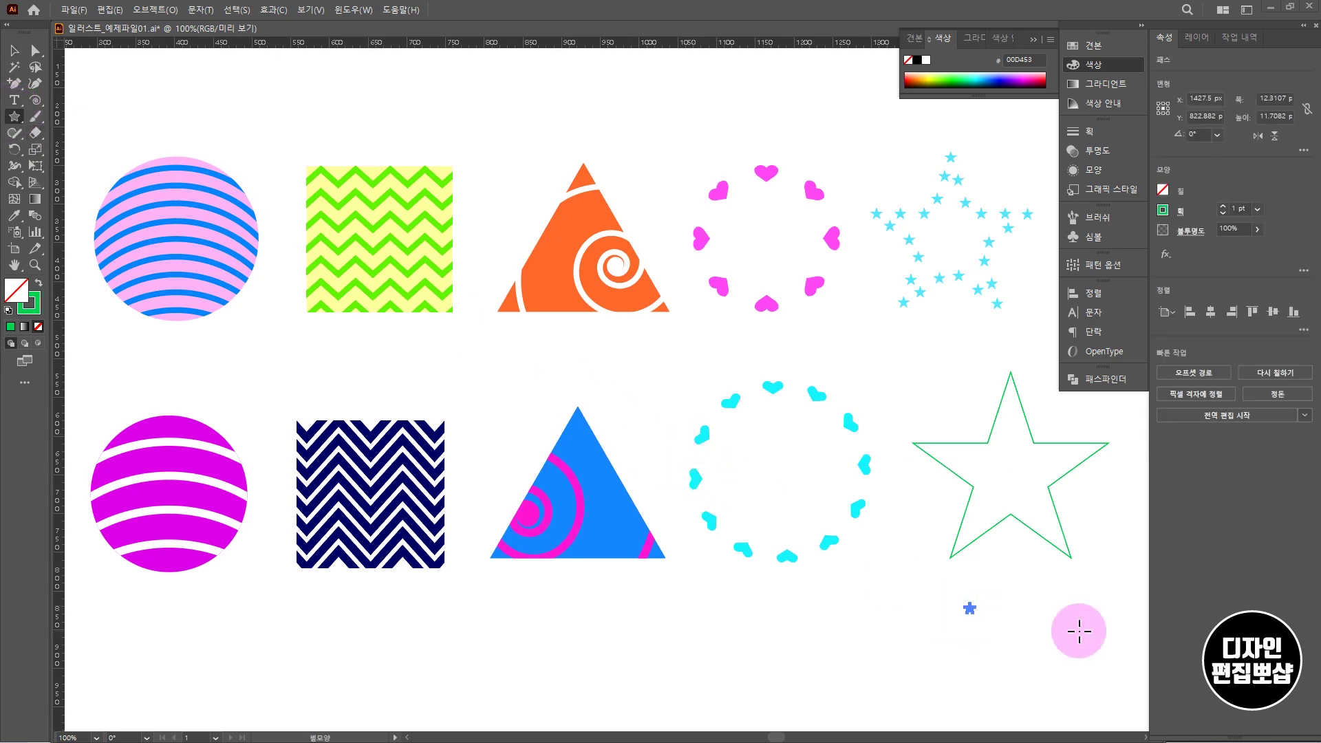
key("v")
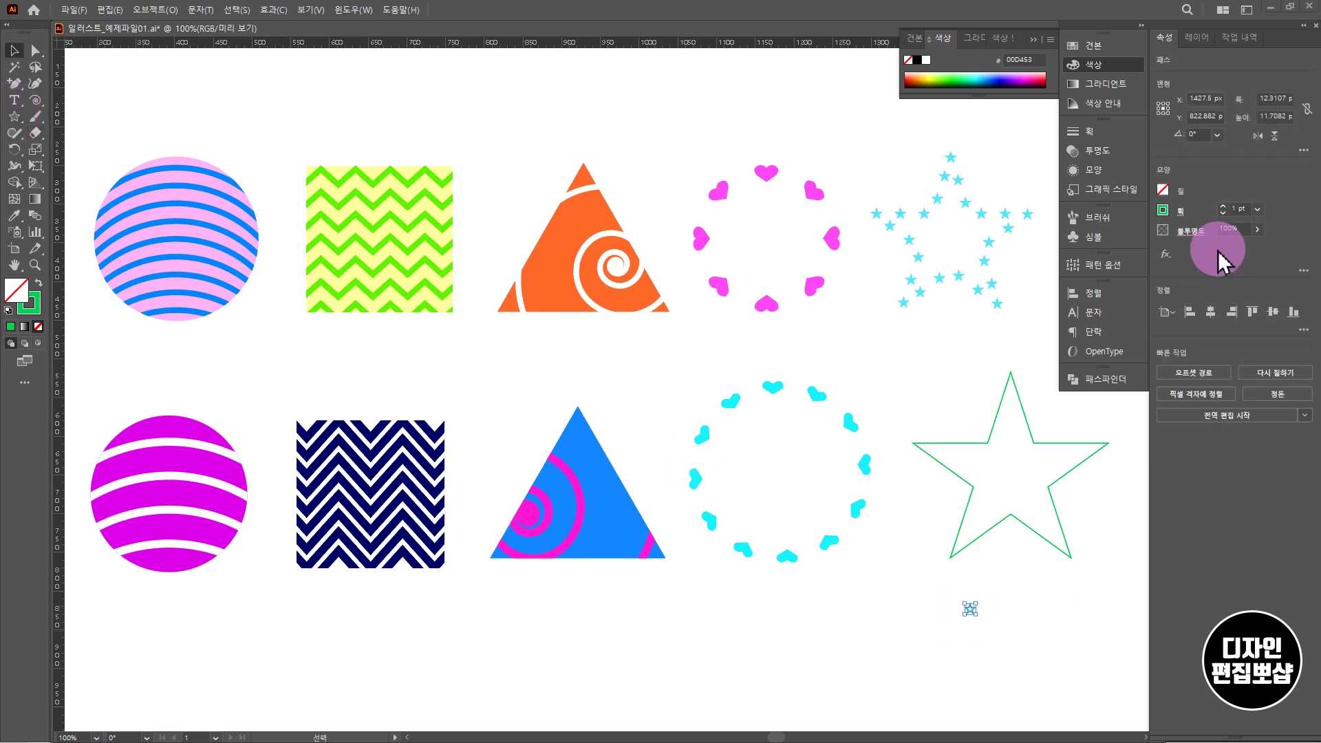
Step: Remove the small star's stroke and fill it with bright green 0DE900
left_click(1163, 210)
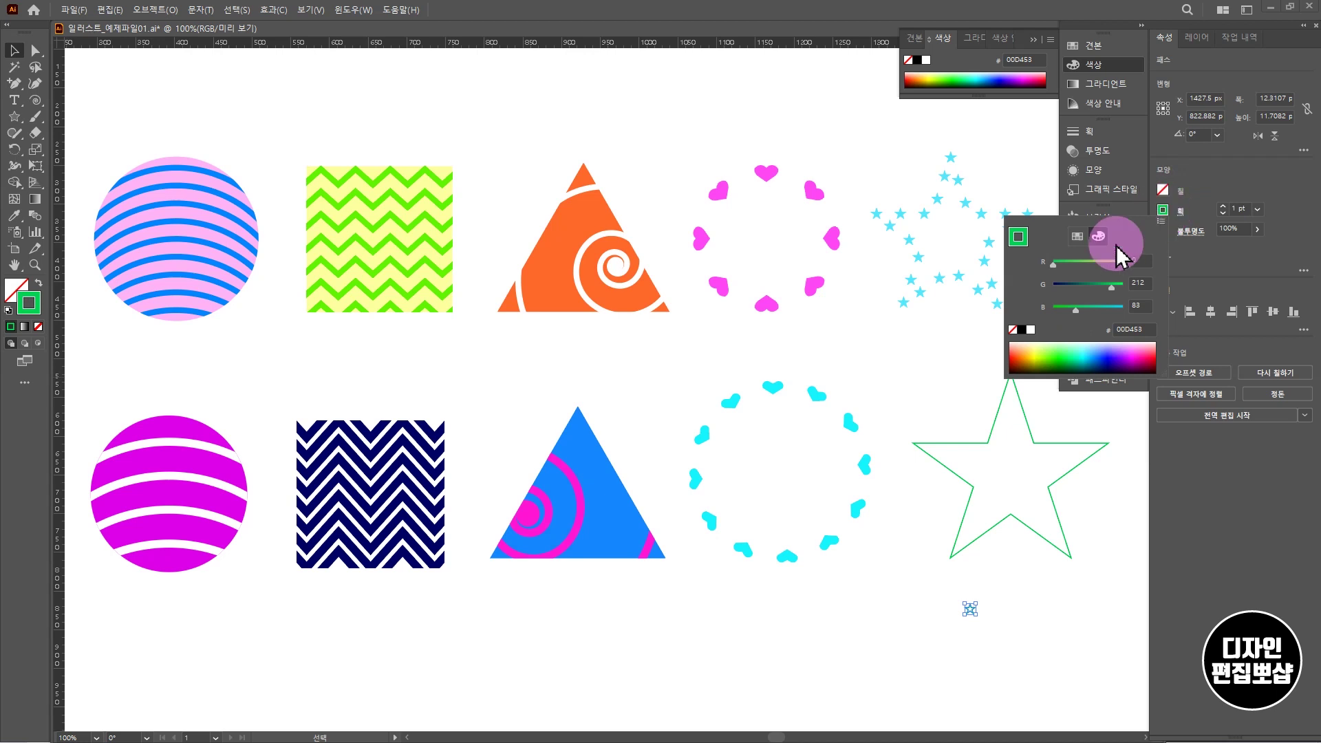
left_click(1012, 330)
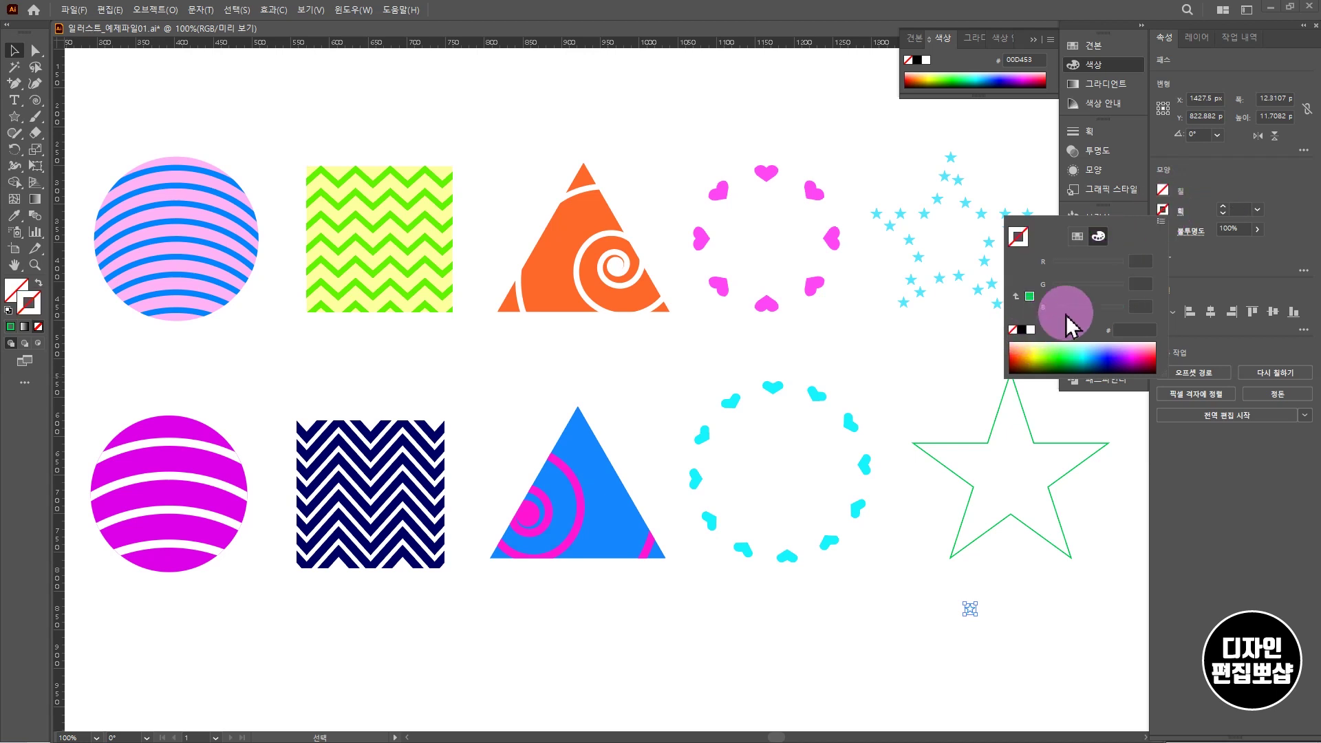
left_click(1163, 190)
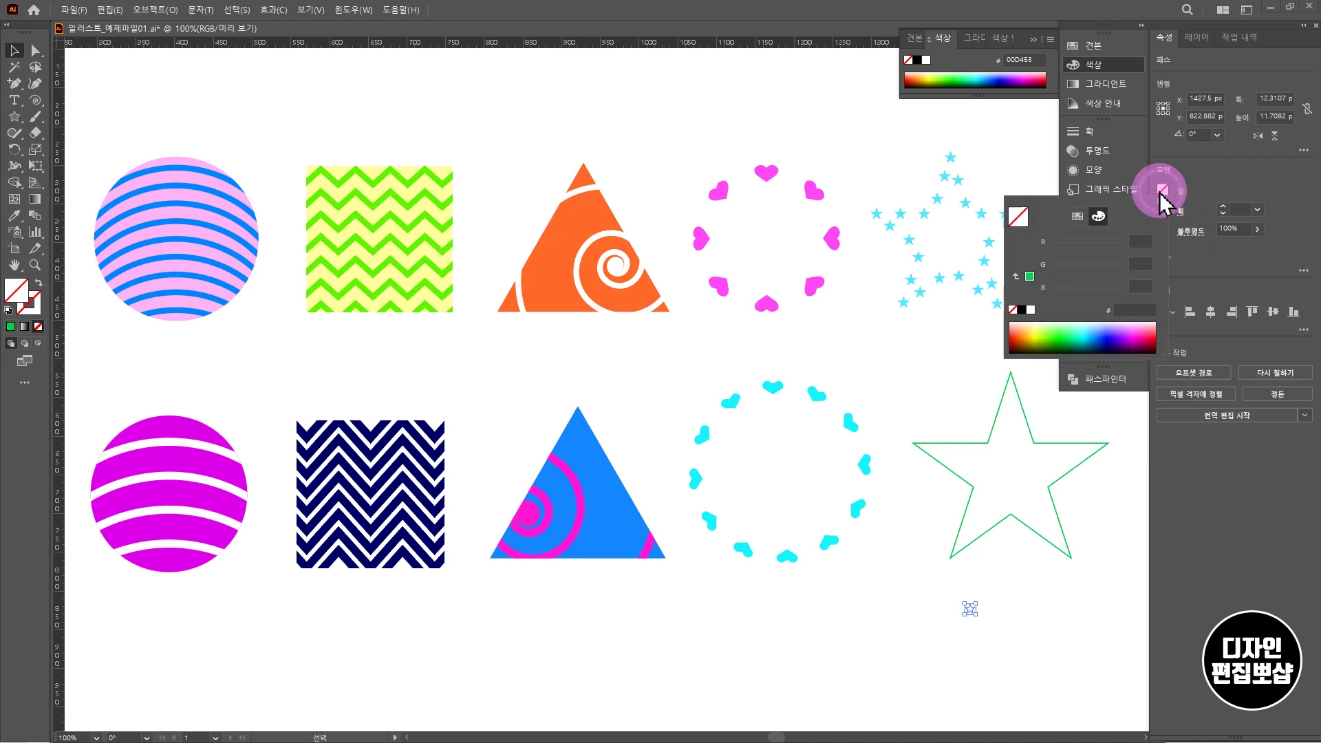
left_click(1058, 336)
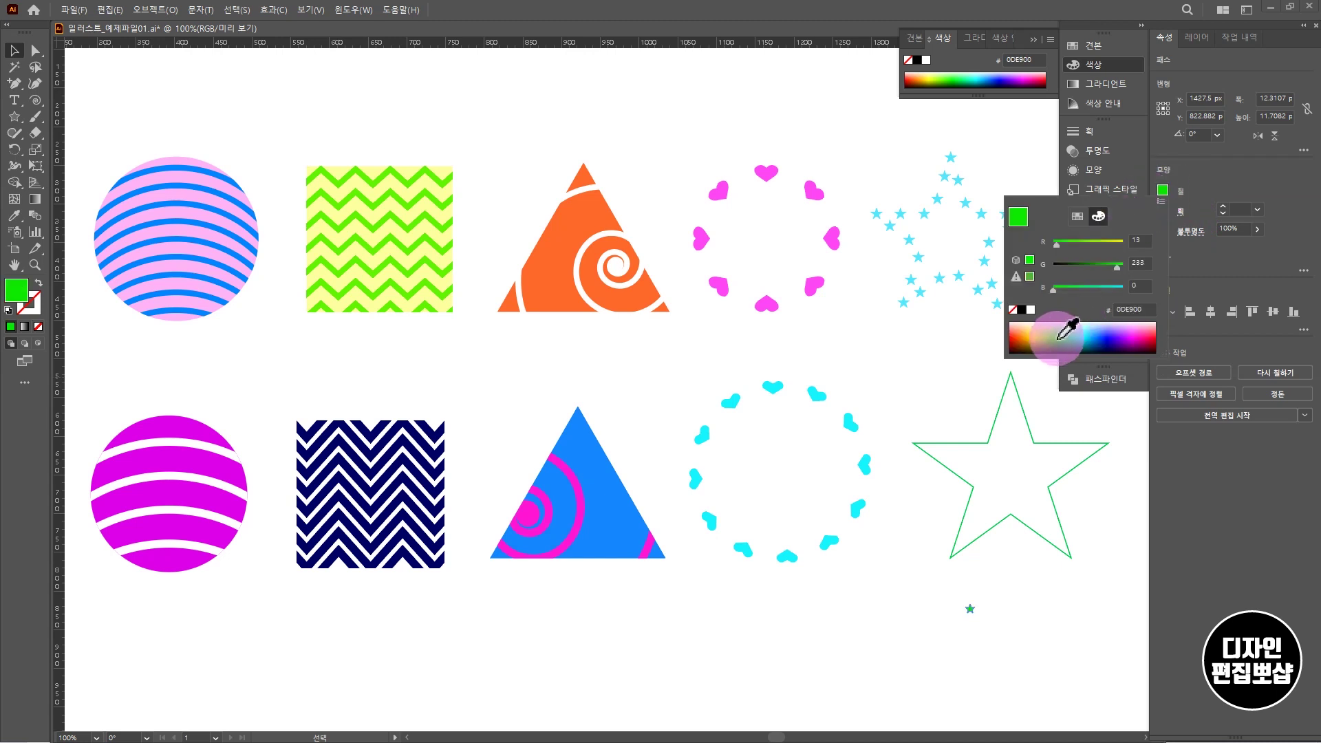
left_click(943, 607)
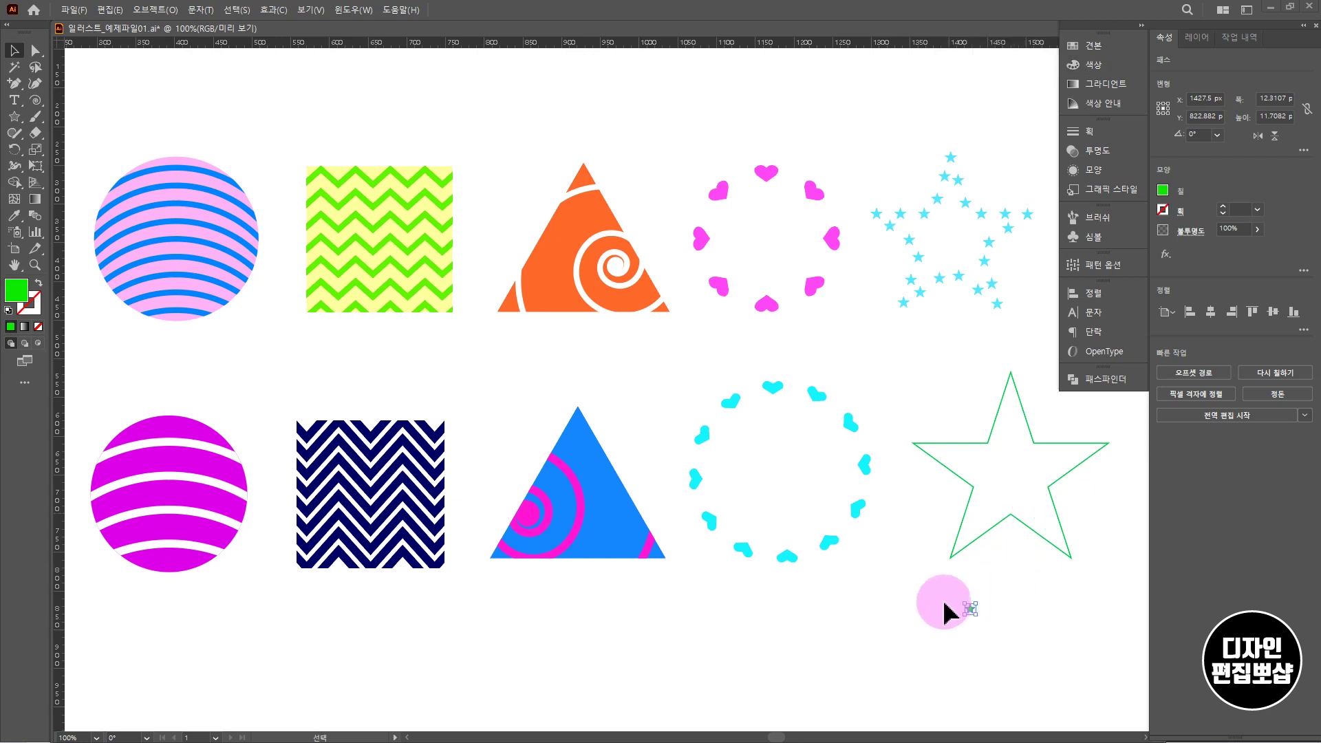
Step: Create a scatter brush from the small green star with its spacing fixed at 200%
left_click(1102, 221)
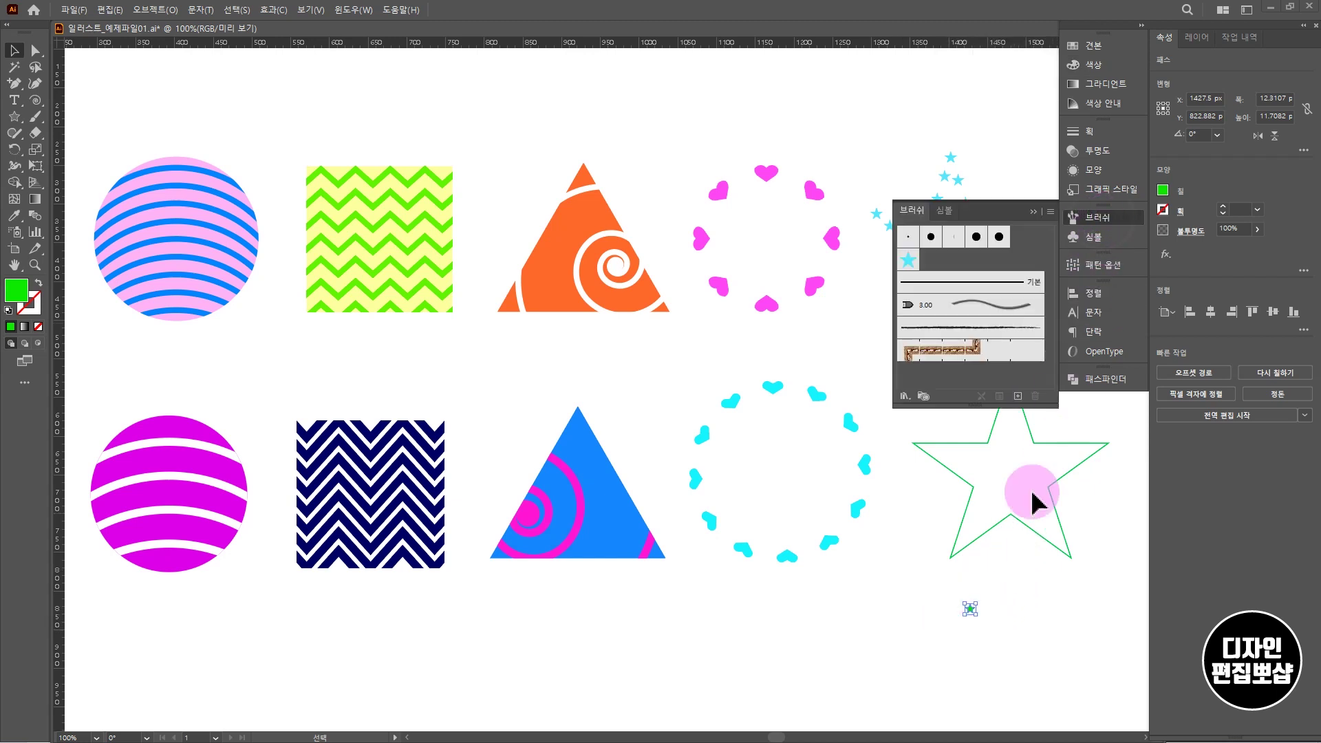
mouse_move(970, 608)
left_mouse_down()
mouse_move(1017, 377)
mouse_move(1023, 244)
left_mouse_up()
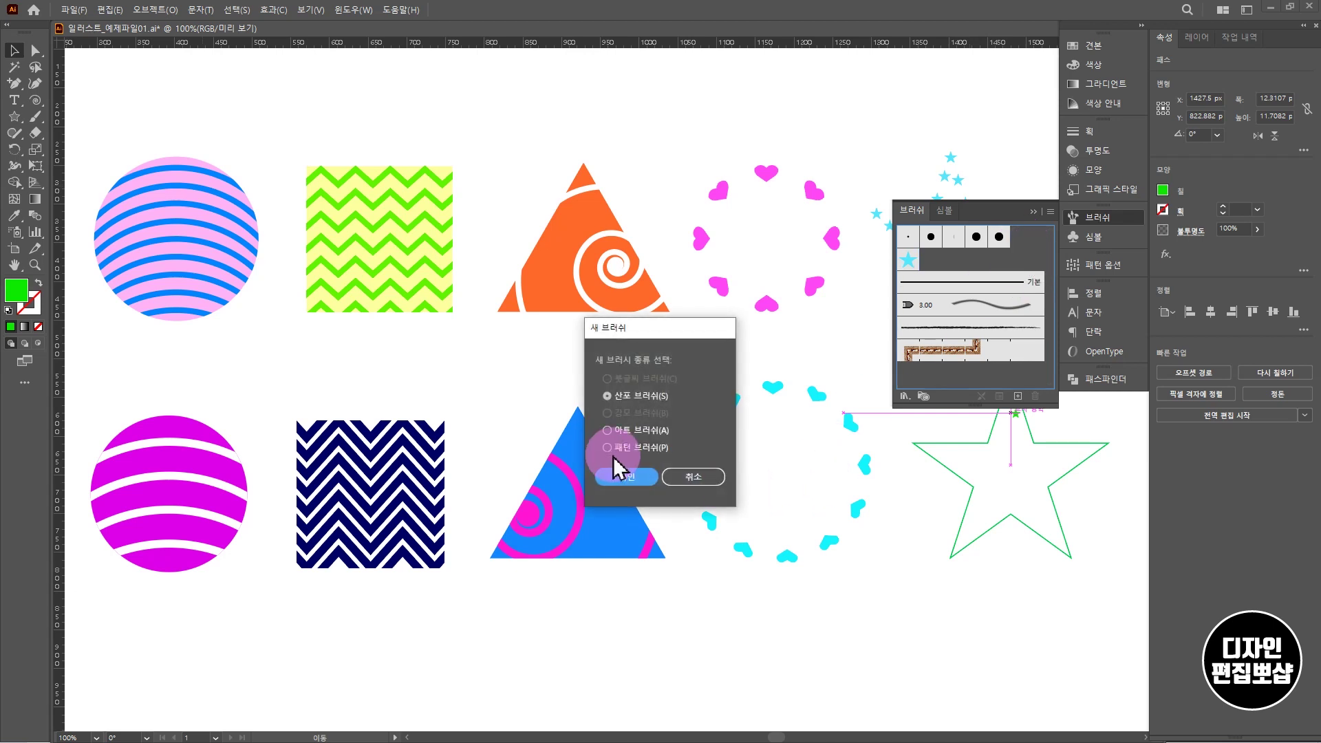
left_click(626, 478)
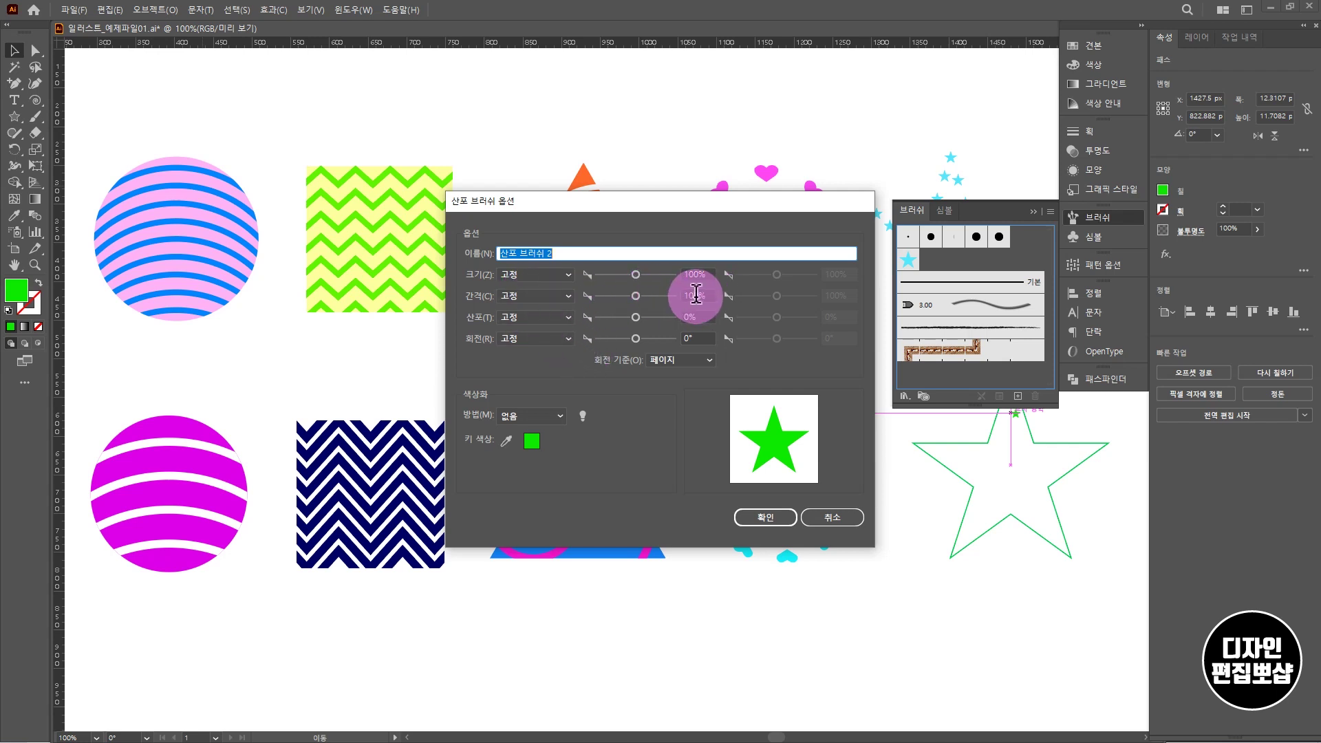
double_click(693, 296)
type("2")
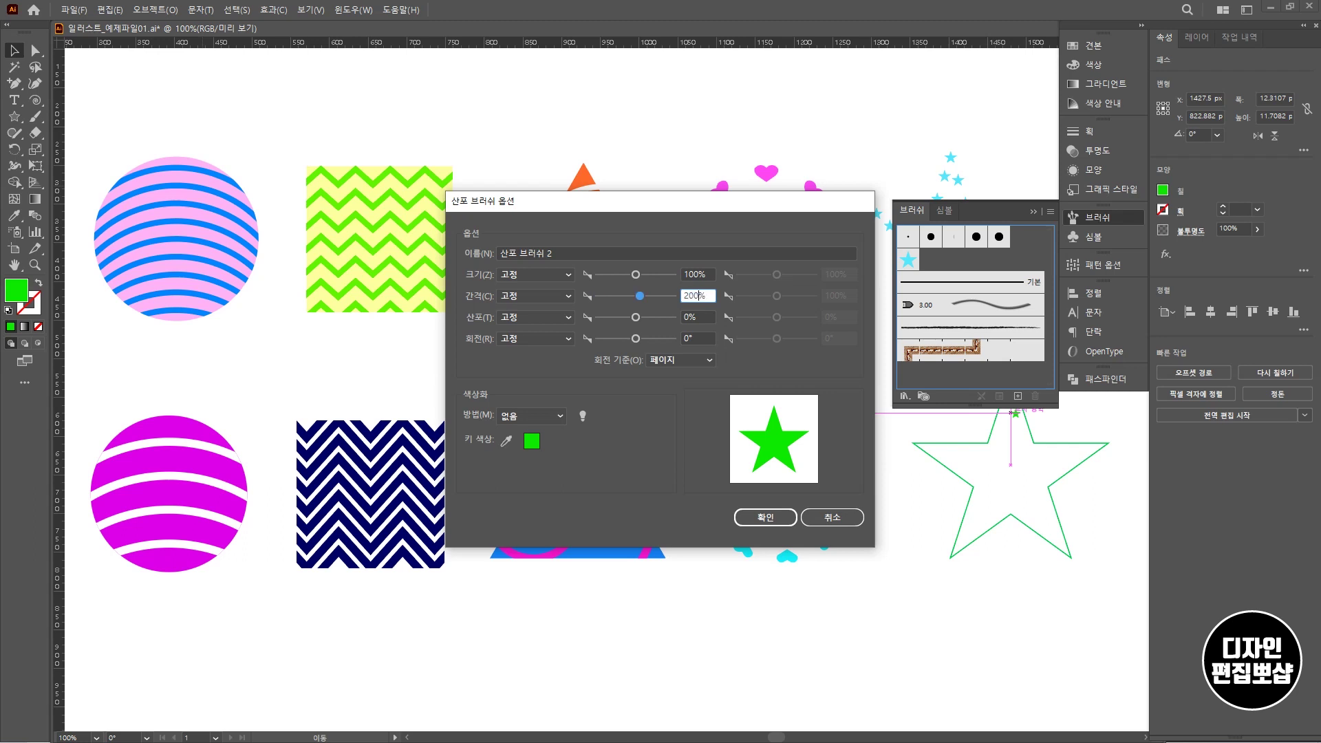
left_click(770, 519)
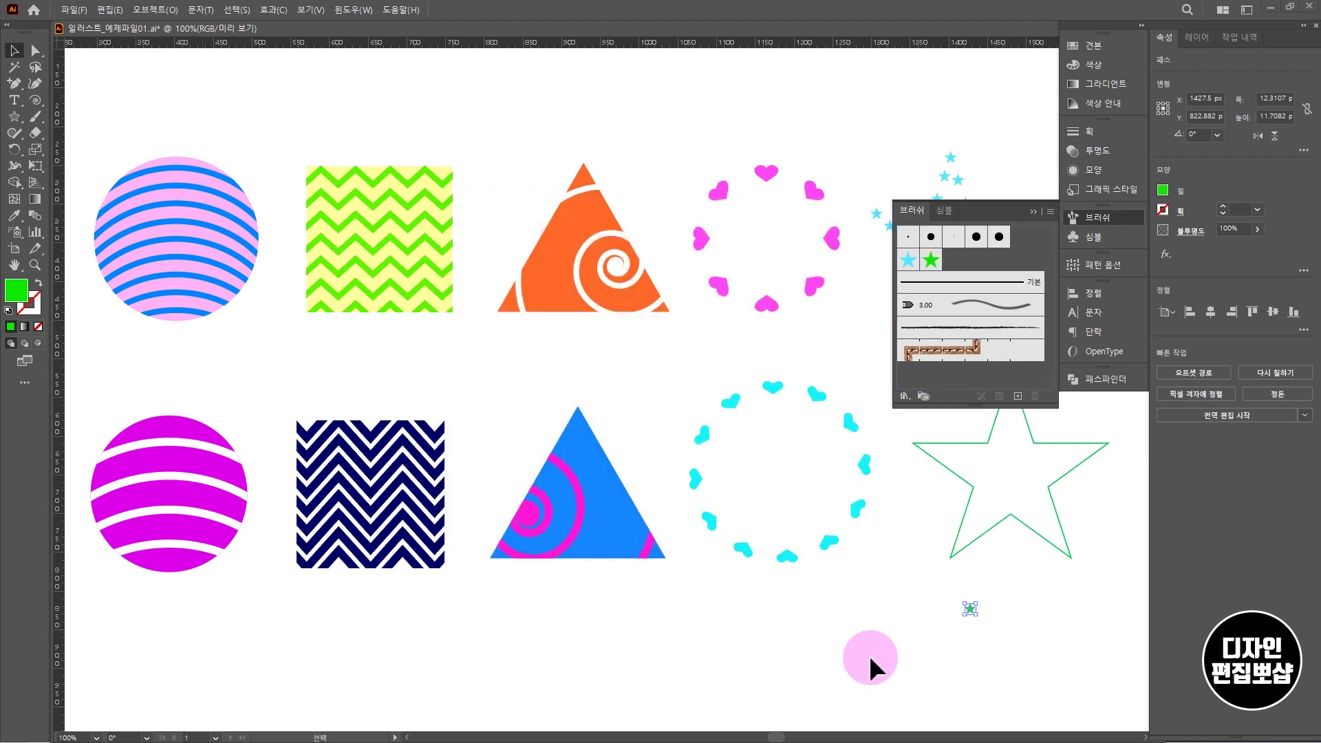
Step: Apply the green star scatter brush to the large star's outline
scroll(915, 588, "up", 1)
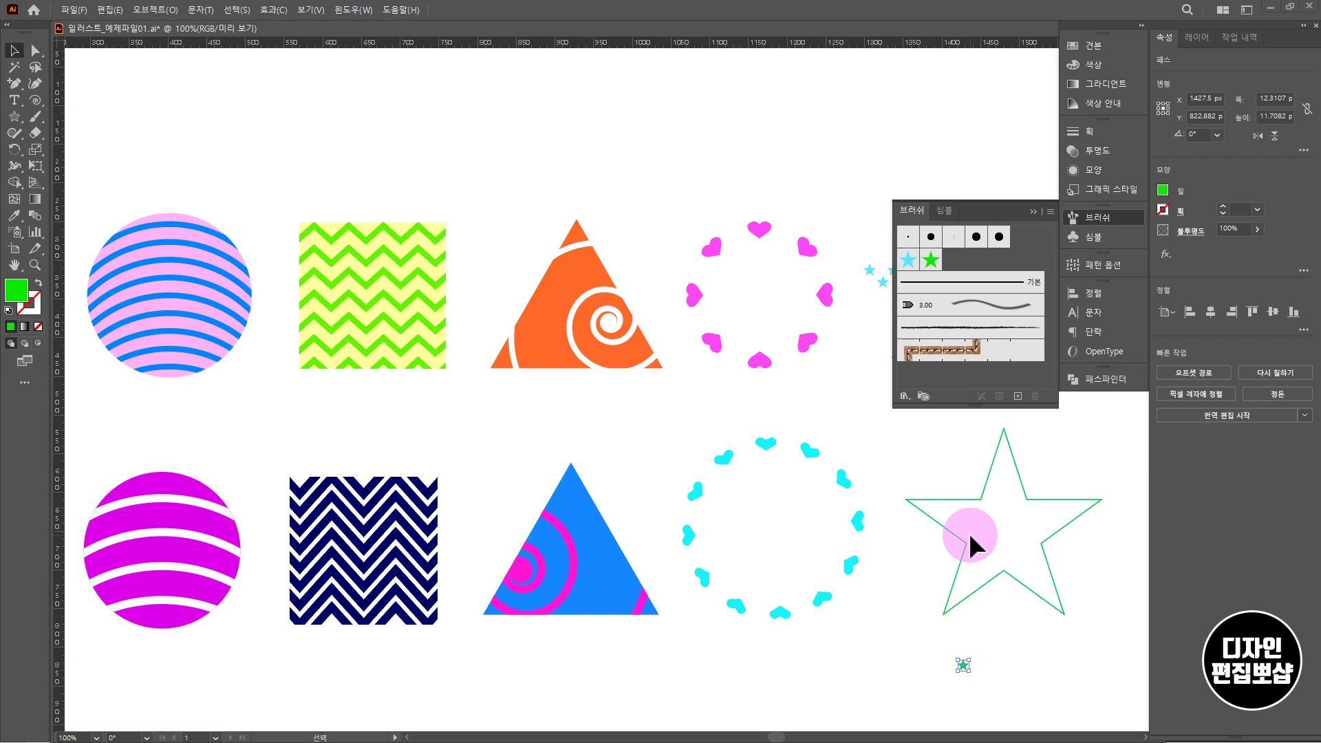
left_click(932, 261)
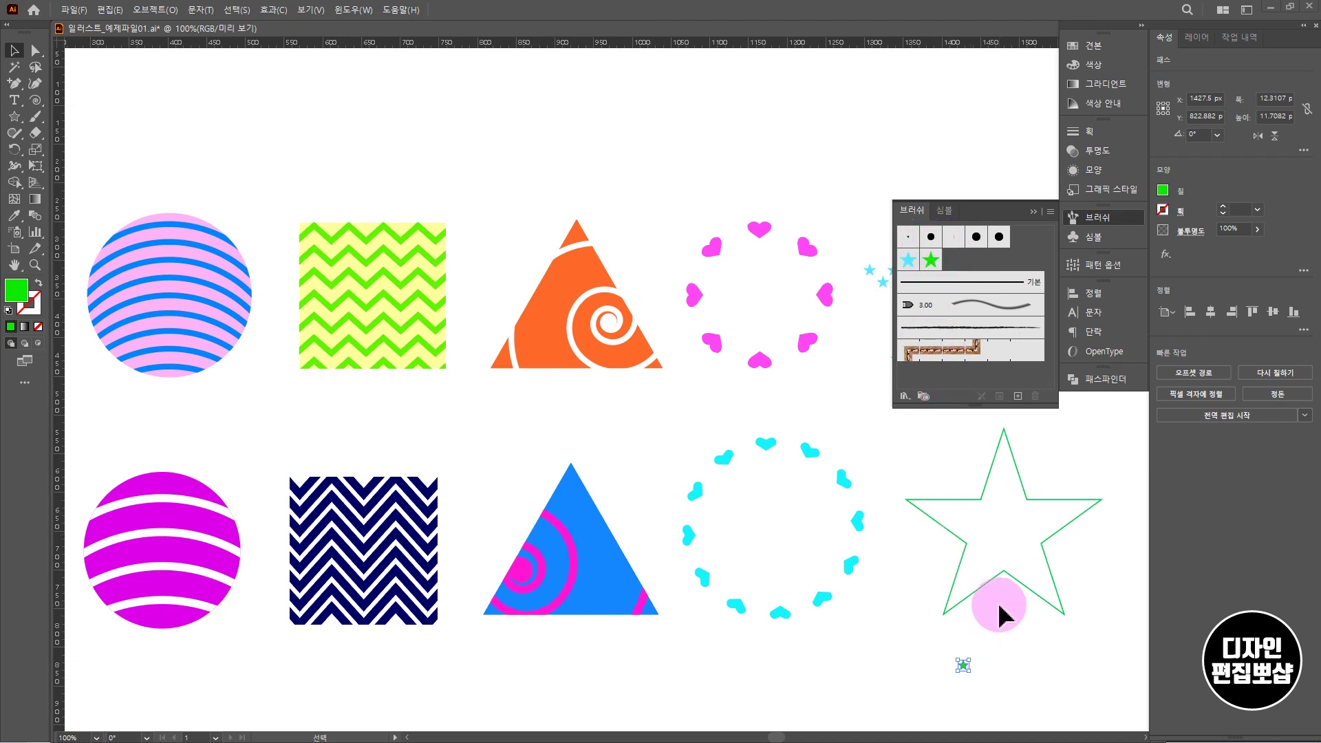
left_click(1018, 581)
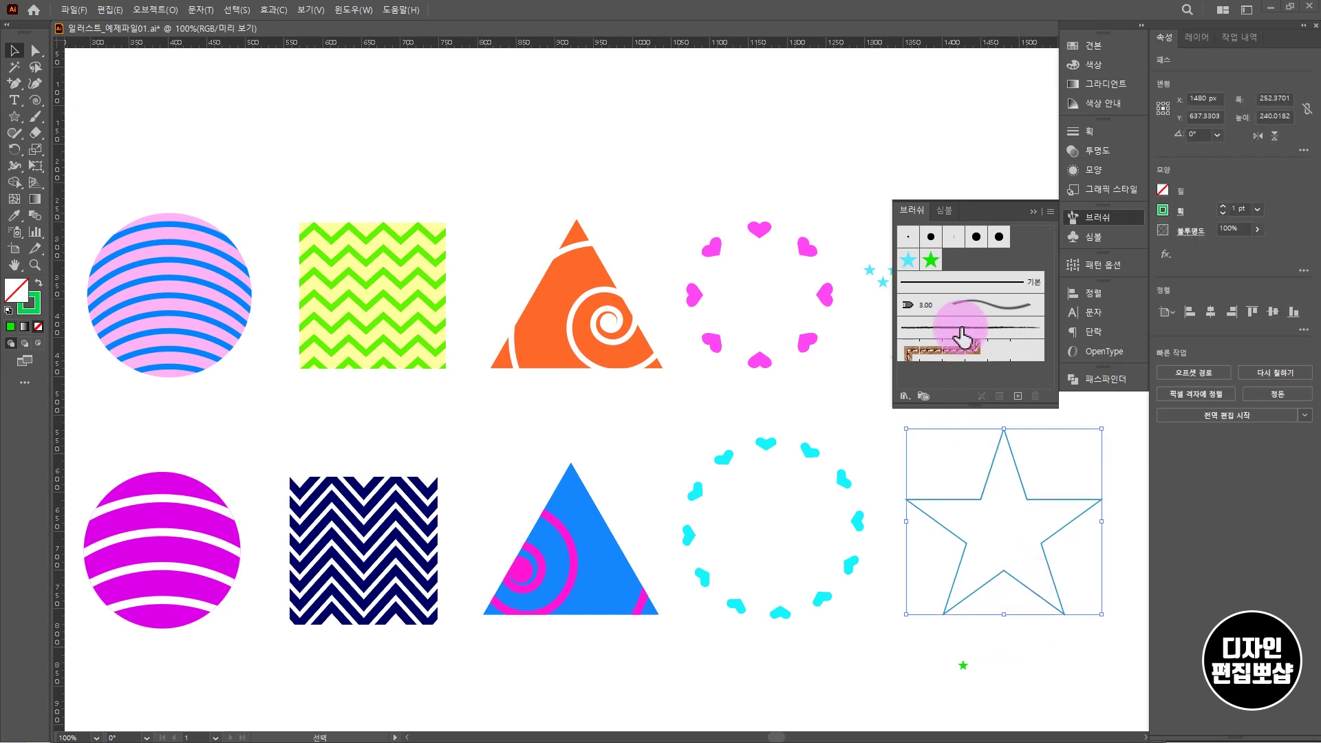
left_click(931, 260)
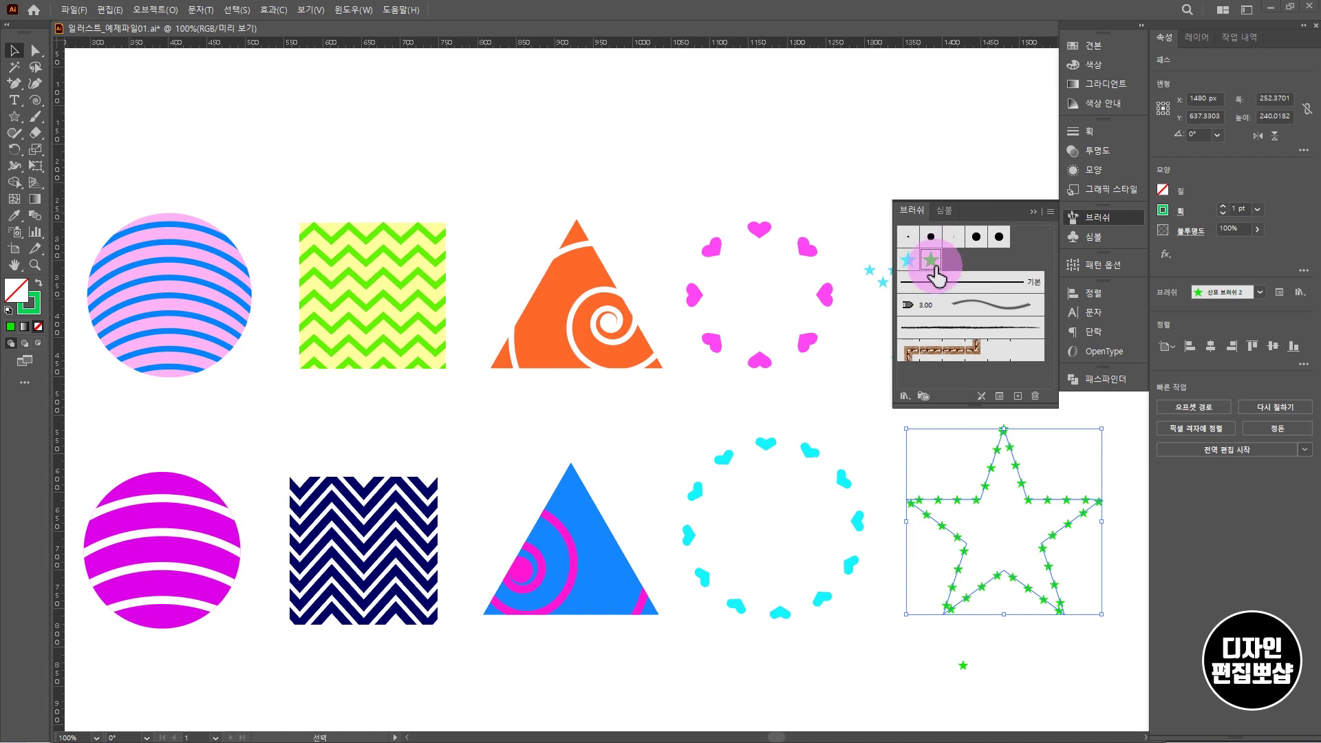
left_click(1014, 547)
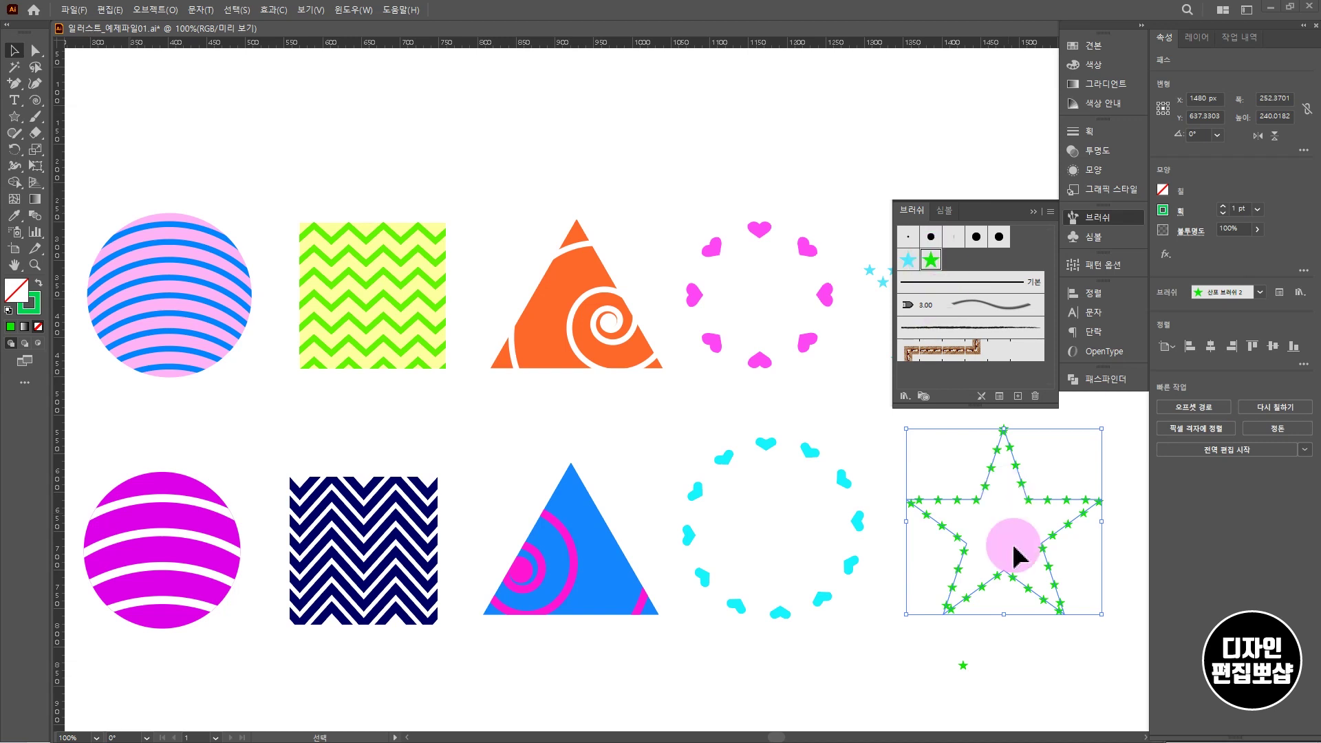
left_click(1016, 568)
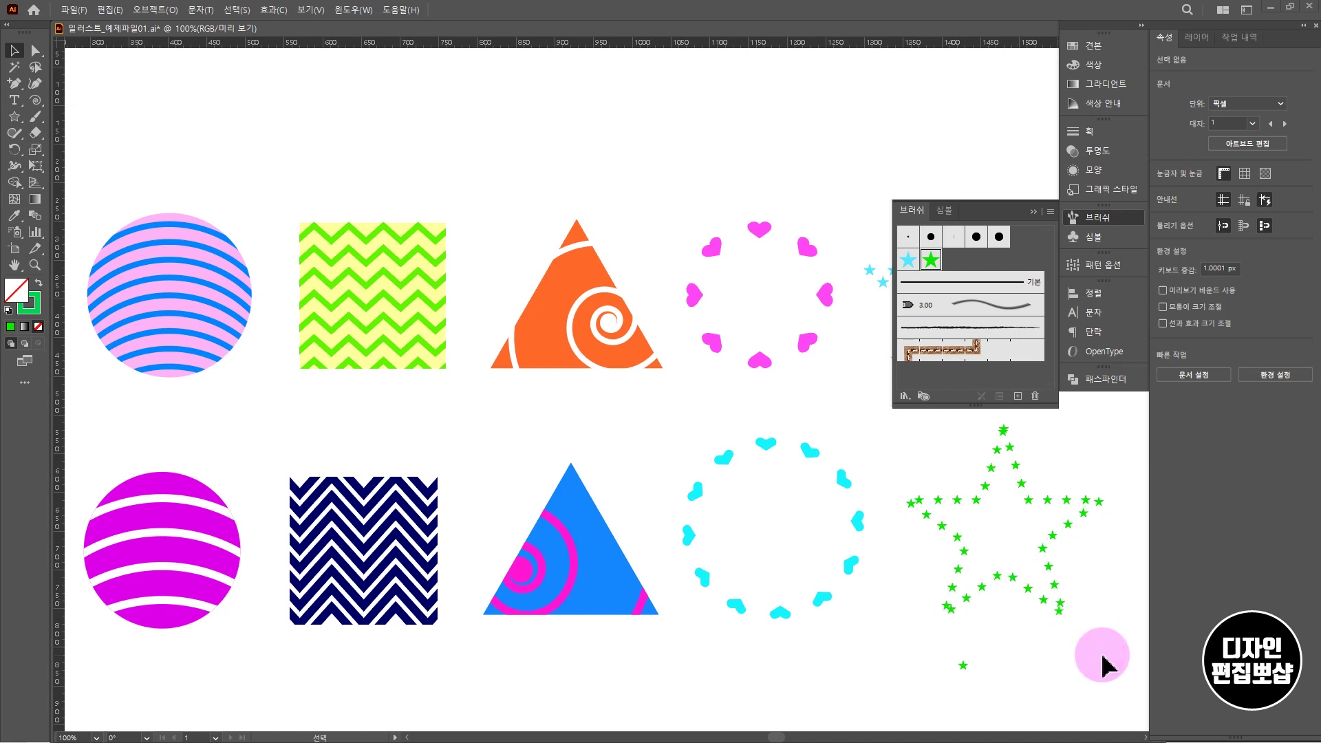
Step: Scale the large brushed star down slightly to adjust its star spacing, and remove the loose small green star below it
left_click(1056, 610)
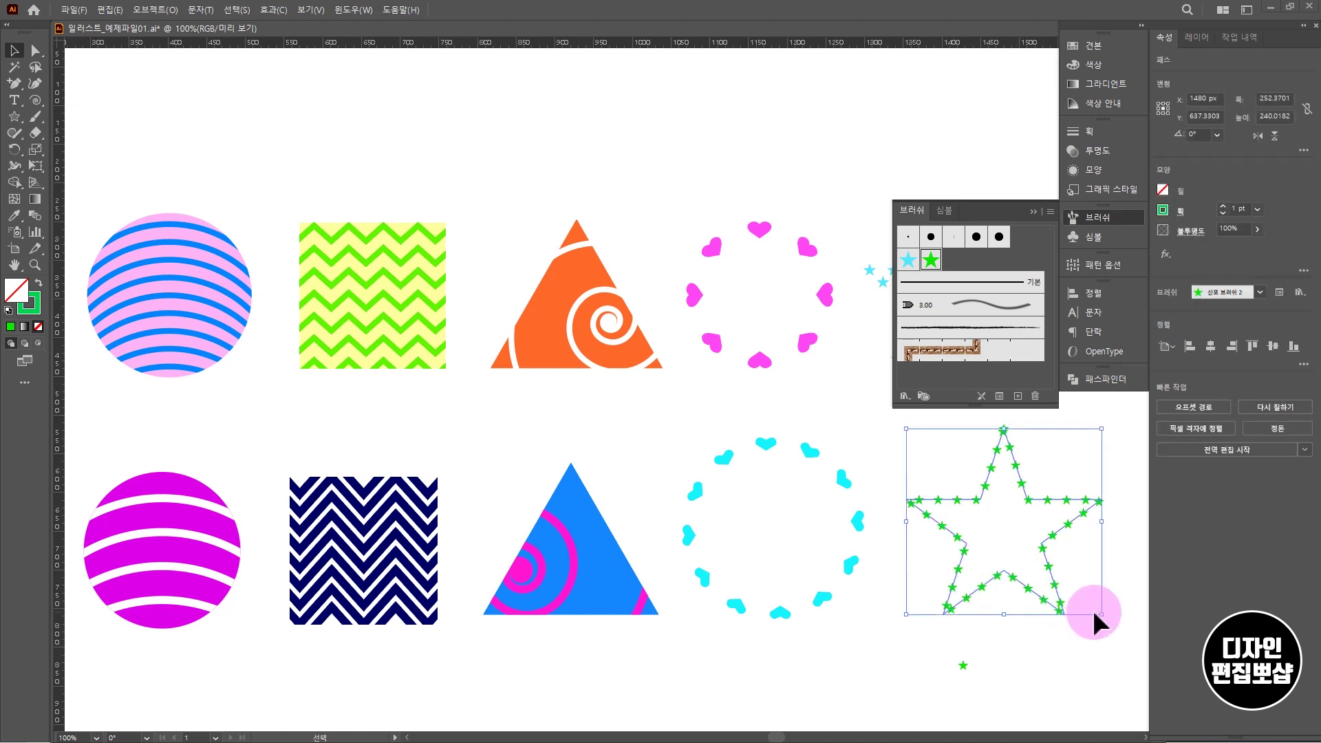
mouse_move(1100, 611)
left_mouse_down()
mouse_move(1078, 592)
mouse_move(1104, 630)
left_mouse_up()
left_click(911, 677)
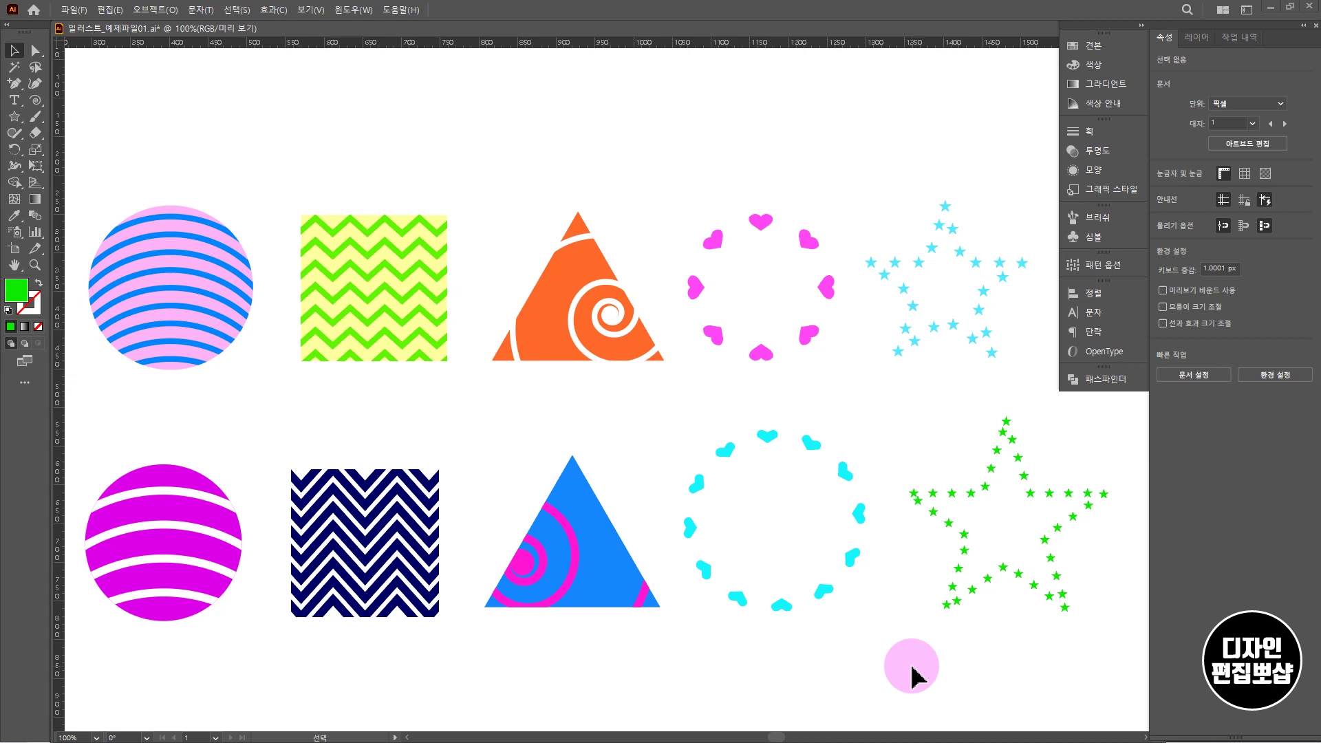
key("ctrl+z")
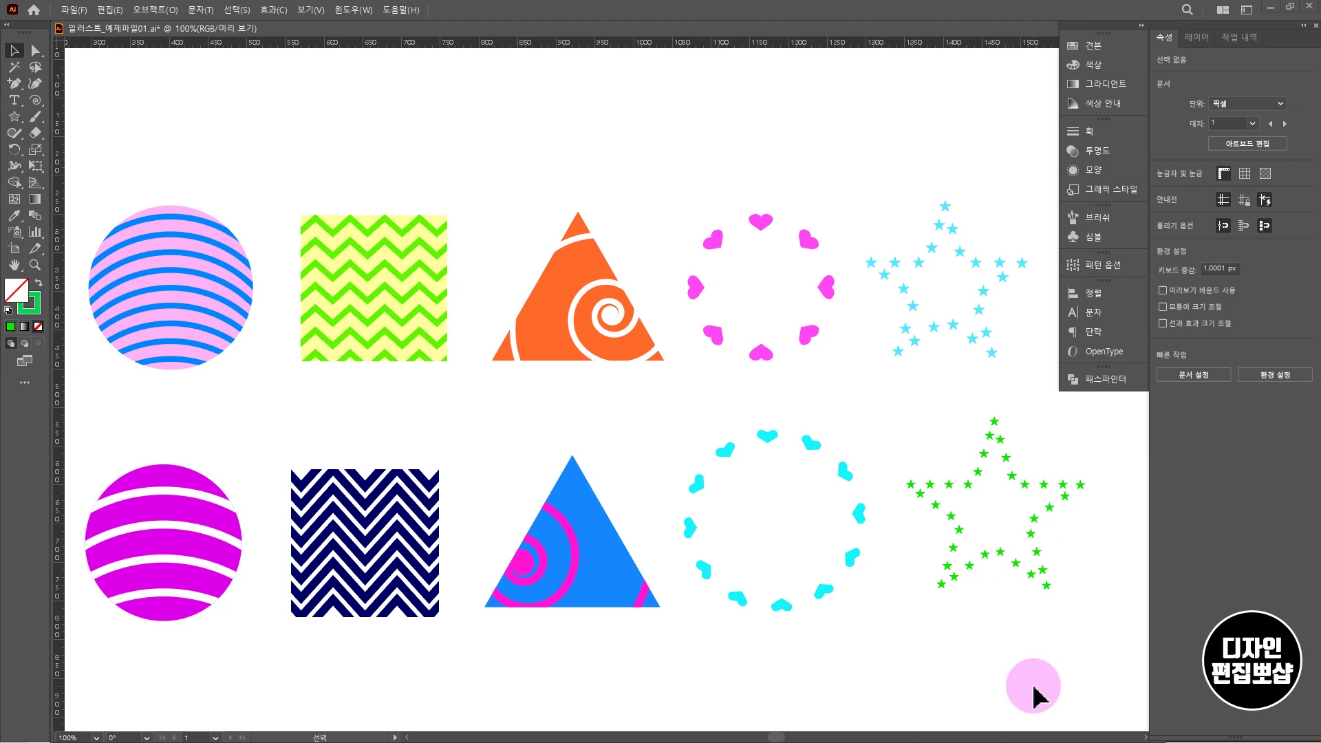